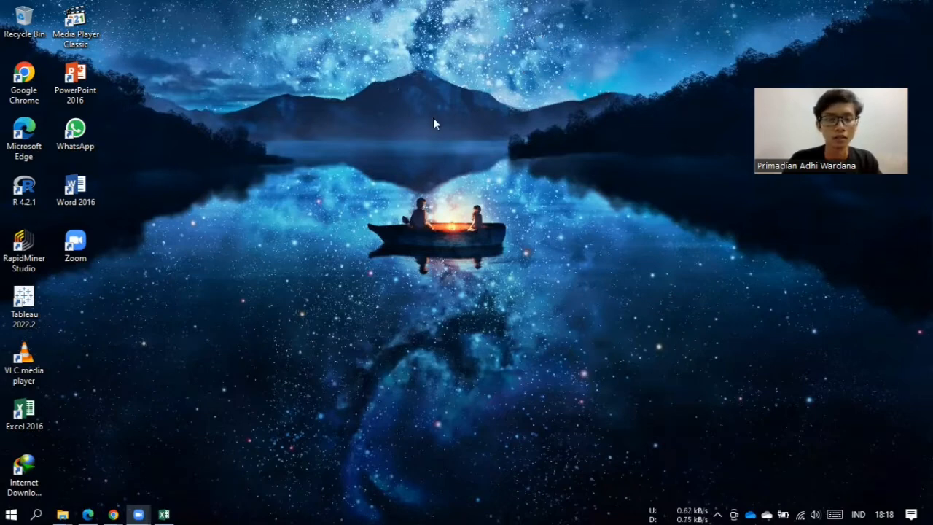
Switch to Excel and look through the rows and columns of the 15 Data Supermarket workbook.
left_click(172, 511)
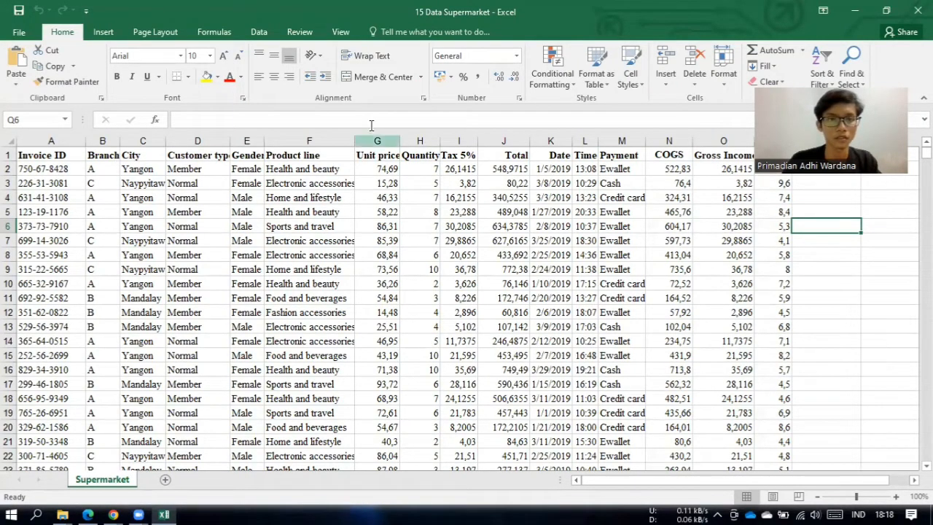
scroll(292, 253, "down", 20)
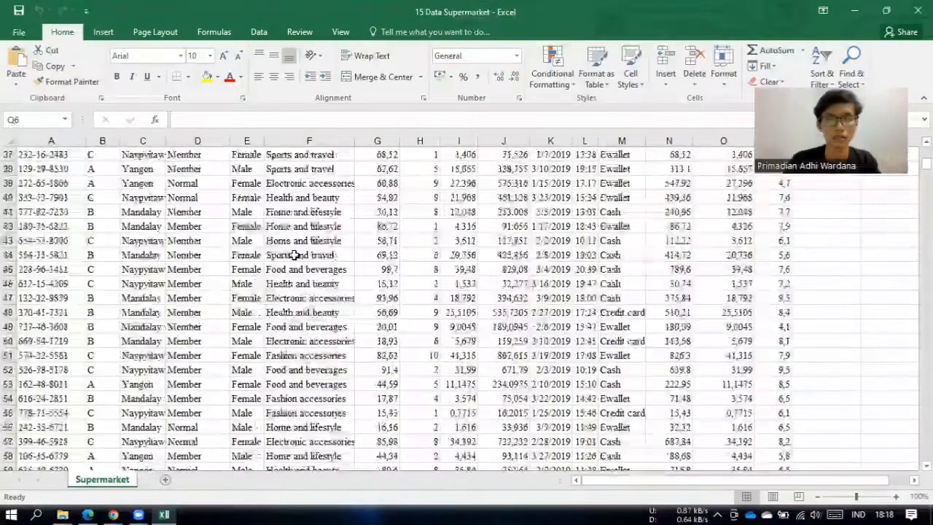
scroll(294, 257, "down", 20)
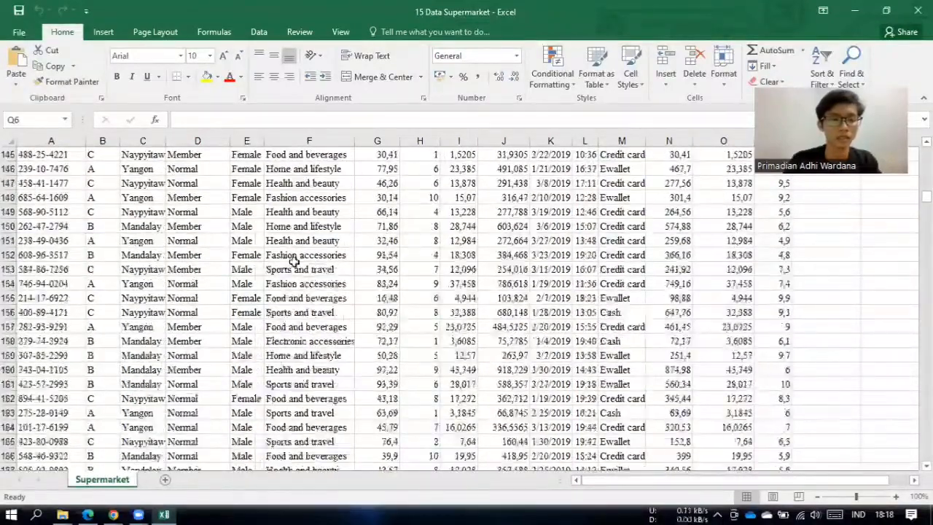
scroll(294, 260, "up", 7)
scroll(294, 261, "up", 20)
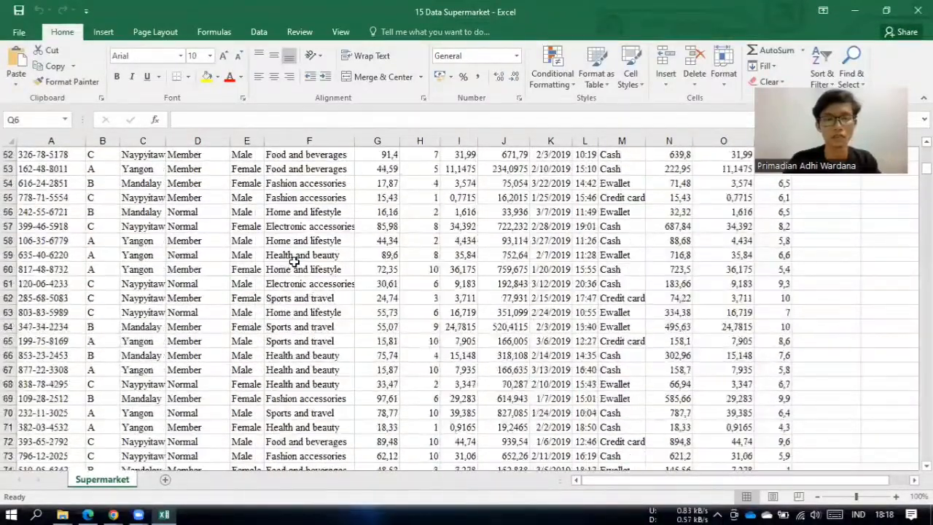
scroll(294, 261, "up", 3)
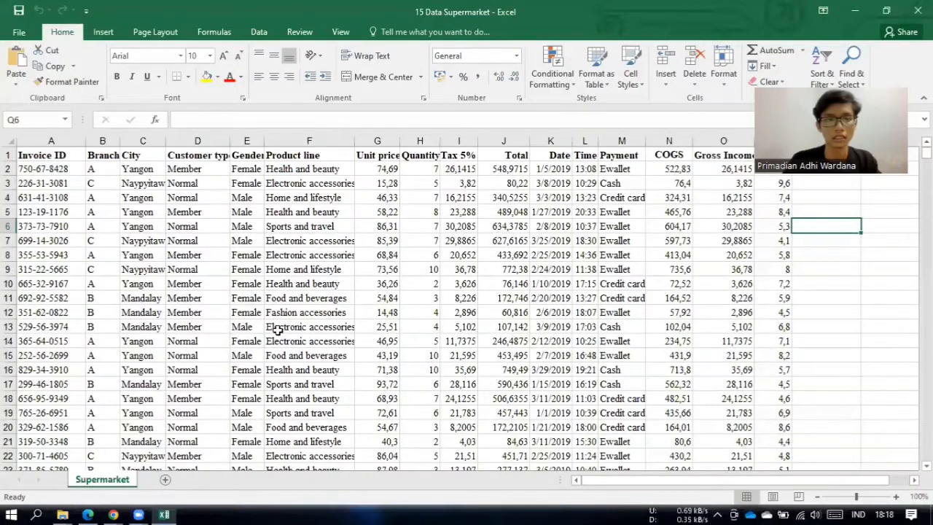
left_click(857, 5)
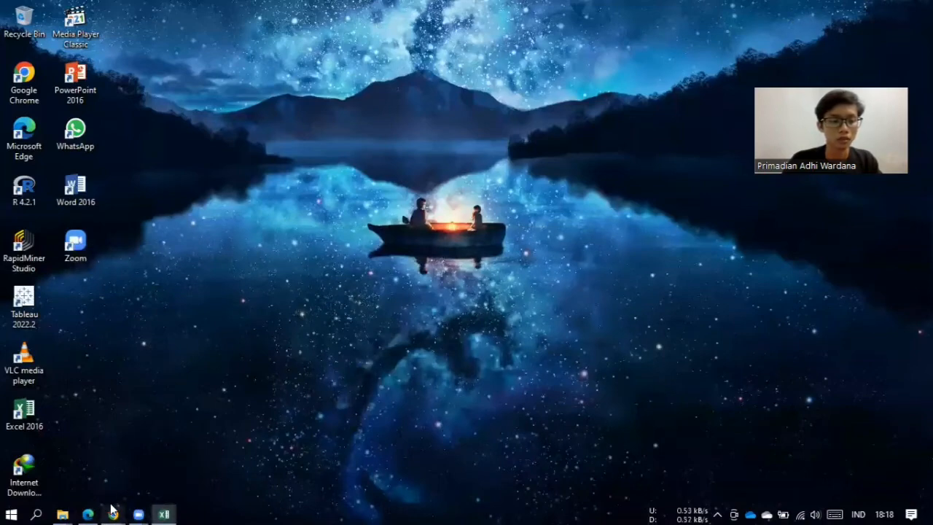
Switch to the untitled Data Studio report in Chrome and add the Supermarket worksheet of 15 Data Supermarket (1) through the Google Spreadsheet connector.
mouse_move(114, 510)
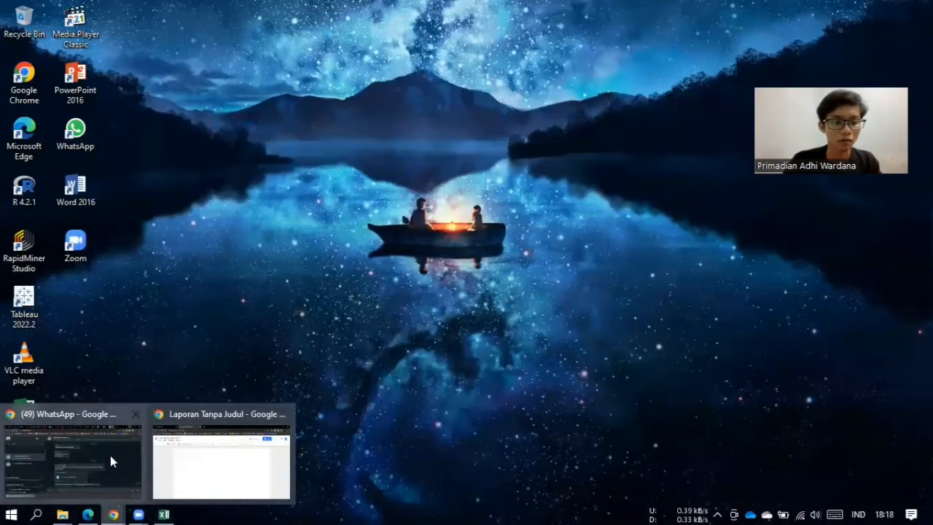
left_click(175, 454)
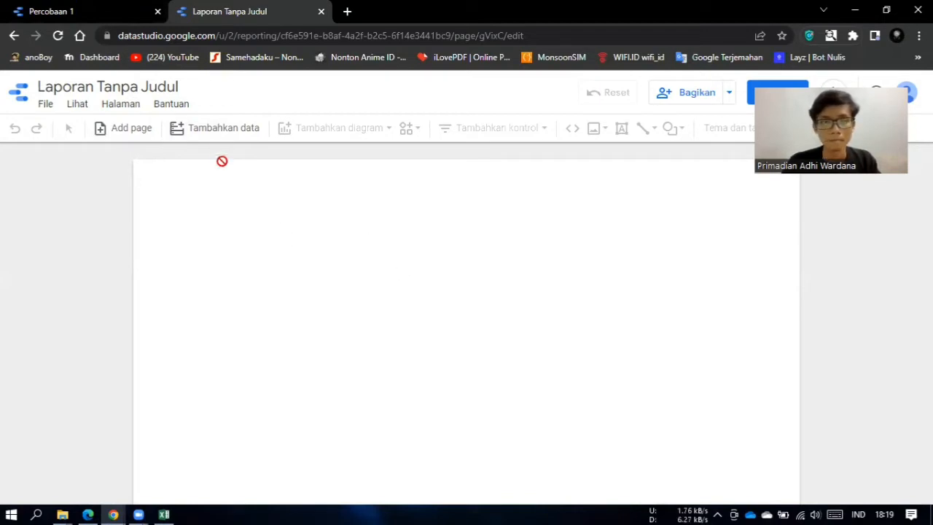
left_click(207, 129)
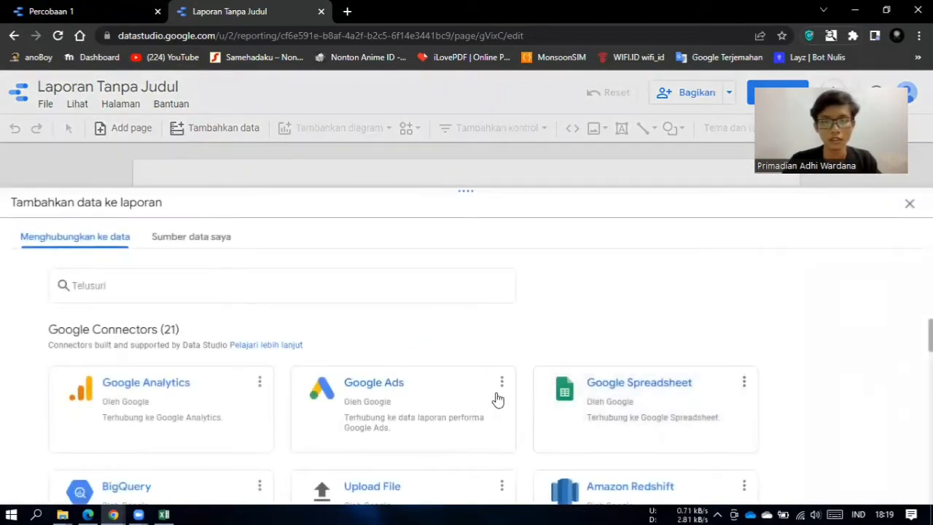
left_click(631, 405)
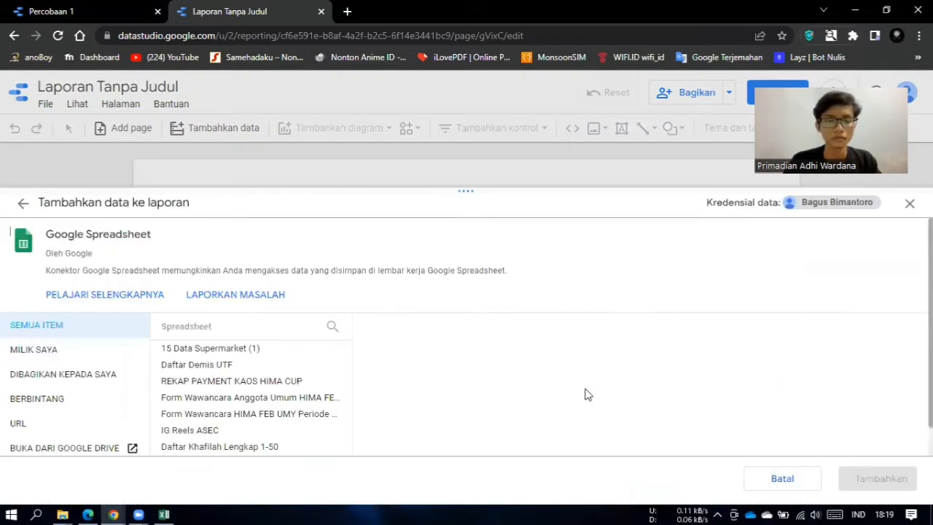
left_click(239, 351)
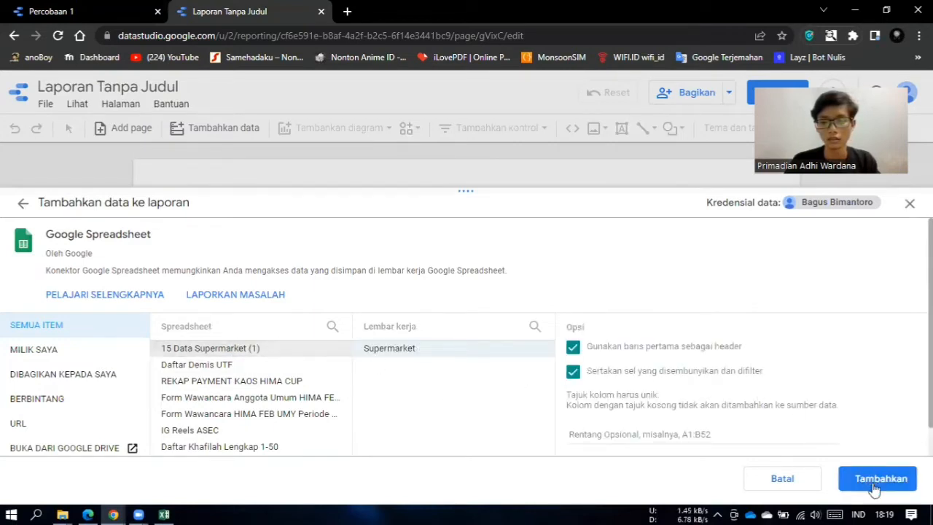
left_click(875, 478)
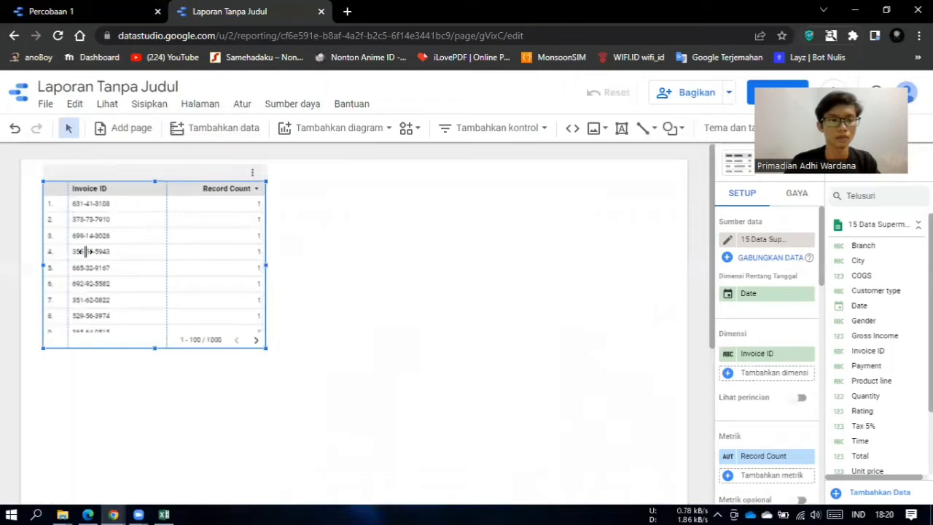
Delete the default Invoice ID and Record Count table from the report page.
mouse_move(150, 209)
left_mouse_down()
mouse_move(152, 244)
mouse_move(158, 197)
left_mouse_up()
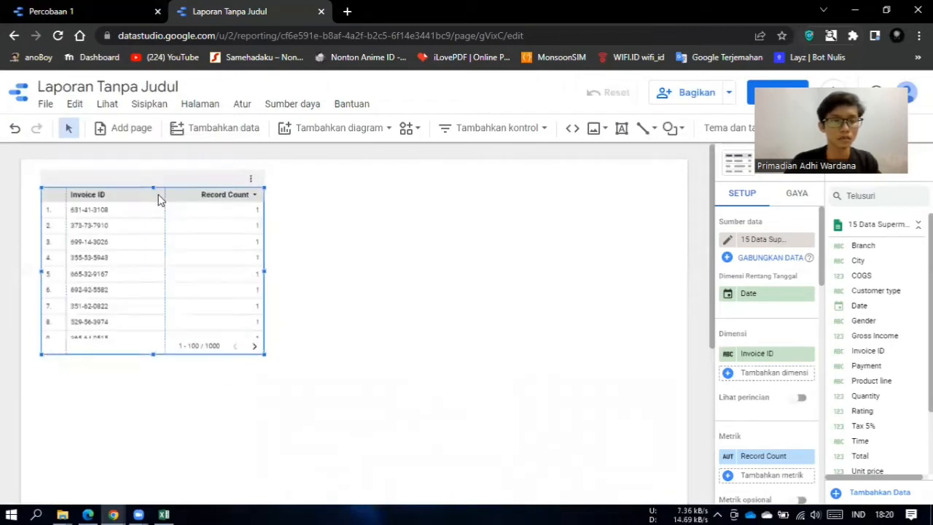
right_click(148, 240)
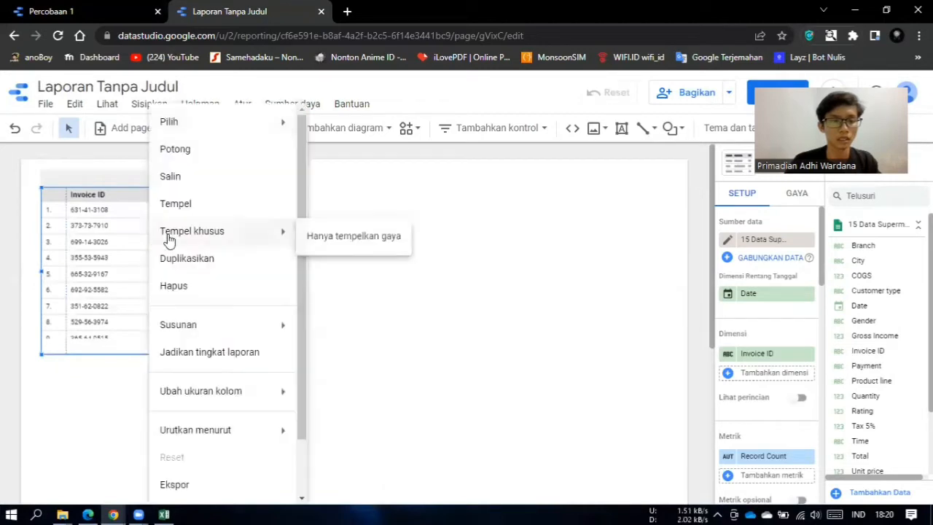
left_click(204, 287)
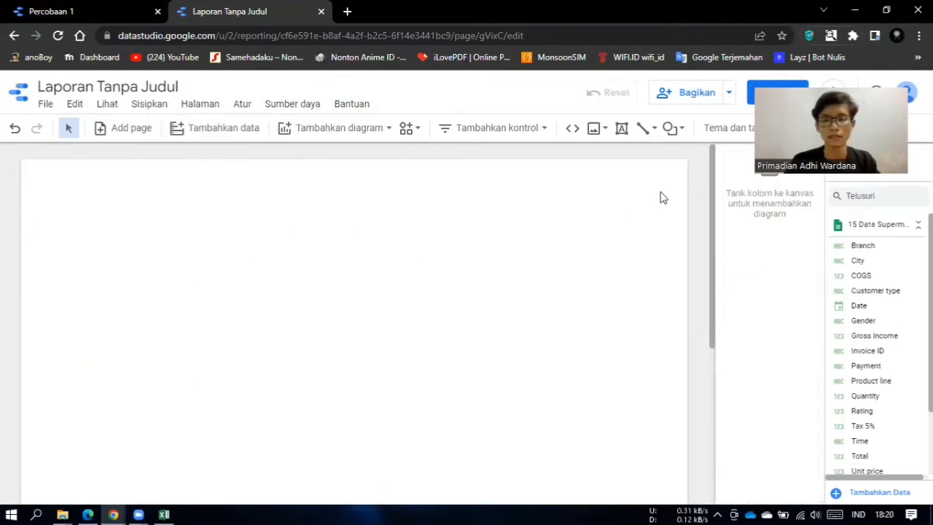
Draw a rectangle as a full-width header banner along the upper edge of the page and align it with the page sides.
left_click(673, 129)
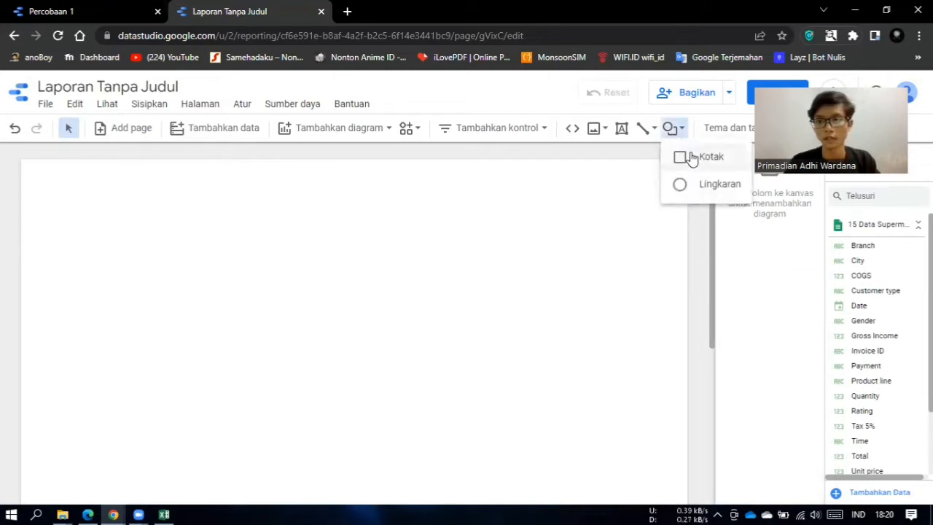
left_click(691, 157)
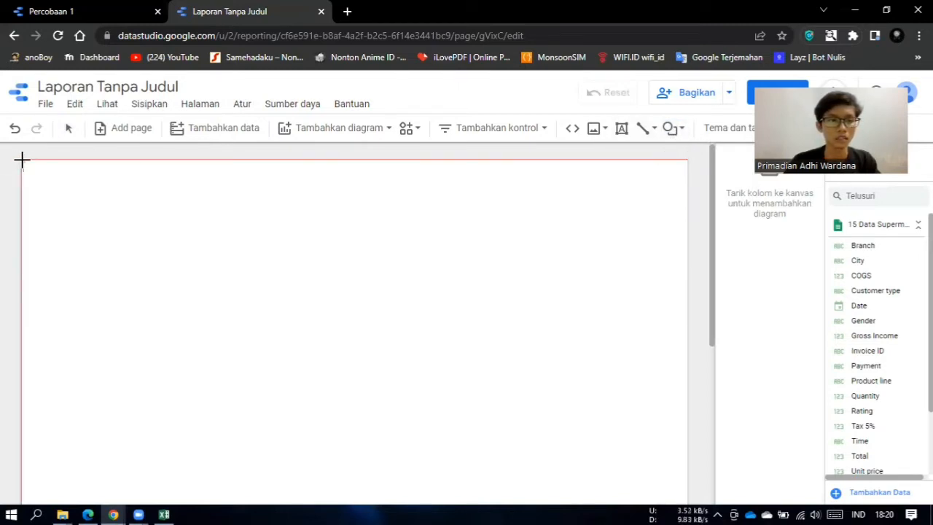
mouse_move(22, 161)
left_mouse_down()
mouse_move(288, 202)
mouse_move(562, 206)
mouse_move(685, 226)
left_mouse_up()
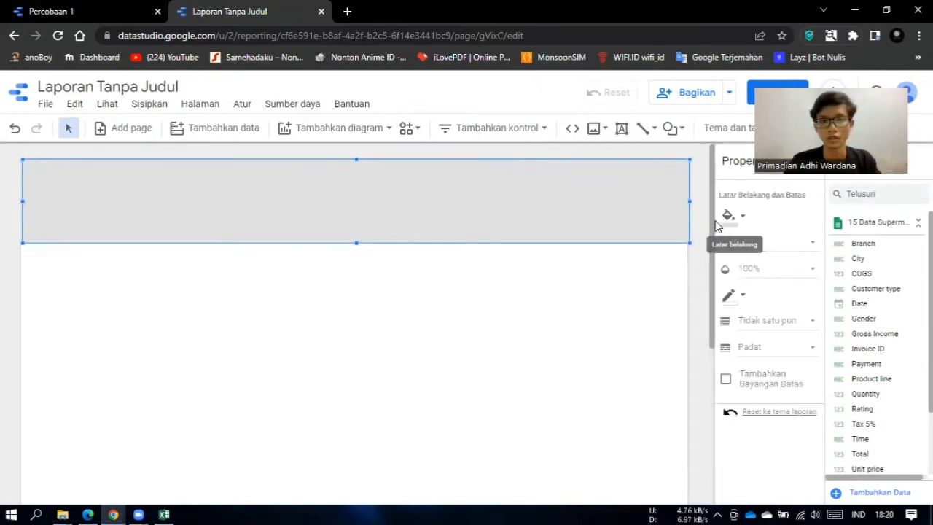
left_click_drag(588, 202, 592, 202)
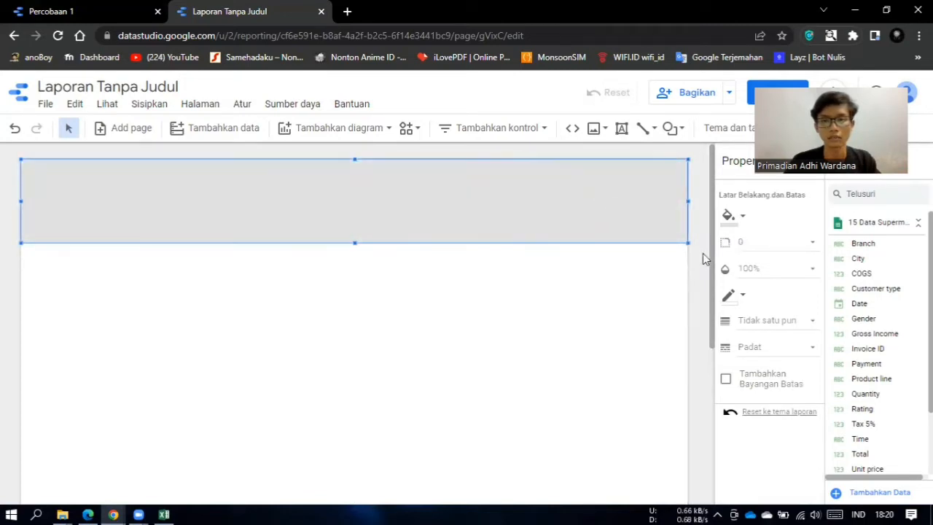
Fill the header rectangle with a medium teal-blue background color and deselect it.
left_click(729, 215)
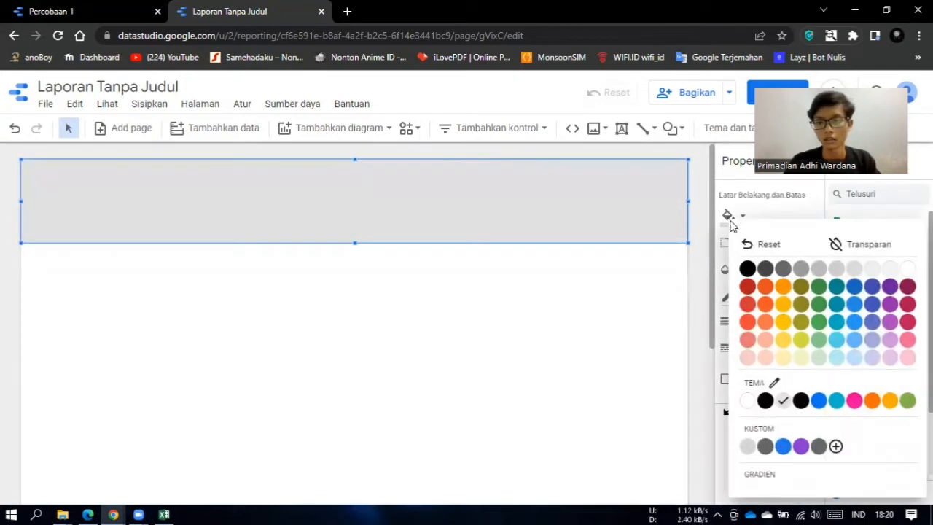
left_click(836, 322)
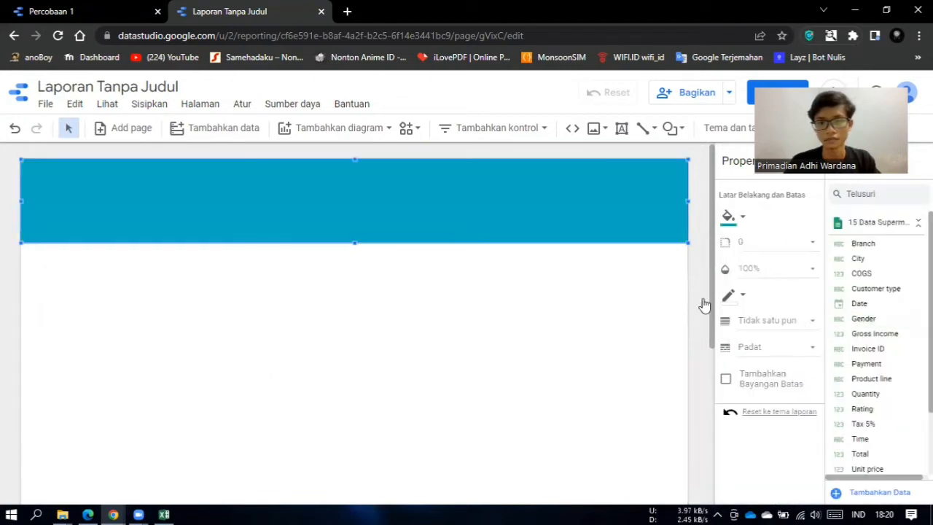
left_click(464, 284)
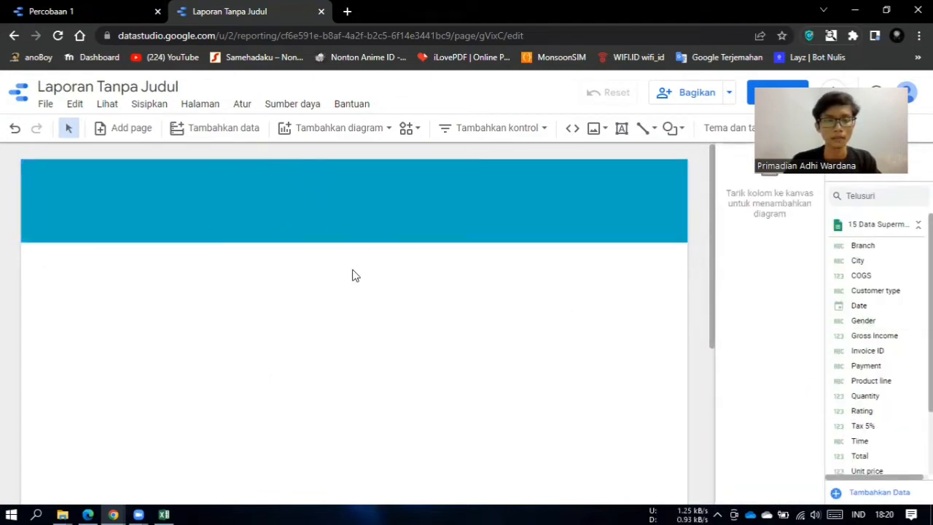
Add a text box on the banner reading "Analitika dan Visualisasi Data" with "Mirota Kampus" on a second line.
left_click(619, 129)
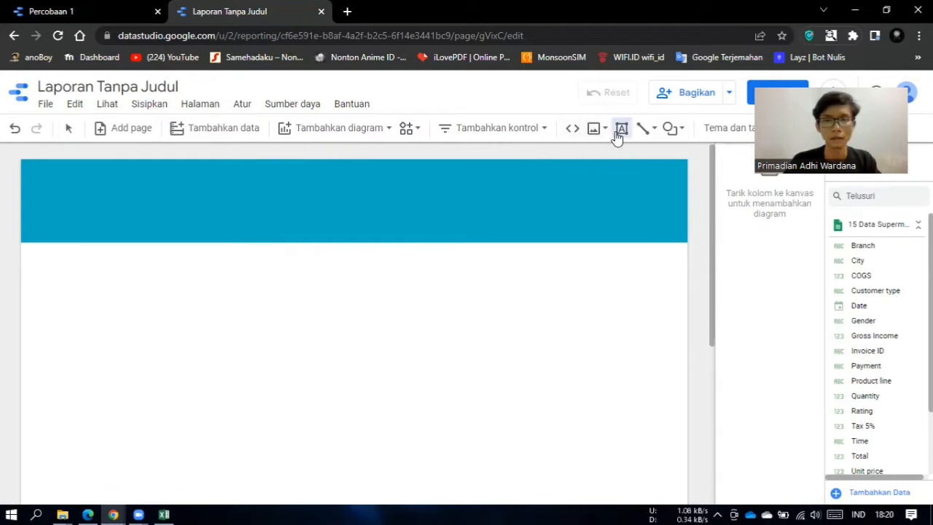
left_click(315, 183)
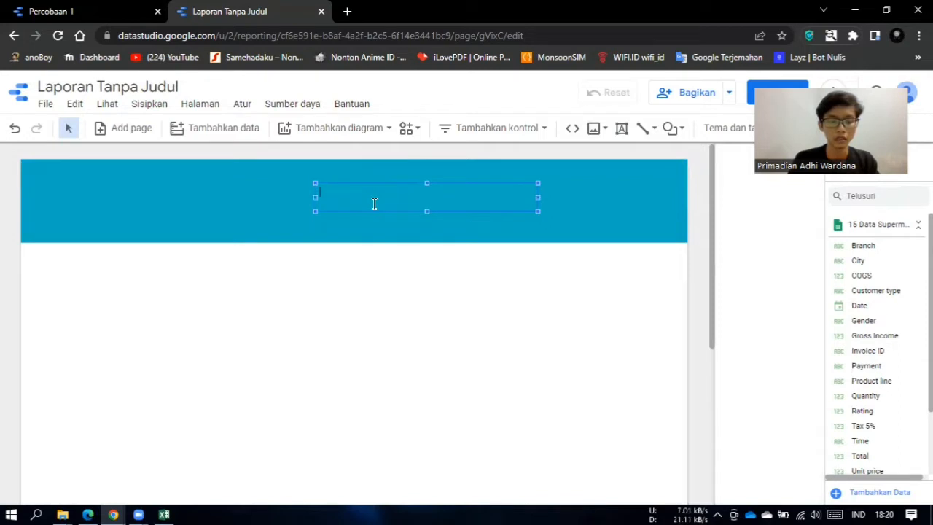
type("Analitika dan")
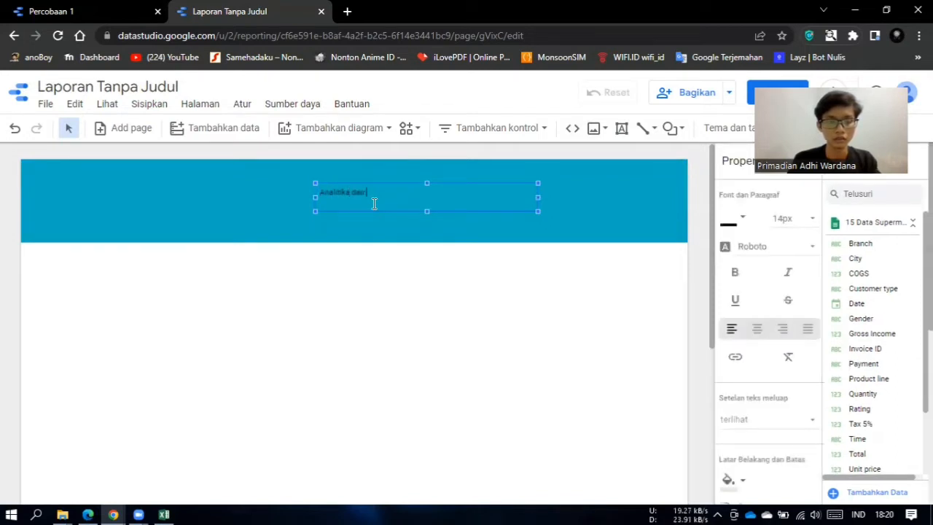
type(" Visualis")
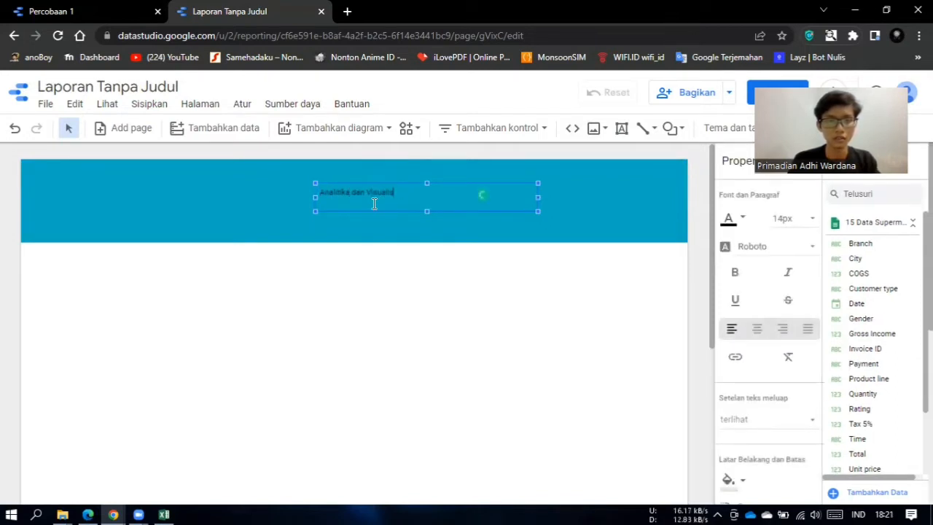
type("asi Data")
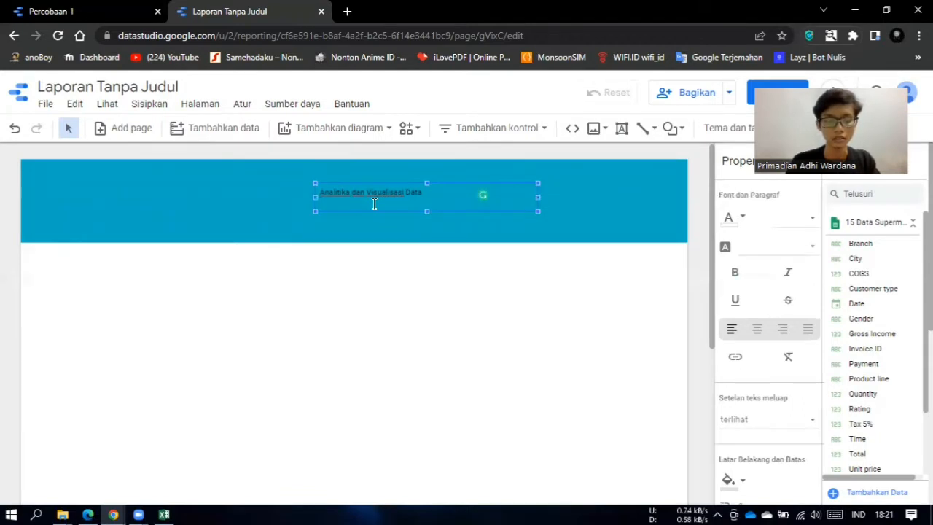
type("Mirota Kampus")
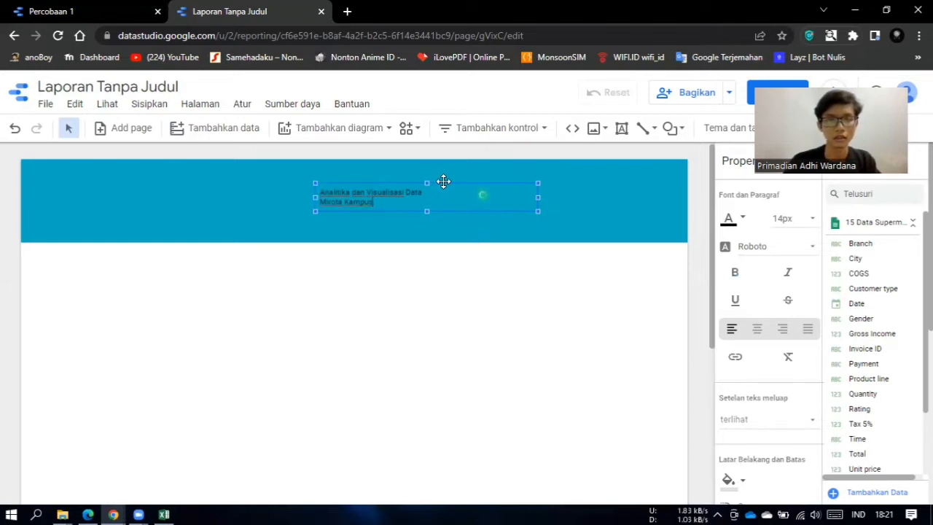
Move the title text box toward the horizontal center of the banner and select its first line of text.
mouse_move(438, 181)
left_mouse_down()
mouse_move(421, 178)
mouse_move(437, 184)
left_mouse_up()
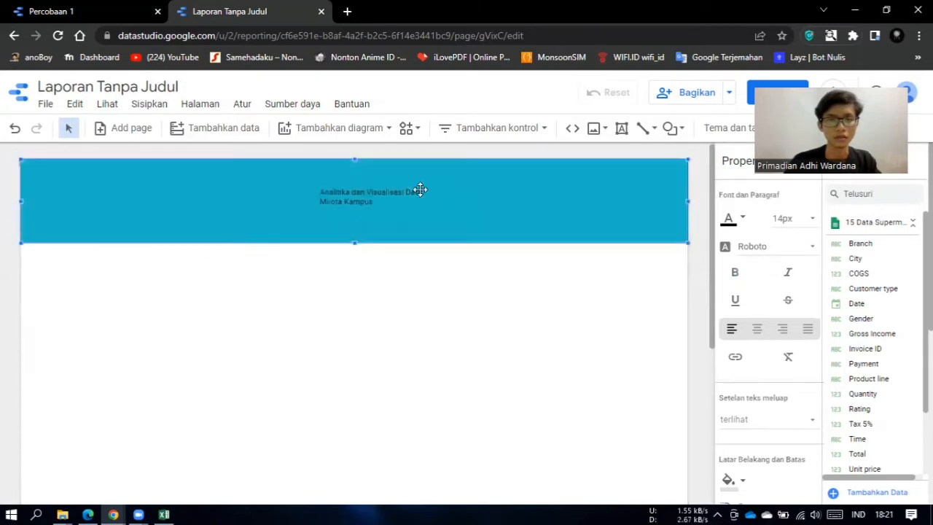
left_click(358, 193)
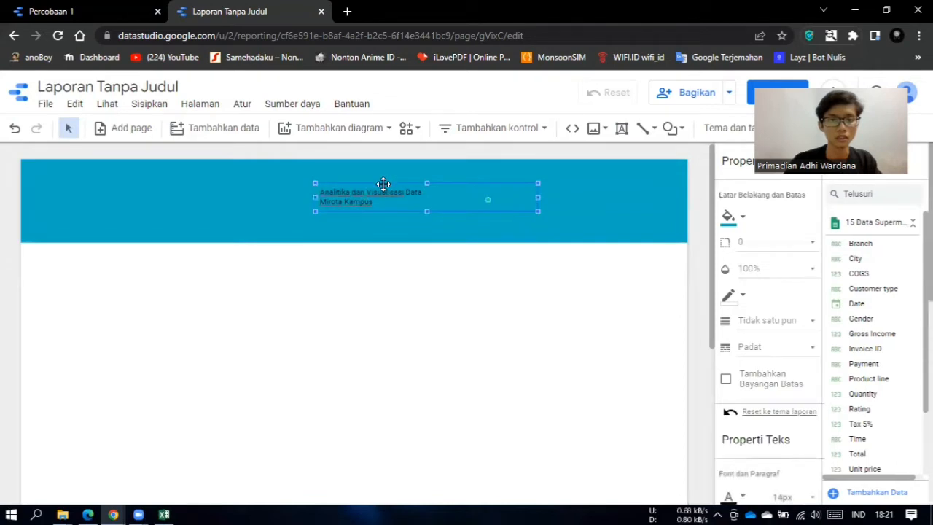
left_click_drag(364, 182, 261, 182)
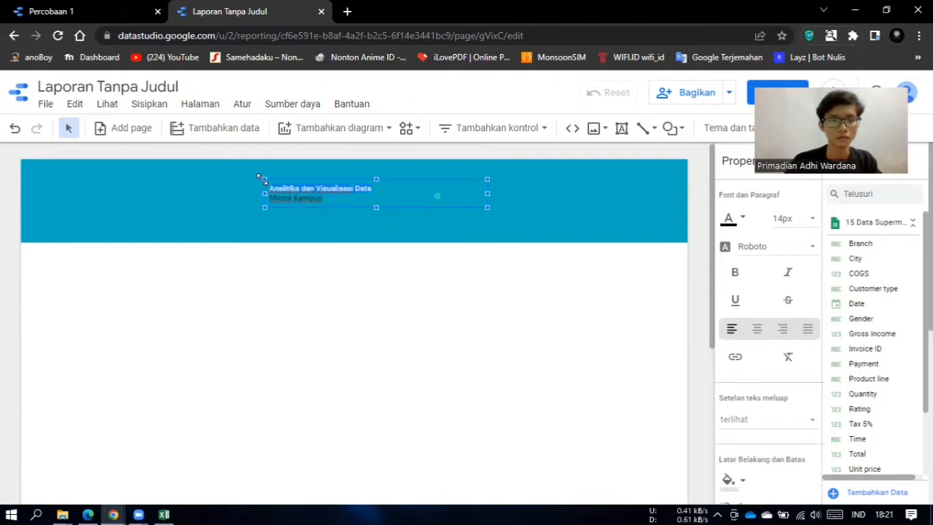
Set the font size of the line "Analitika dan Visualisasi Data" to 28px.
left_click(785, 220)
scroll(838, 233, "down", 3)
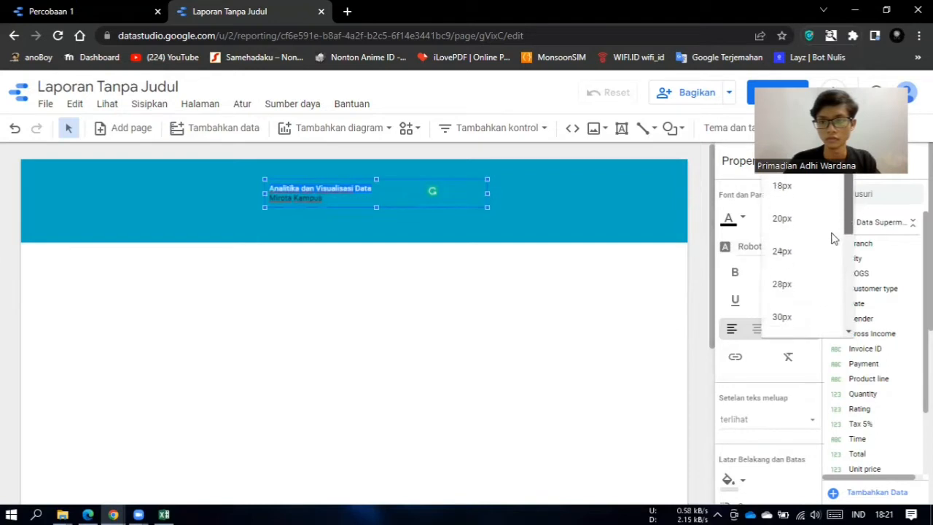
left_click_drag(830, 237, 827, 235)
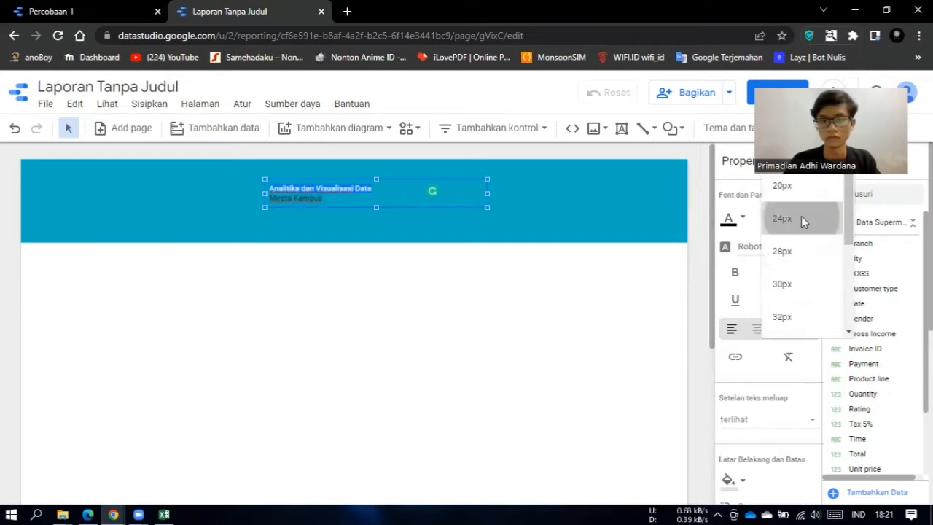
left_click(801, 218)
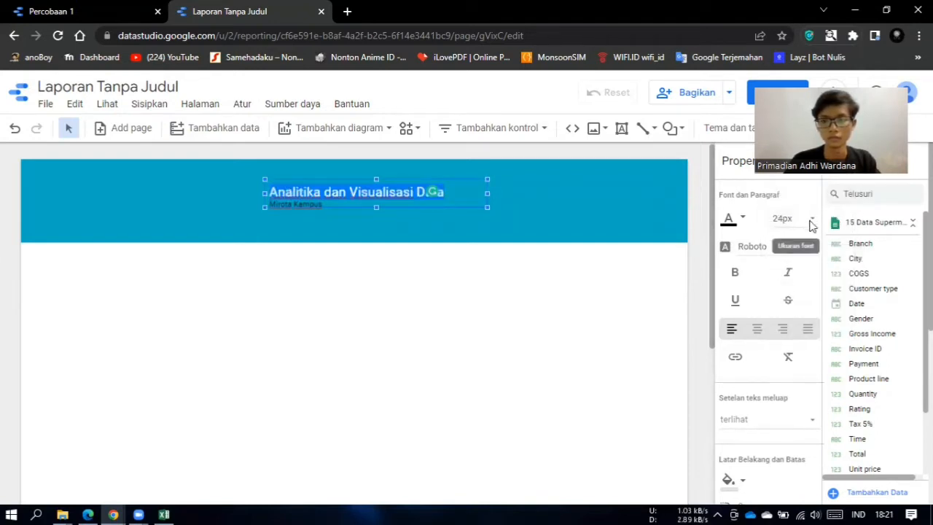
left_click(812, 223)
left_click(807, 262)
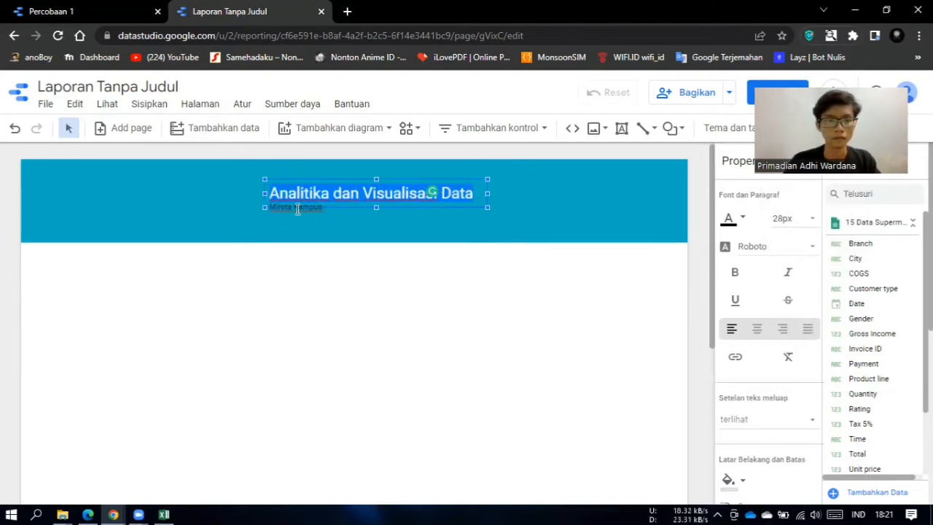
Set the font size of the line "Mirota Kampus" to 20px.
left_click_drag(323, 208, 258, 208)
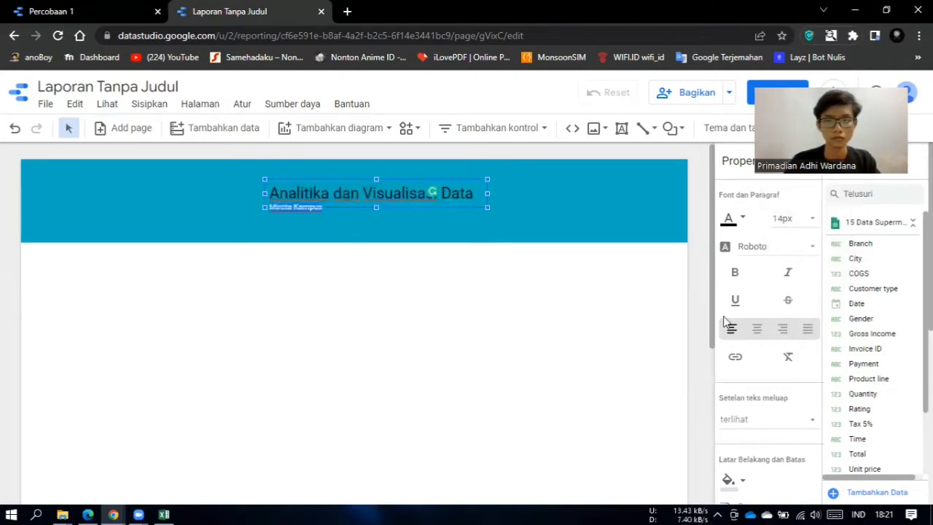
left_click(811, 221)
left_click(781, 316)
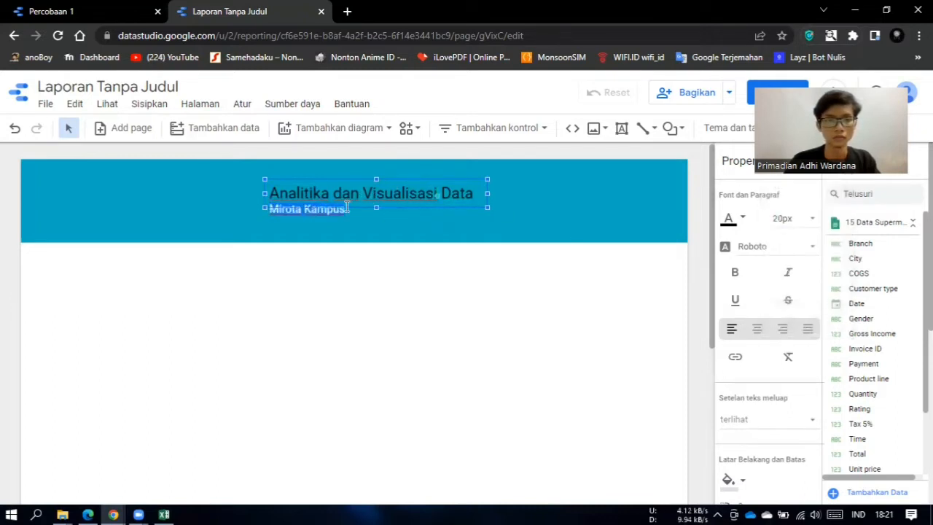
Center-align both title lines, set their font color to white and deselect the text box.
left_click_drag(348, 207, 266, 188)
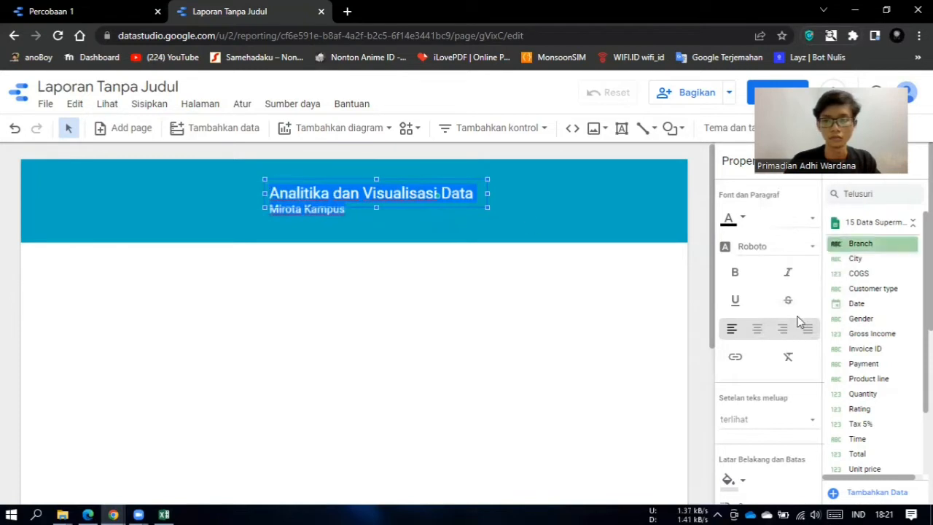
left_click(757, 329)
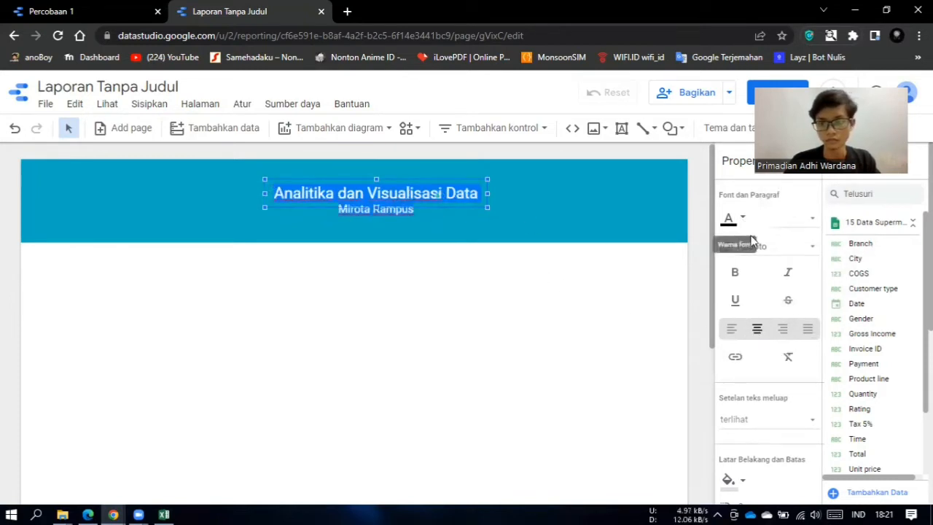
left_click(732, 218)
left_click(747, 378)
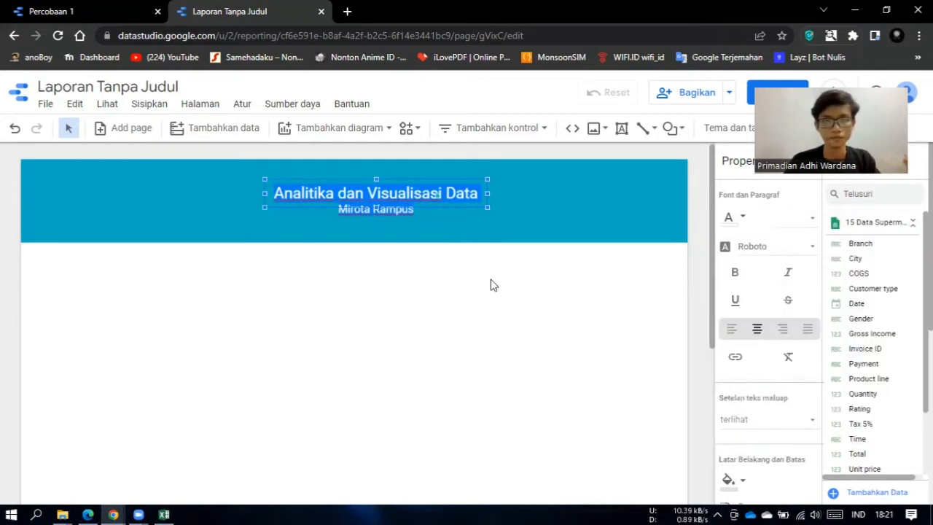
left_click(416, 246)
Set the font size of the line "Analitika dan Visualisasi Data" to 30px.
left_click(431, 205)
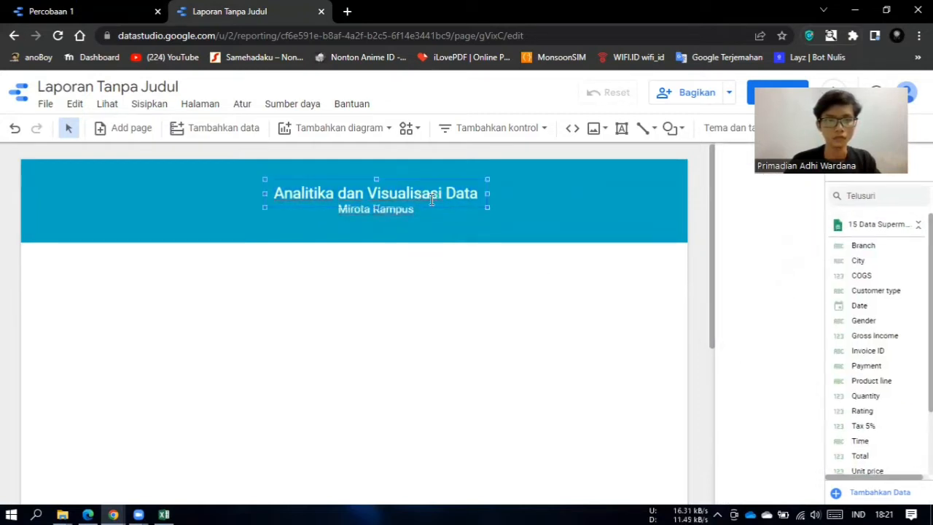
double_click(435, 211)
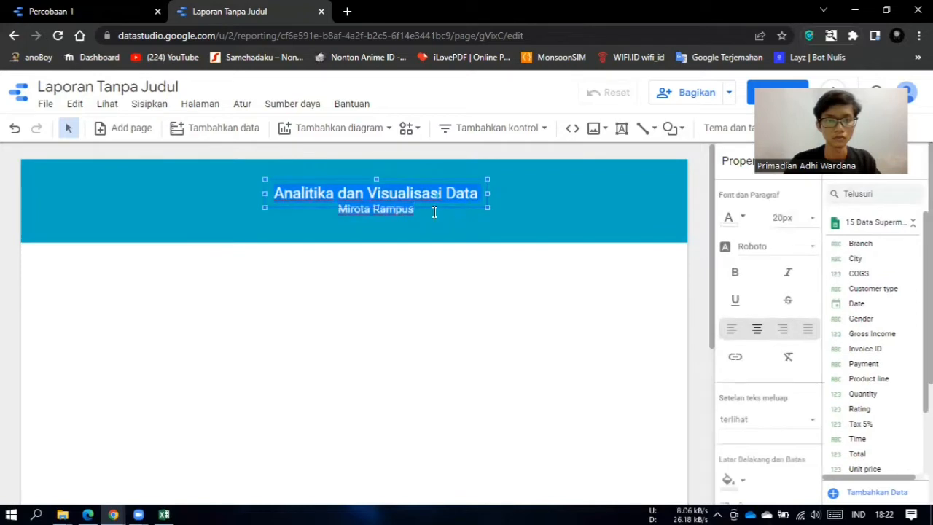
left_click(425, 205)
left_click_drag(478, 198, 270, 202)
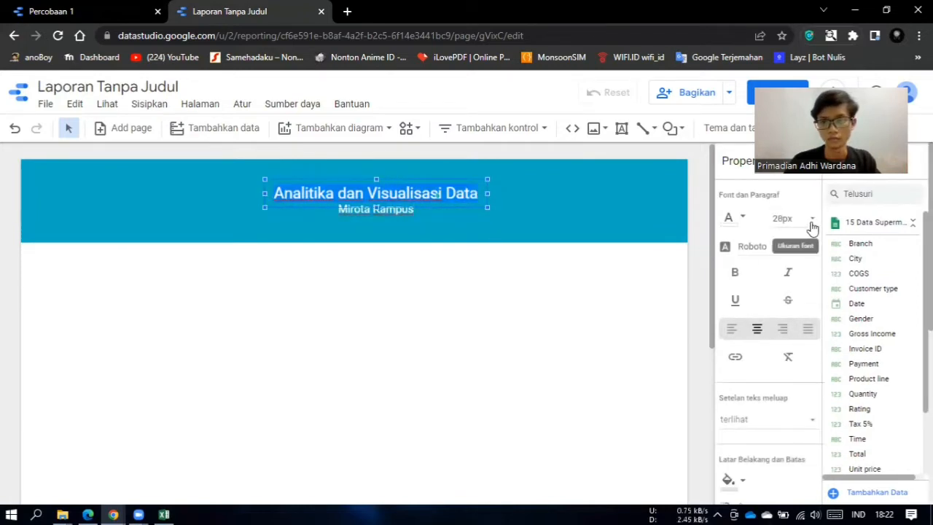
left_click(811, 222)
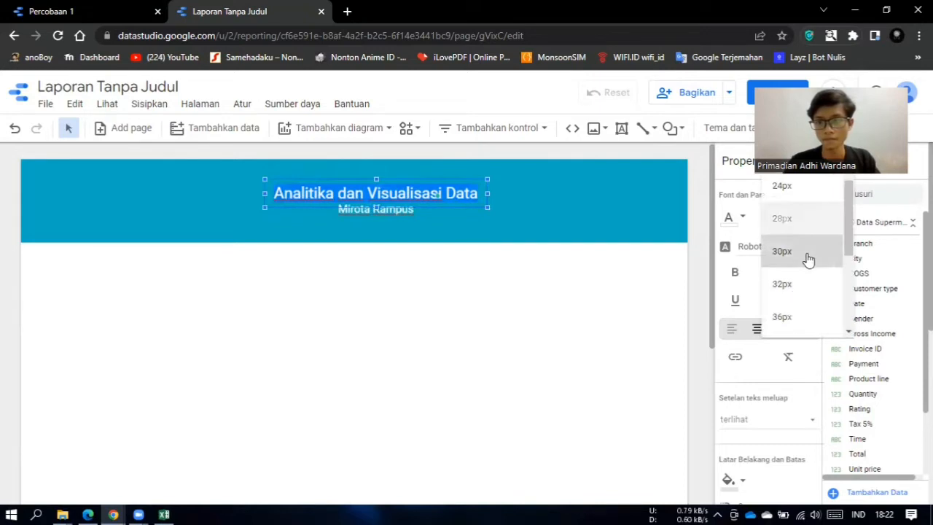
left_click(807, 260)
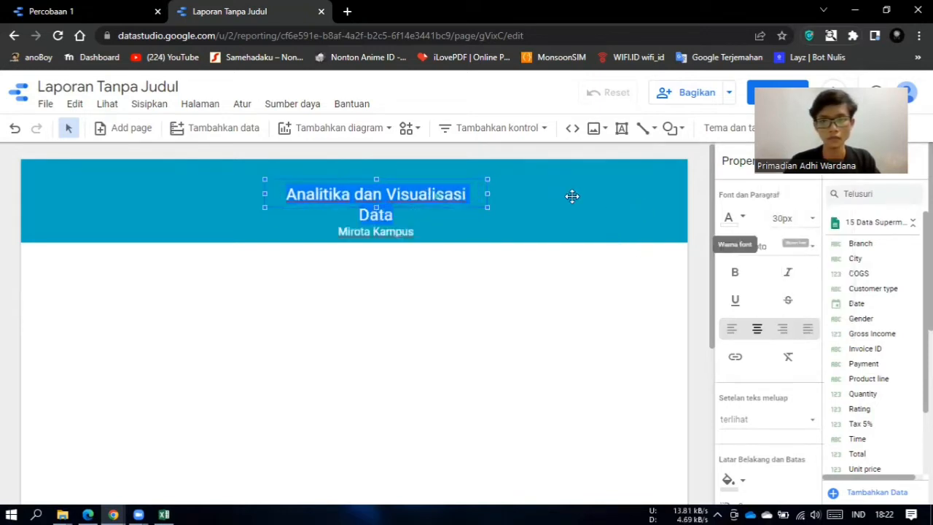
Widen the title text box so its first line fits on one row, and center it horizontally on the banner.
mouse_move(484, 193)
left_mouse_down()
mouse_move(493, 194)
mouse_move(474, 181)
mouse_move(447, 186)
mouse_move(488, 194)
left_mouse_up()
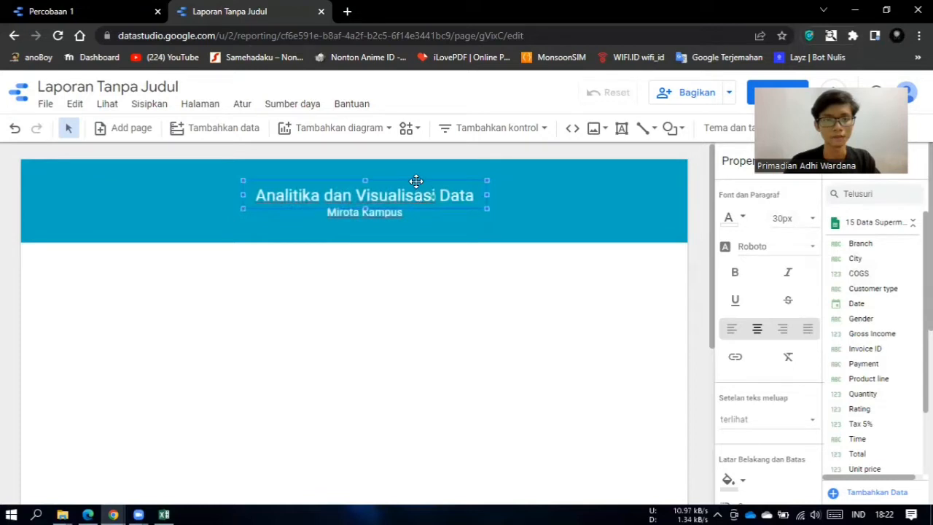
left_click_drag(415, 180, 405, 178)
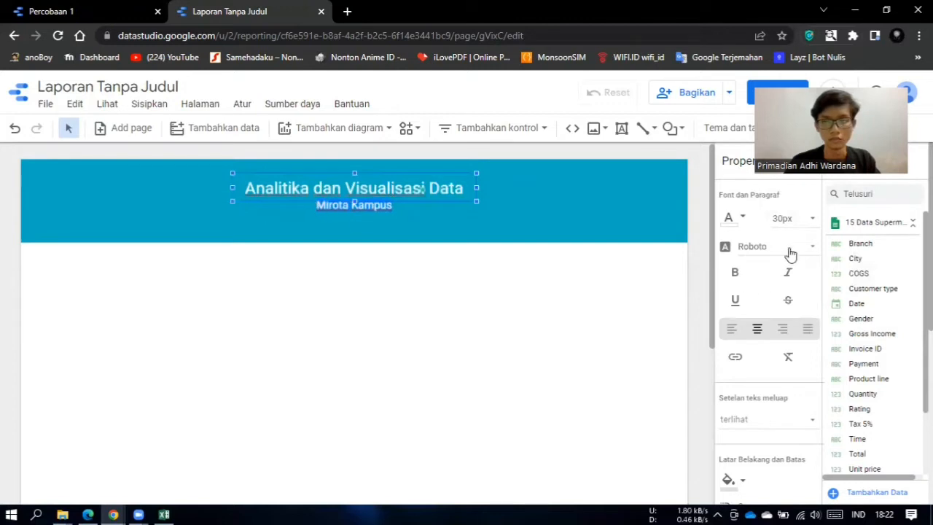
Set the line "Mirota Kampus" to 24px in the Raleway font and deselect the text box.
left_click(786, 220)
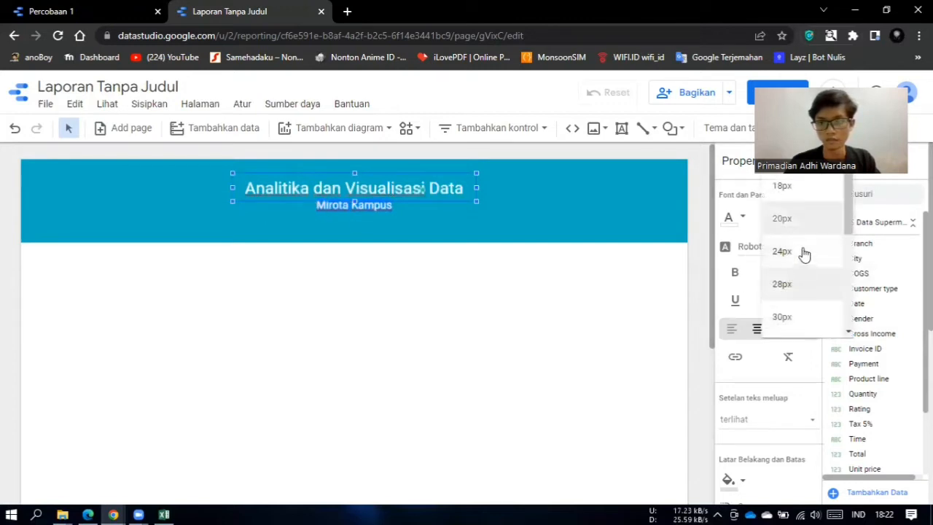
left_click(803, 255)
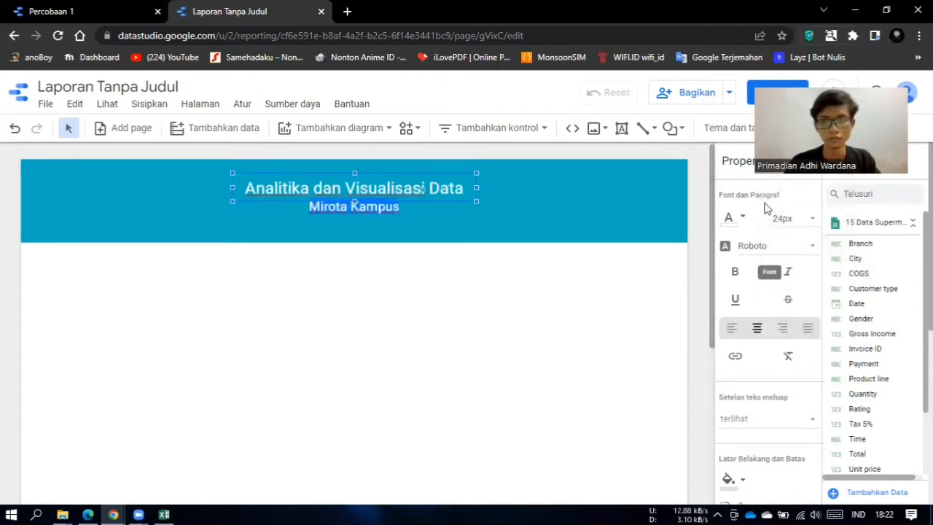
left_click(742, 220)
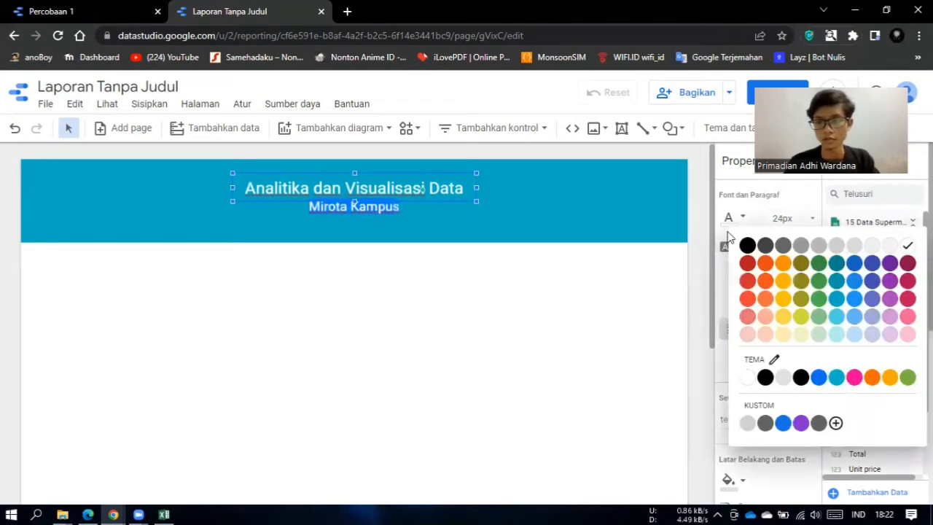
left_click(614, 287)
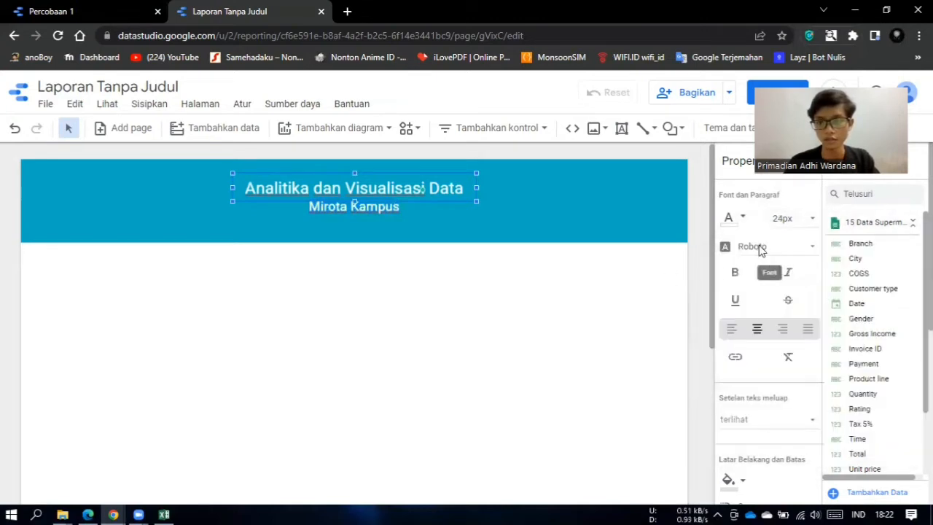
left_click(761, 248)
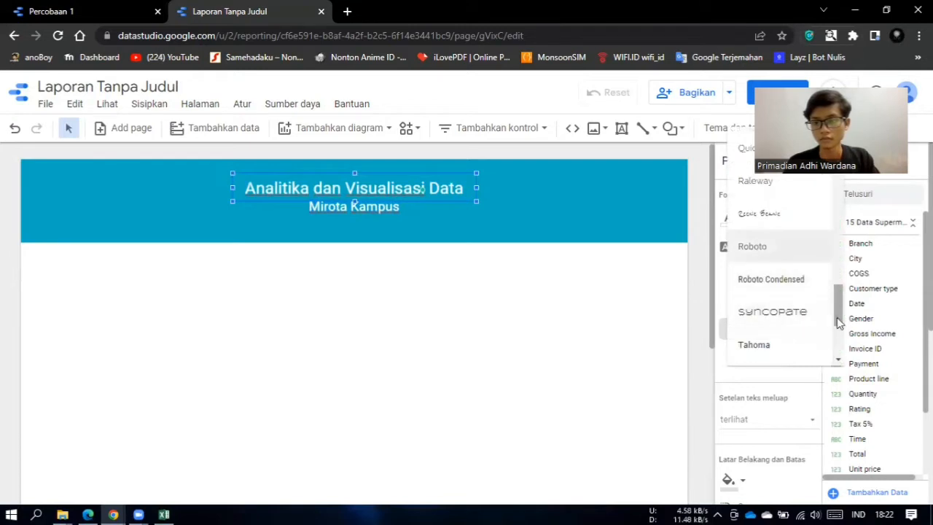
scroll(843, 314, "up", 2)
left_click(776, 295)
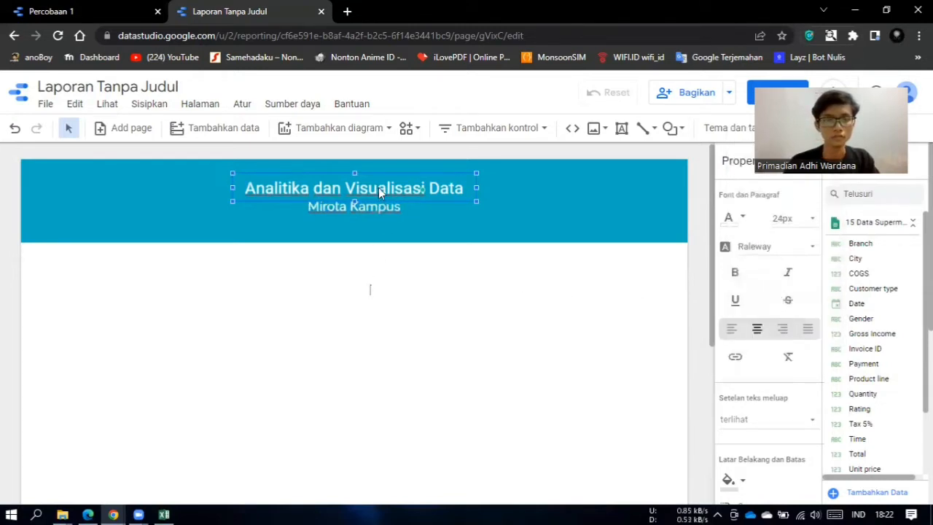
key("Escape")
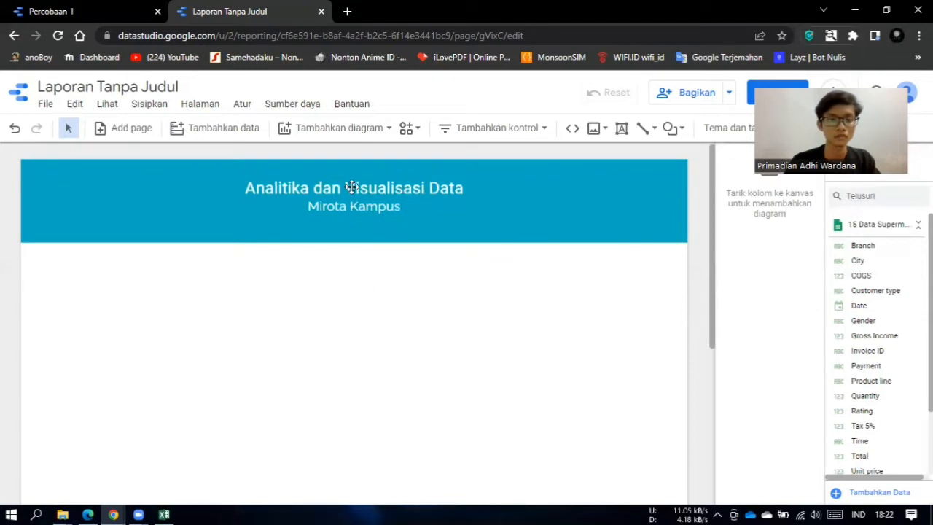
Try to move the title text box within the banner, and return the displaced banner rectangle to the page's upper edge.
left_click(351, 188)
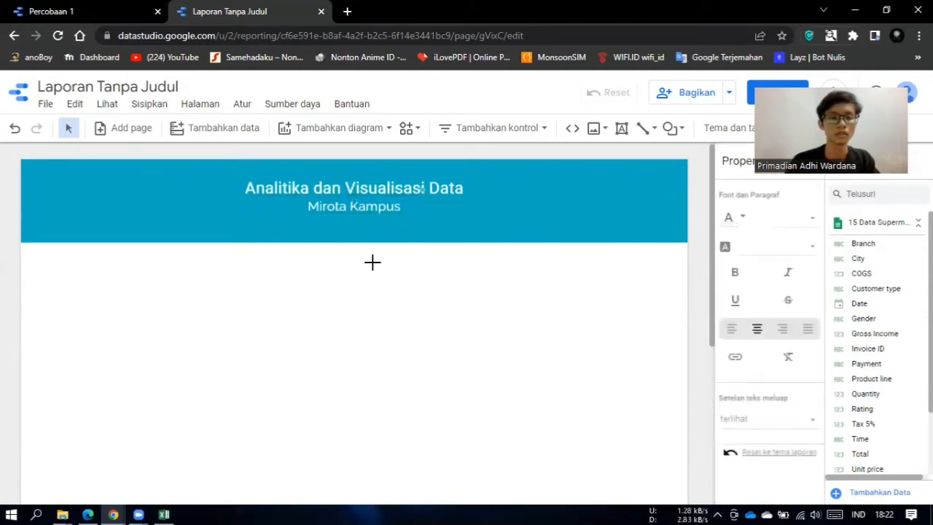
left_click(374, 172)
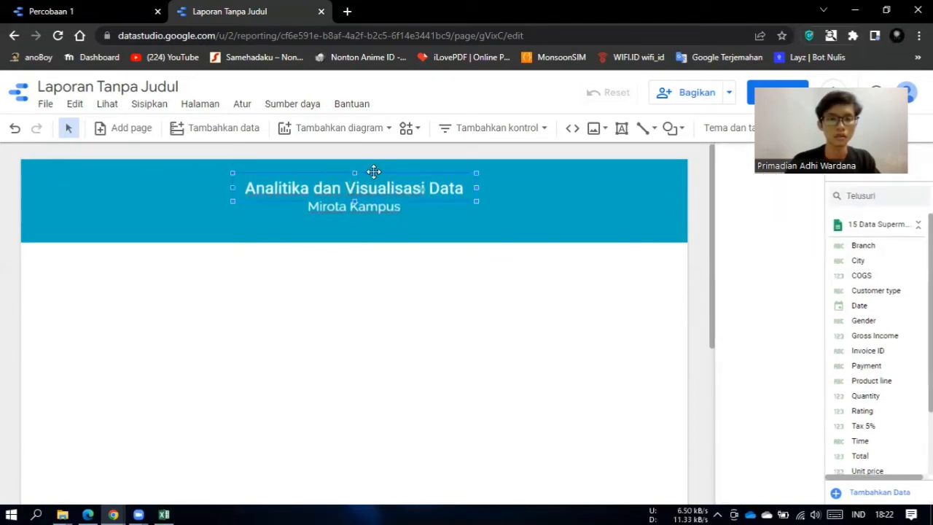
mouse_move(373, 172)
left_mouse_down()
mouse_move(376, 185)
mouse_move(367, 177)
left_mouse_up()
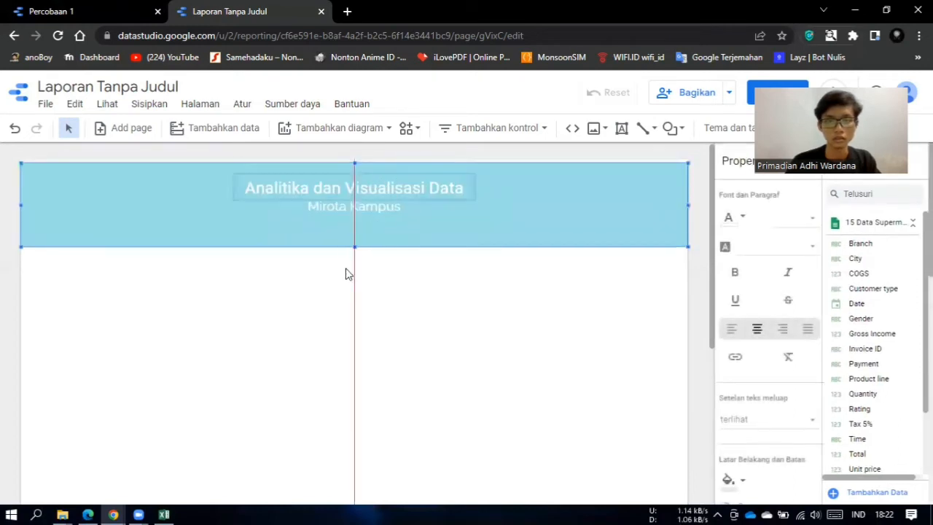
double_click(379, 183)
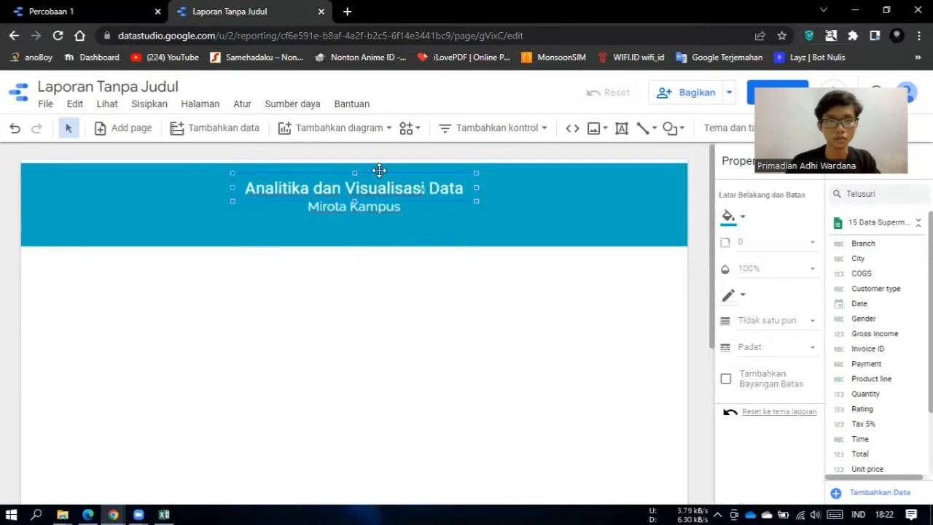
left_click(511, 201)
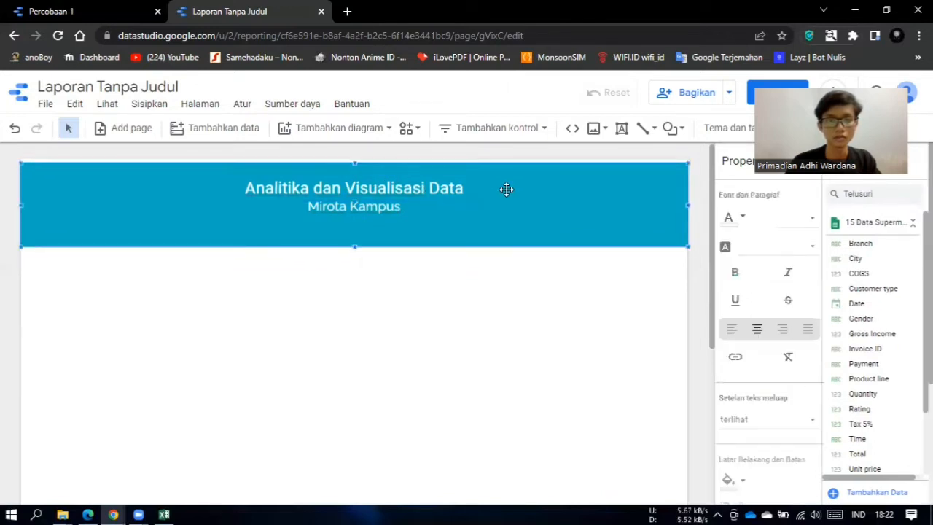
left_click_drag(507, 189, 503, 208)
Move the title text box lower and realign the banner rectangle with the page's upper edge.
left_click(375, 184)
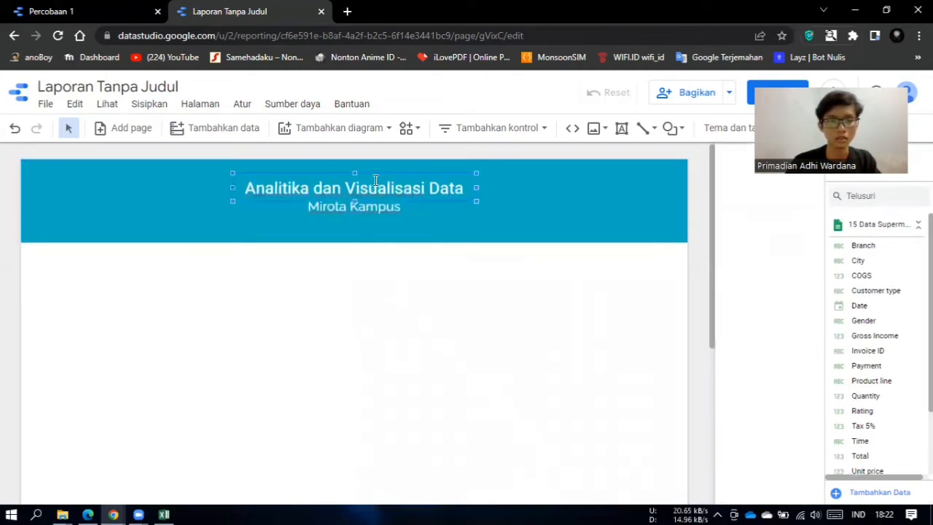
left_click(377, 173)
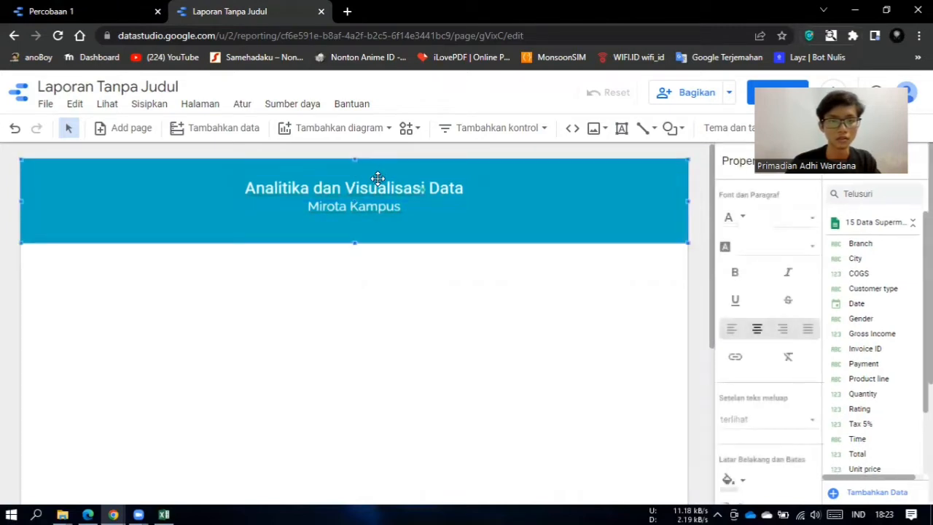
left_click_drag(376, 185, 460, 233)
left_click(507, 189)
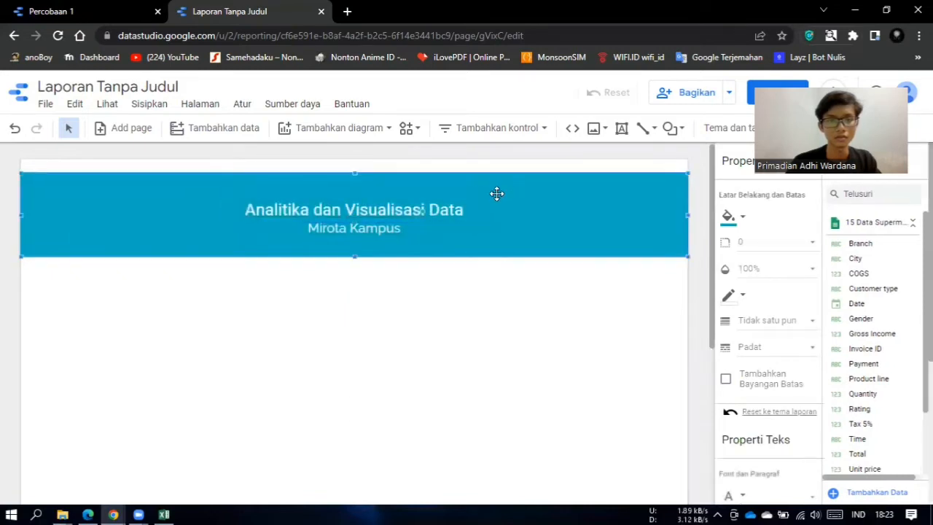
left_click(492, 184)
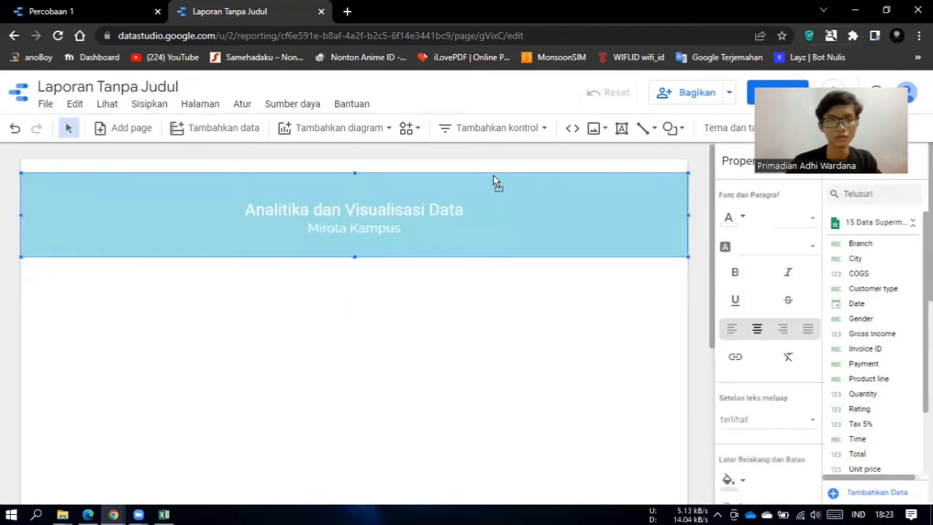
mouse_move(493, 179)
left_mouse_down()
mouse_move(500, 170)
mouse_move(496, 180)
left_mouse_up()
Nudge the title text box slightly upward so both lines sit vertically centered in the banner.
left_click(386, 209)
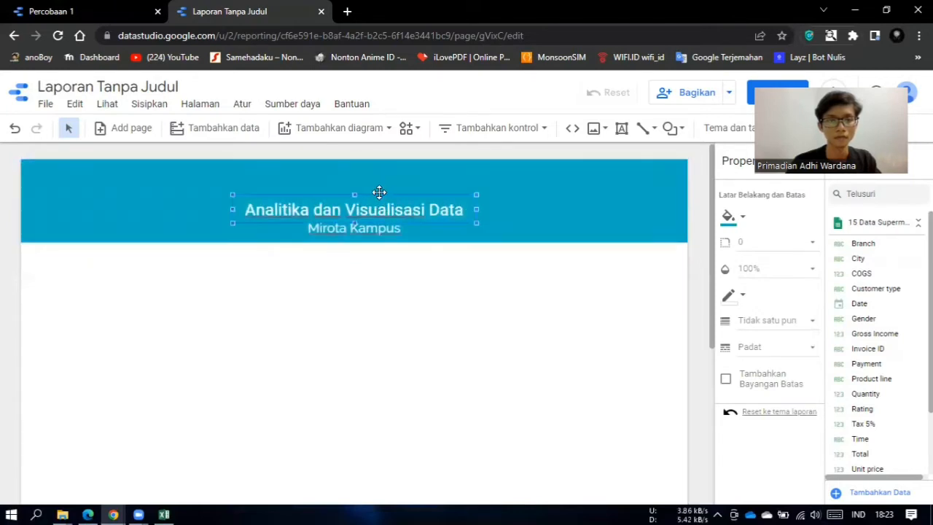
mouse_move(379, 192)
left_mouse_down()
mouse_move(383, 177)
mouse_move(380, 186)
left_mouse_up()
left_click(310, 304)
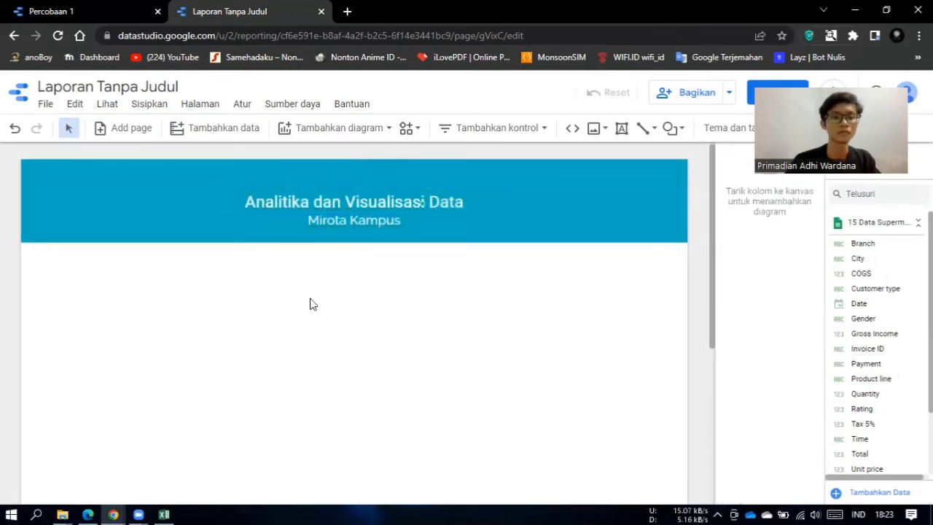
left_click(344, 202)
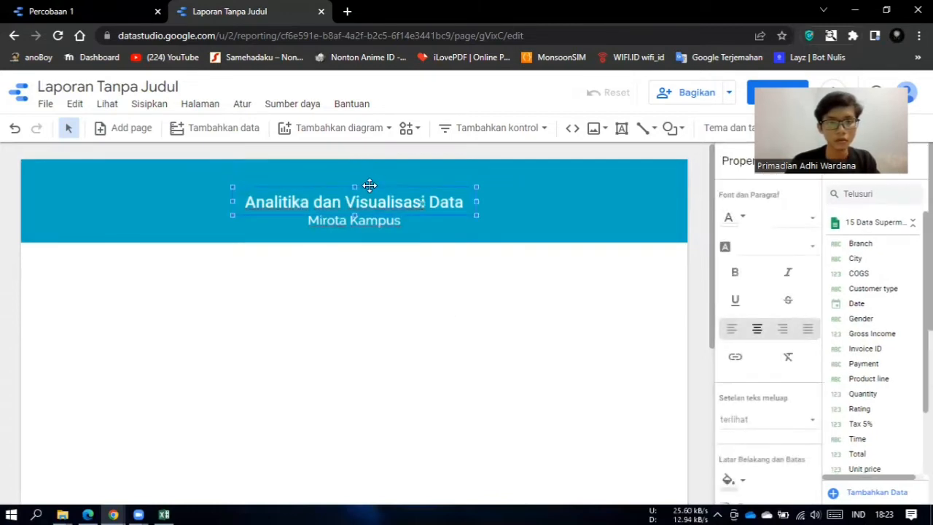
left_click_drag(370, 185, 370, 180)
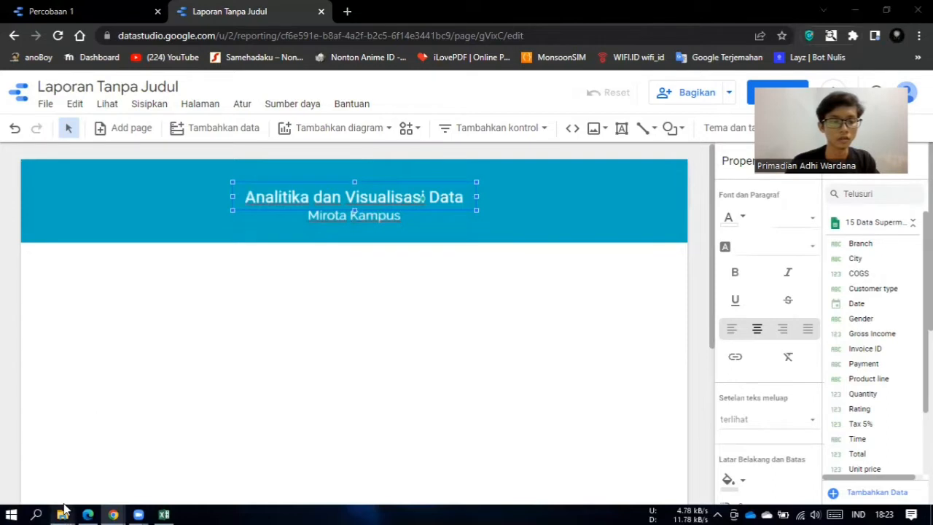
Upload the image logo umy, shrink it, and place it at the left end of the header banner.
mouse_move(64, 510)
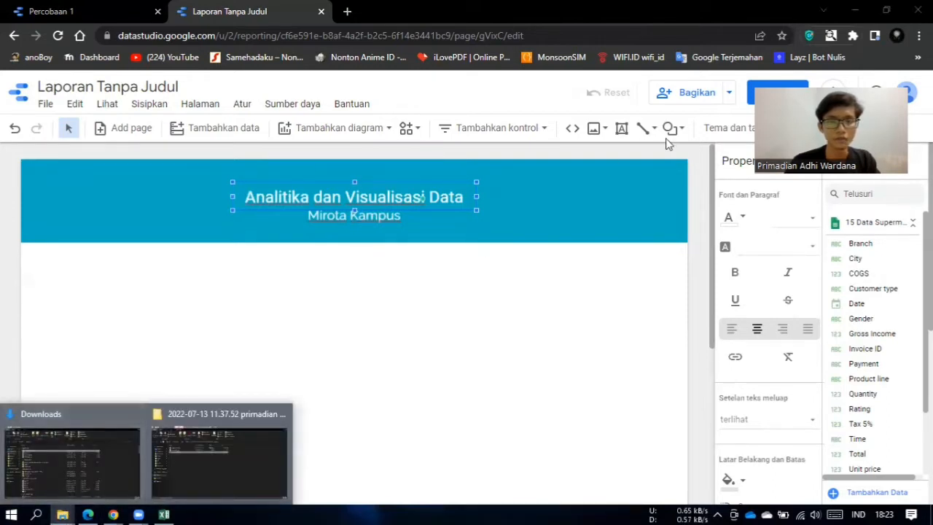
left_click(599, 132)
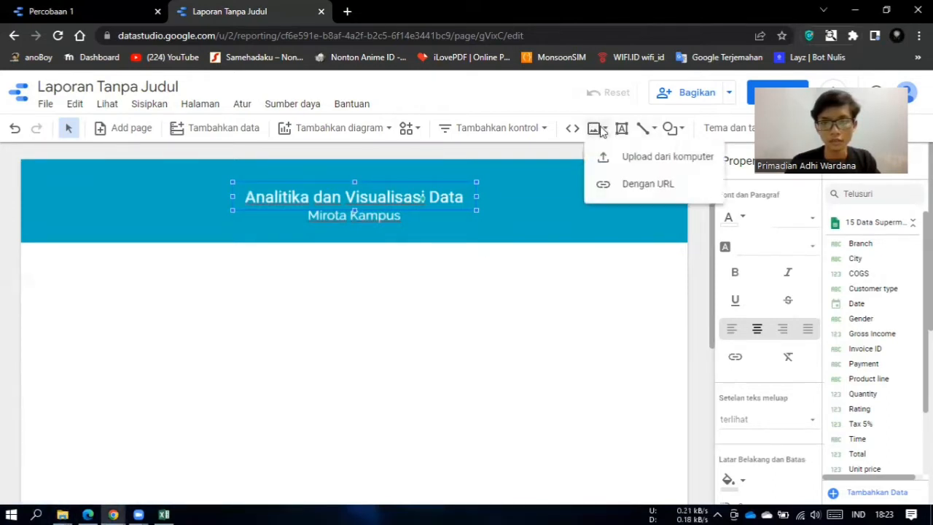
left_click(653, 155)
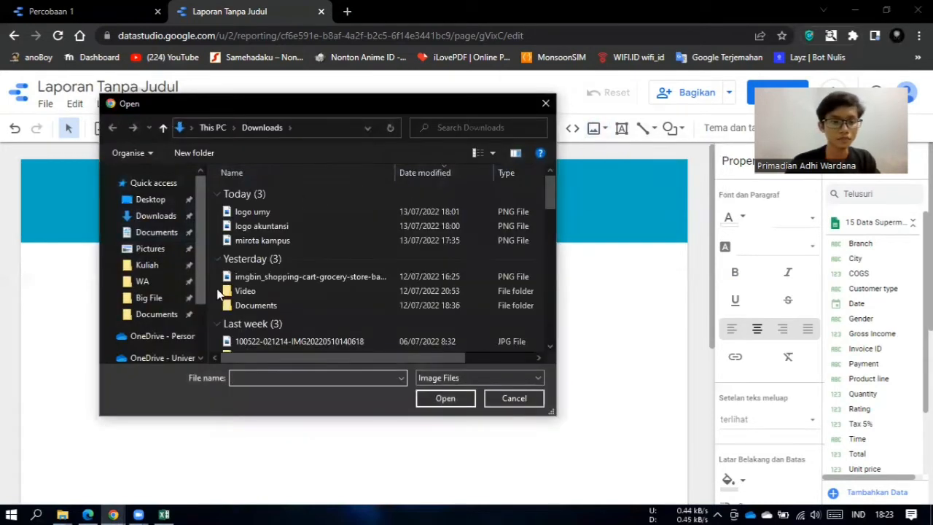
left_click(276, 212)
left_click(445, 398)
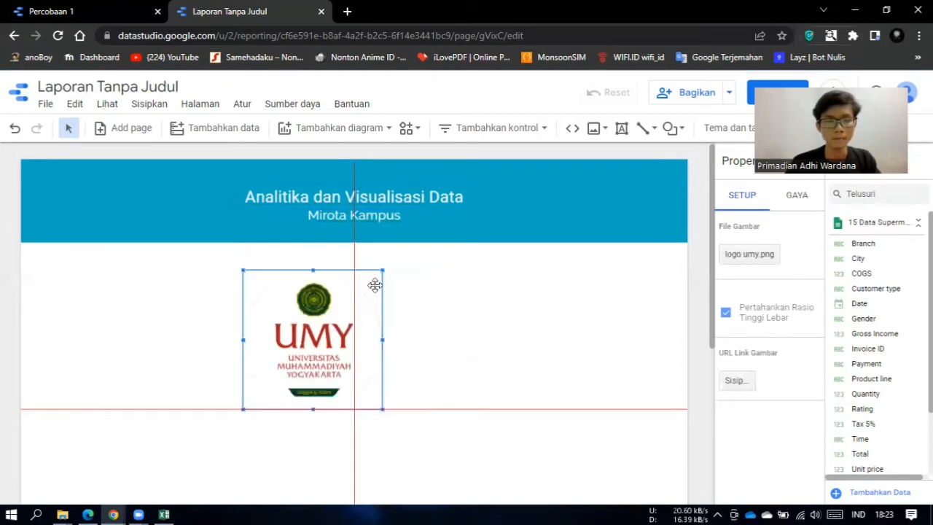
left_click_drag(383, 271, 304, 348)
left_click_drag(250, 358, 60, 208)
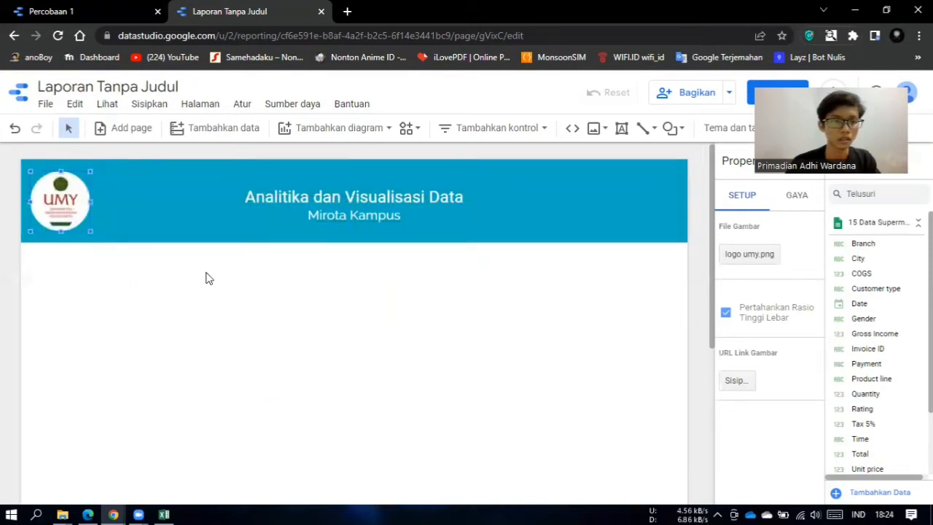
Upload the image logo akuntansi and place it, resized to match, beside the UMY logo in the banner.
left_click(605, 128)
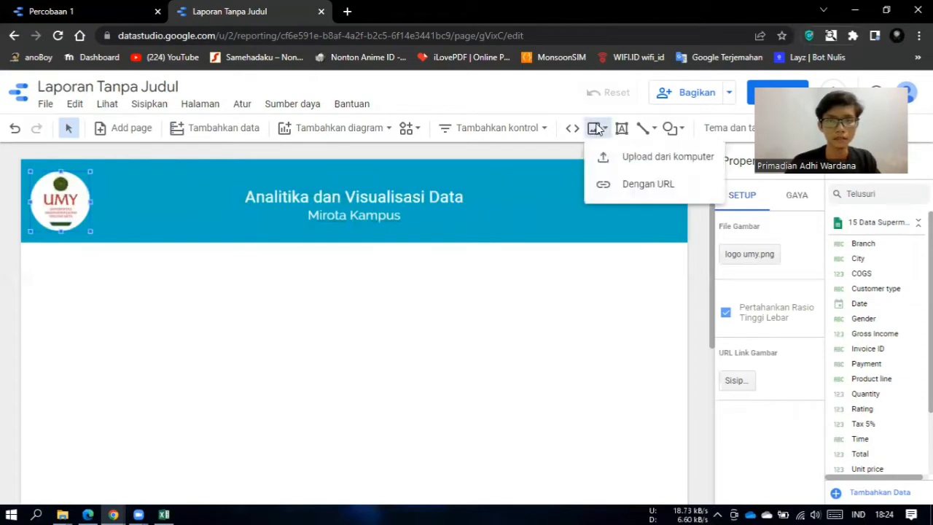
left_click(621, 158)
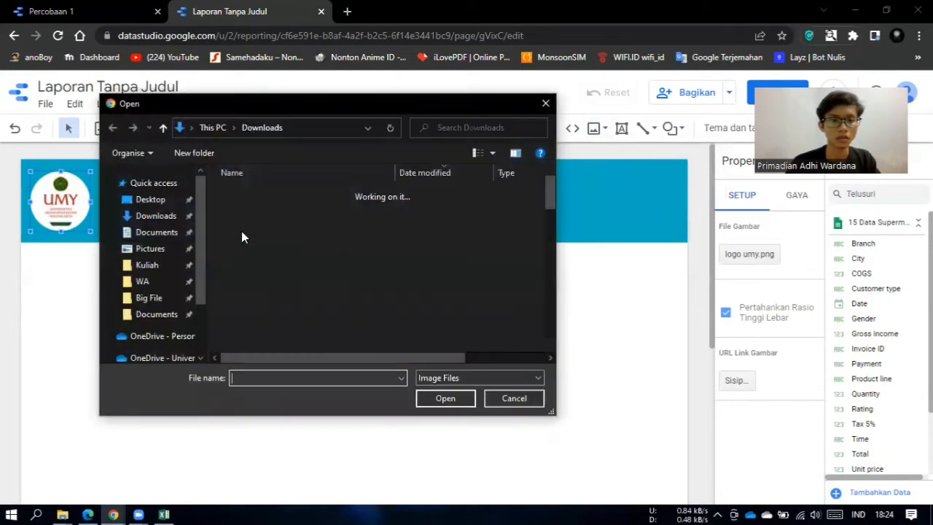
left_click(268, 228)
left_click(456, 341)
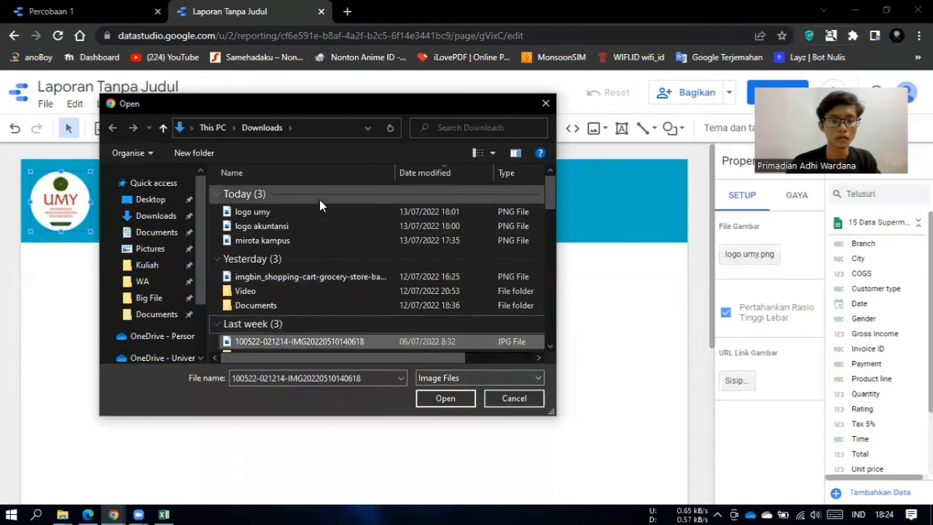
left_click(314, 227)
left_click(445, 398)
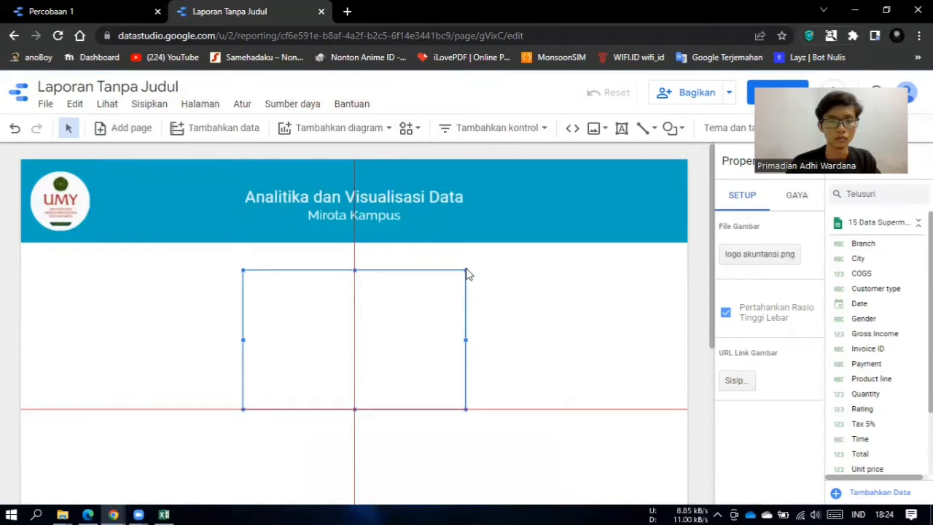
left_click_drag(379, 271, 166, 175)
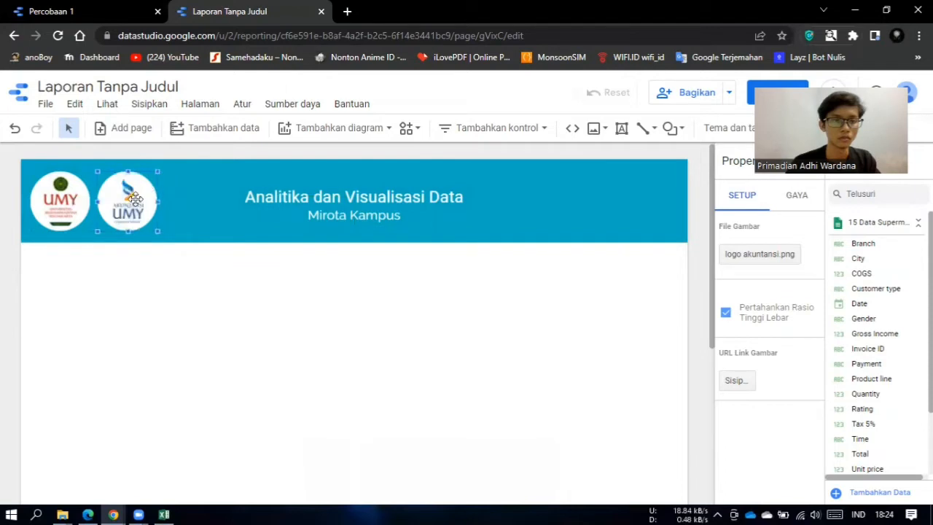
mouse_move(136, 203)
left_mouse_down()
mouse_move(173, 173)
mouse_move(142, 201)
left_mouse_up()
left_click(150, 295)
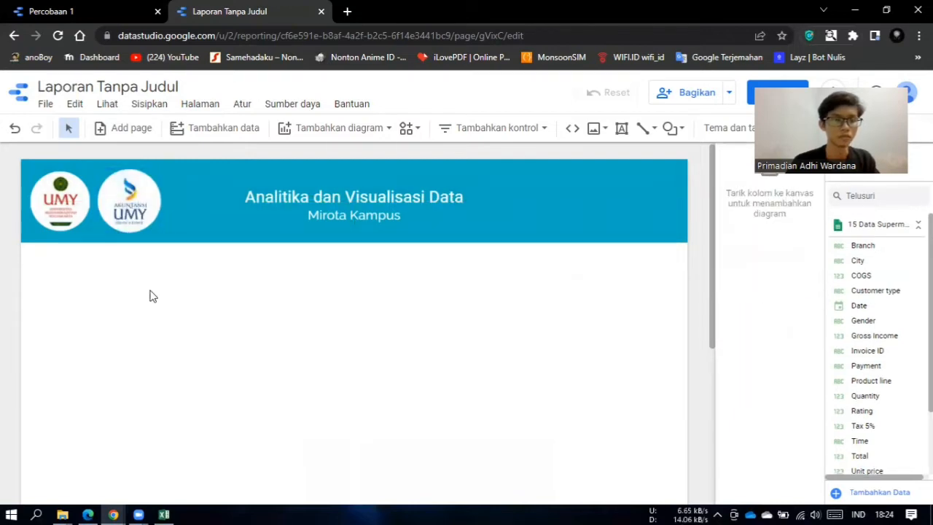
Upload the image mirota kampus and place it at the right end of the banner, vertically centered.
left_click(595, 128)
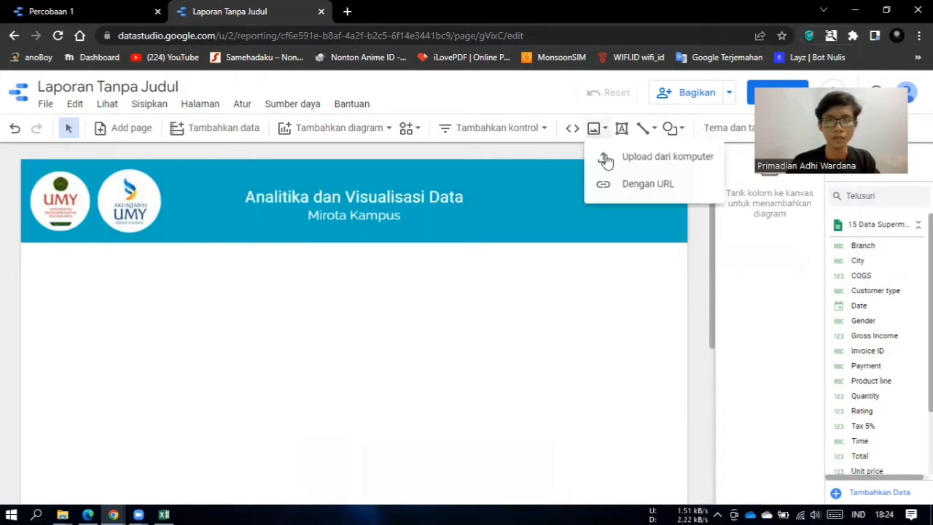
left_click(605, 156)
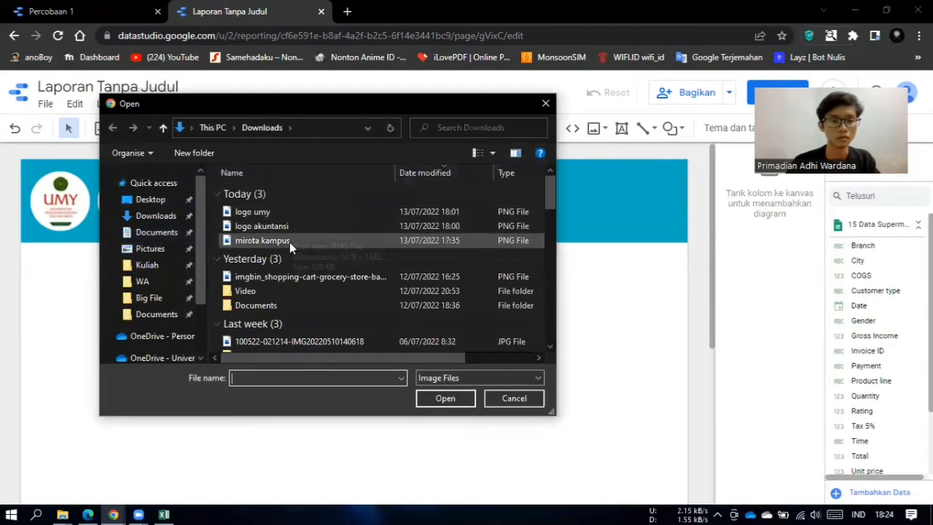
left_click(290, 242)
left_click(425, 400)
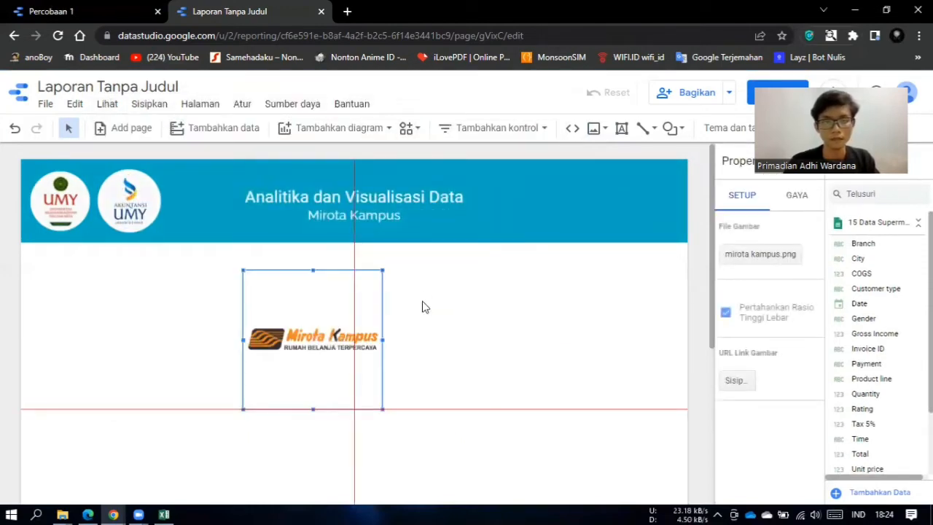
left_click_drag(312, 343, 606, 208)
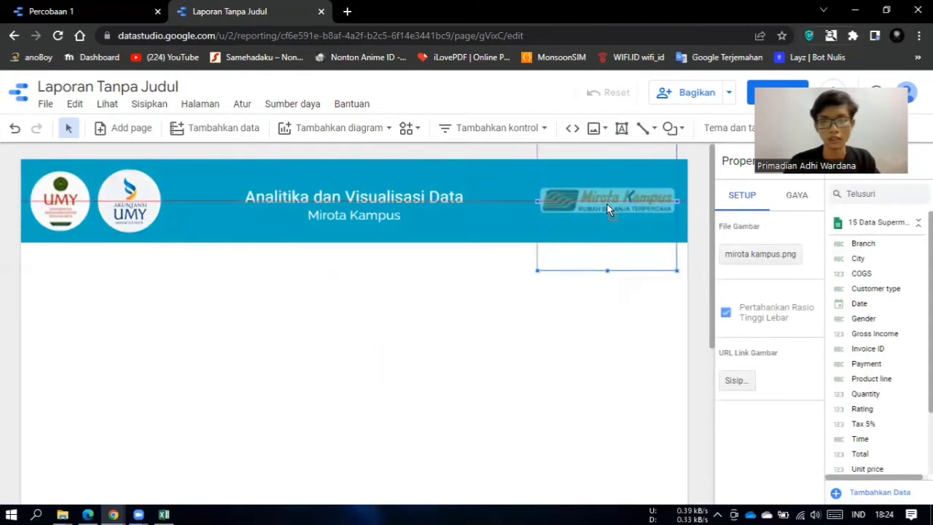
left_click(316, 302)
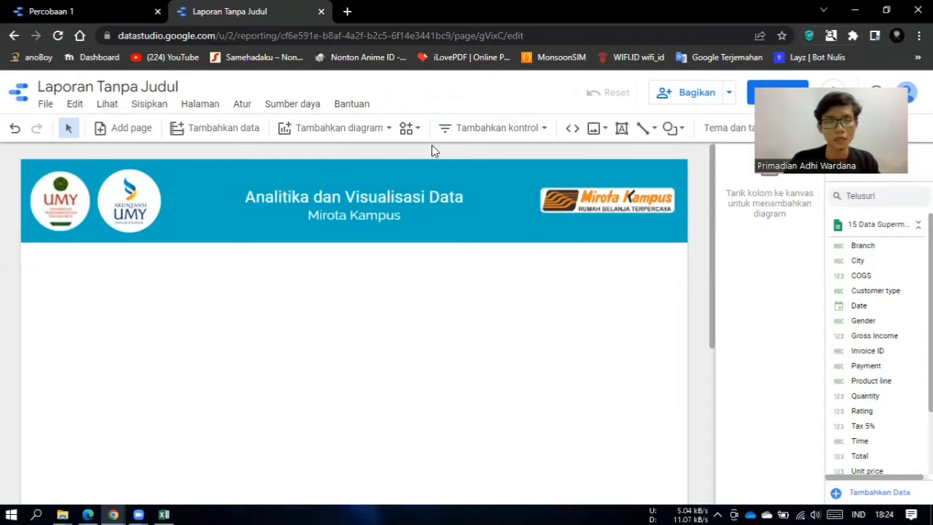
Add a scorecard below the banner at the page's left edge and shrink its frame to fit the content.
left_click(345, 130)
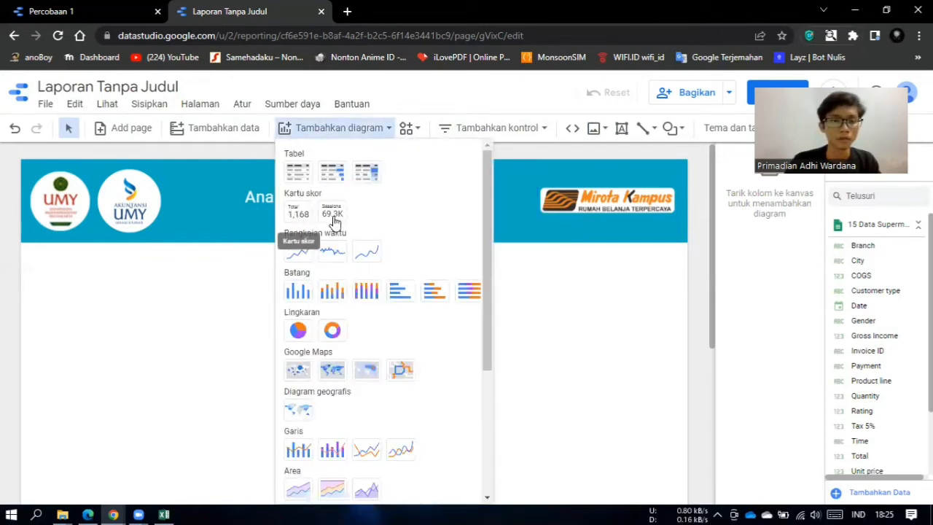
left_click(293, 216)
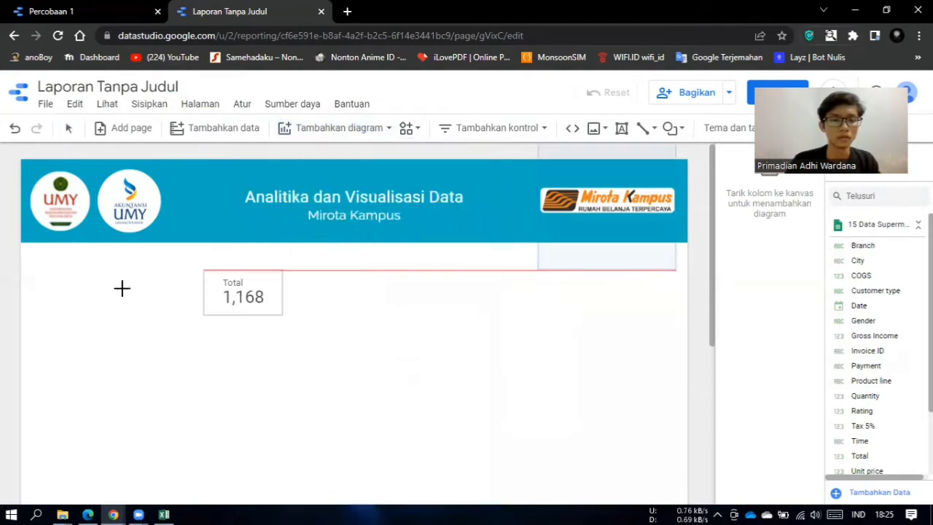
left_click(32, 261)
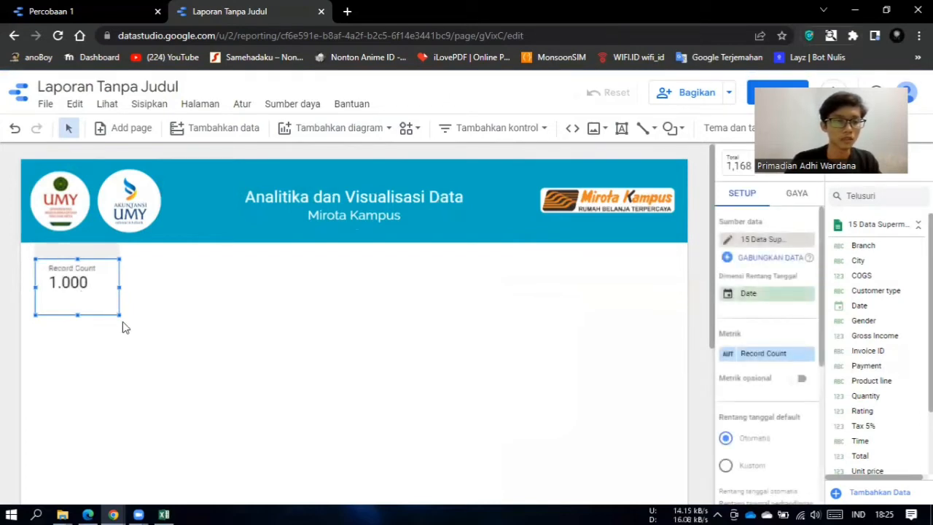
left_click_drag(121, 316, 104, 300)
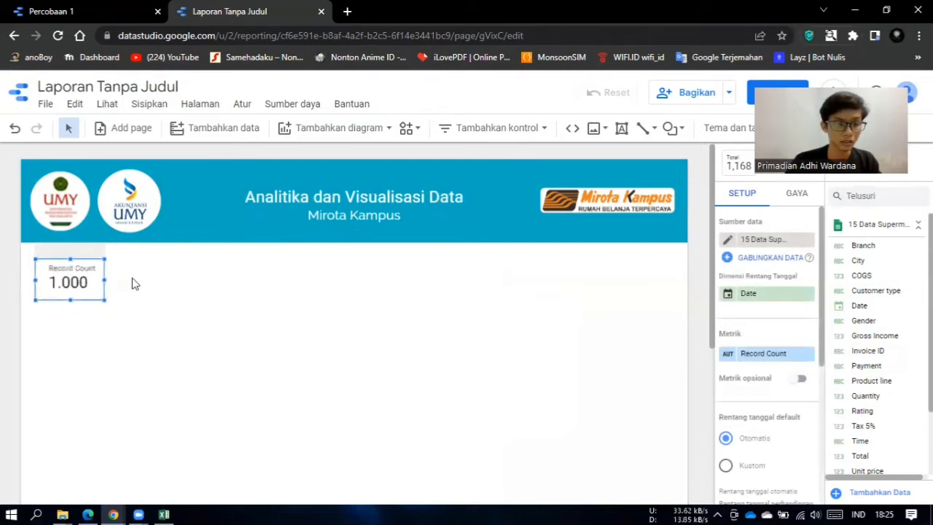
left_click(131, 277)
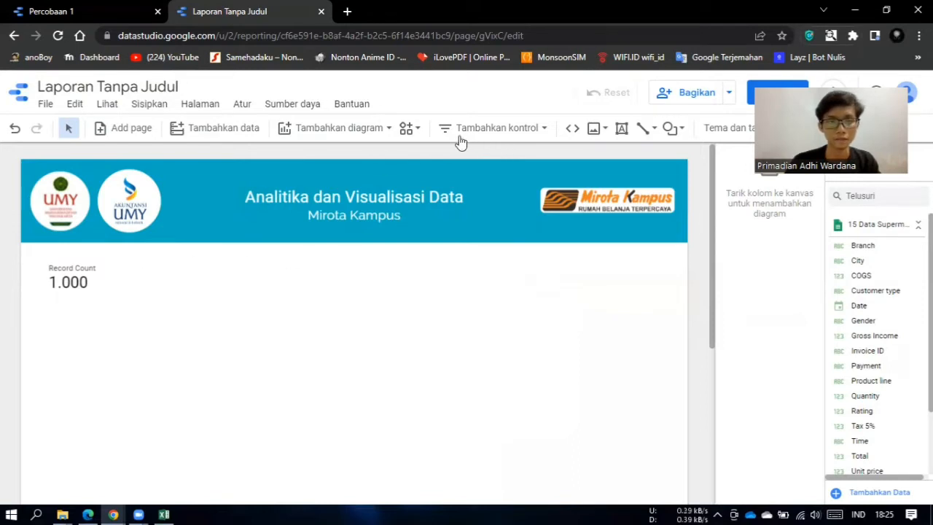
Add a date range control to the right of the Record Count scorecard.
left_click(487, 135)
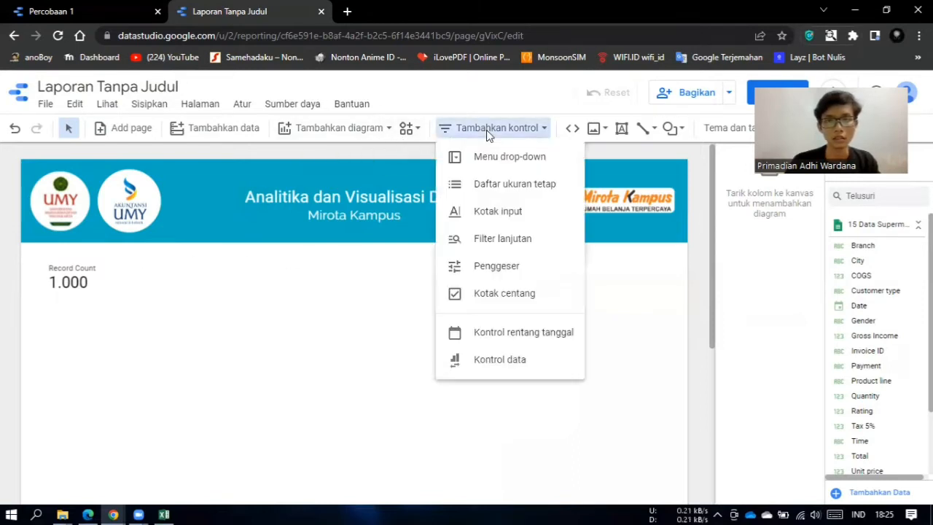
left_click(508, 330)
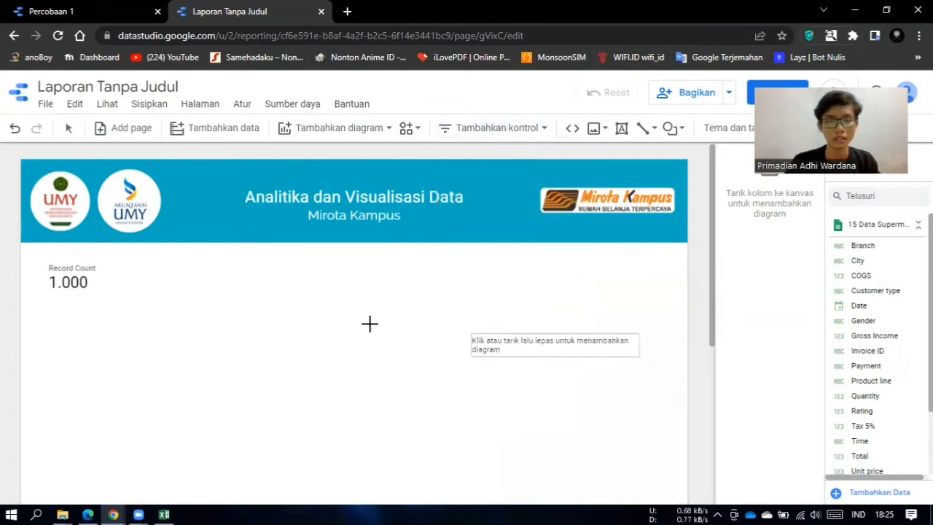
left_click(135, 268)
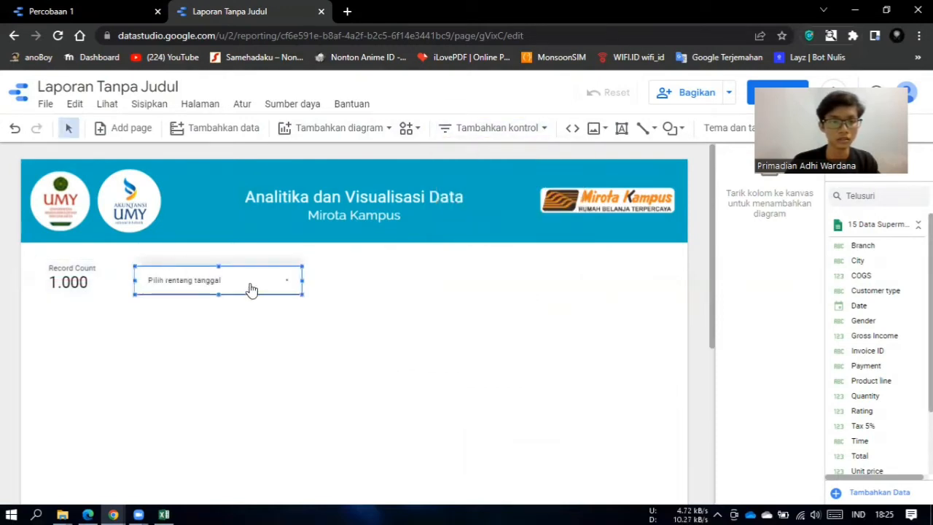
Choose 1 January 2019 as the start date of the date range control.
left_click(290, 291)
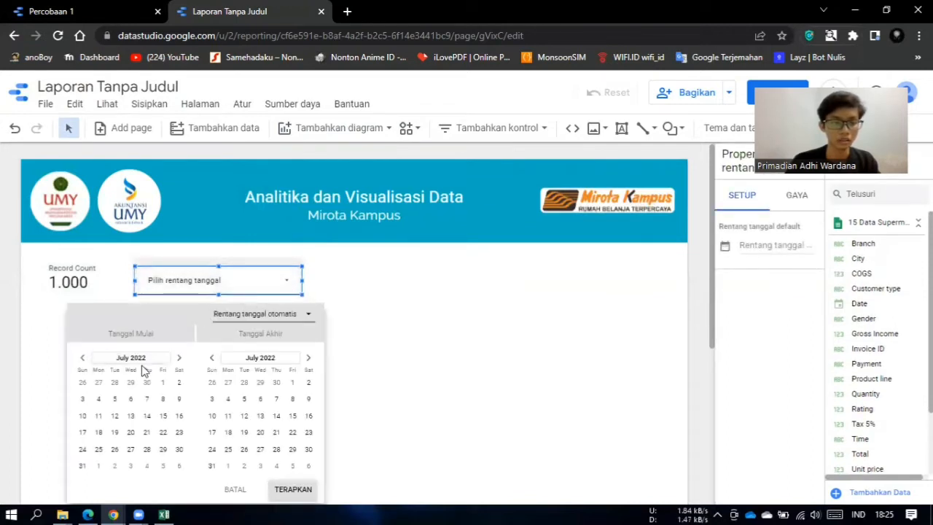
left_click(144, 358)
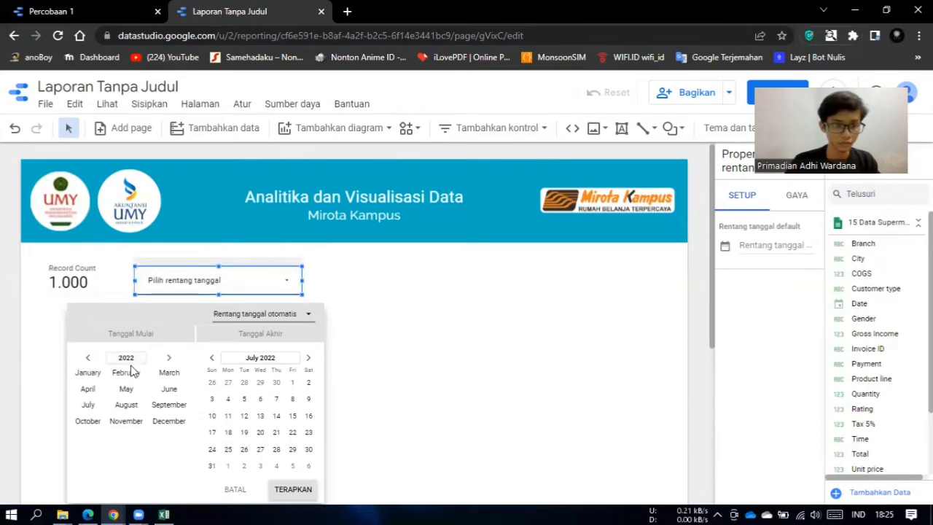
left_click(126, 358)
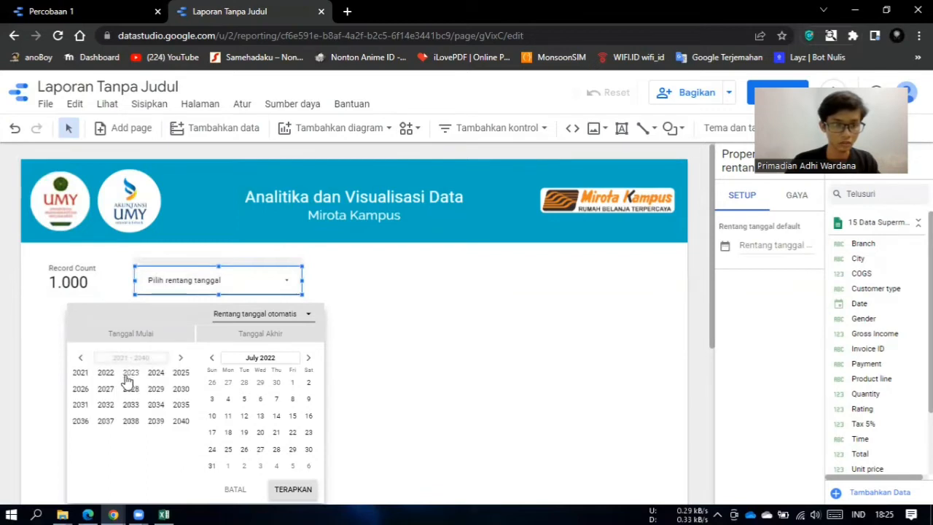
left_click(80, 357)
left_click(153, 421)
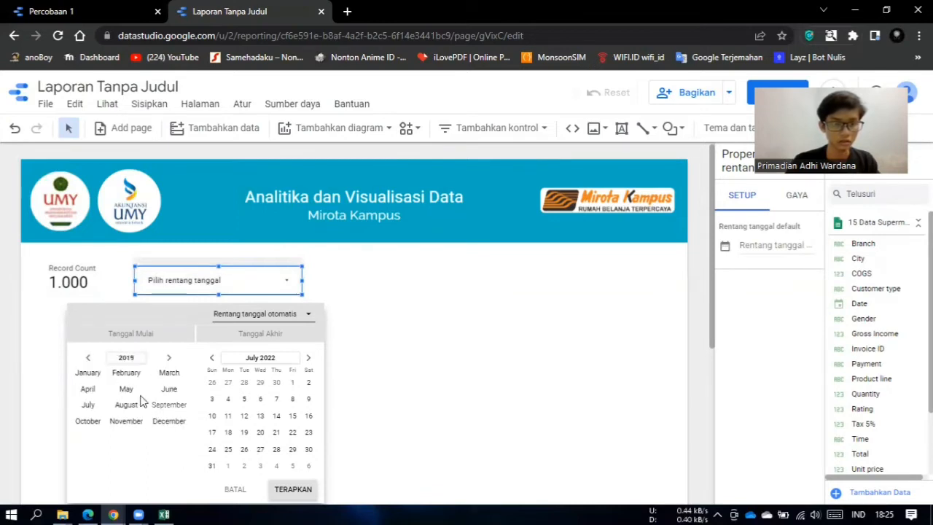
left_click(108, 377)
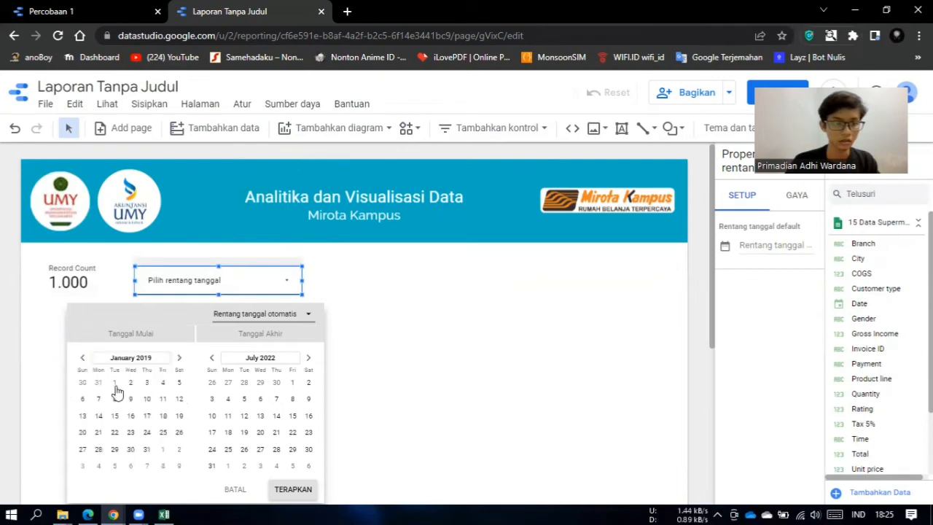
left_click(115, 383)
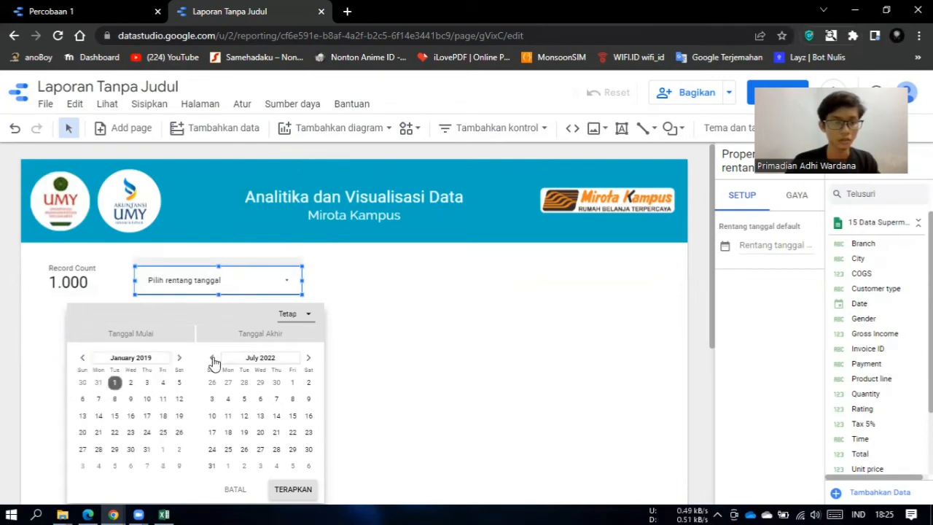
Choose 31 March 2019 as the end date of the date range control.
left_click(252, 359)
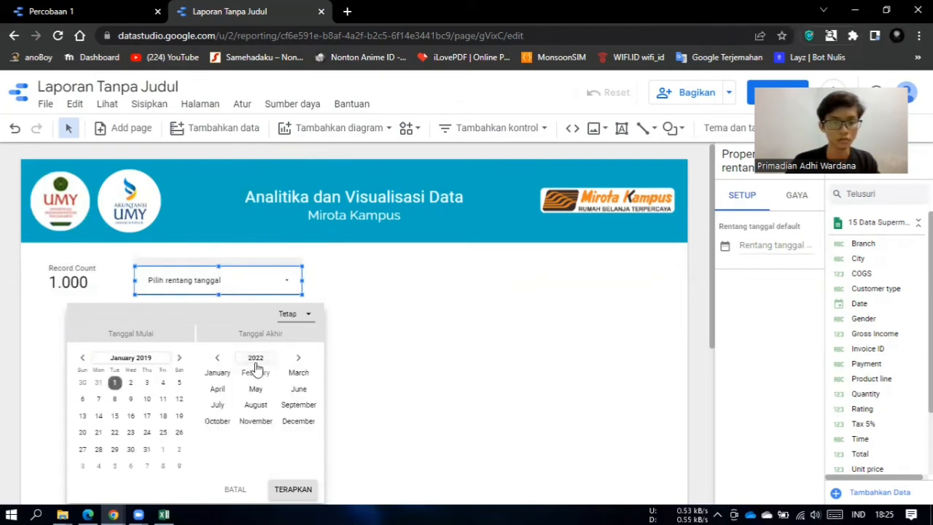
left_click(256, 358)
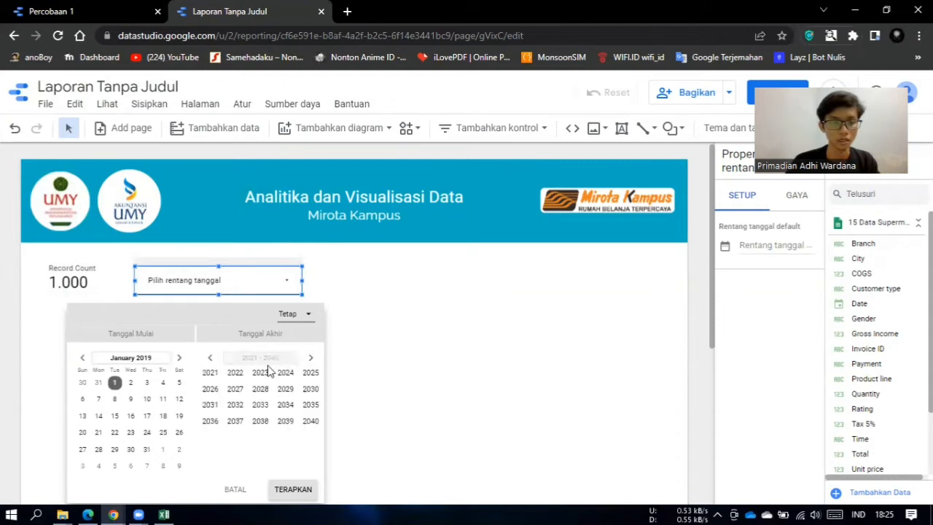
left_click(210, 360)
left_click(285, 421)
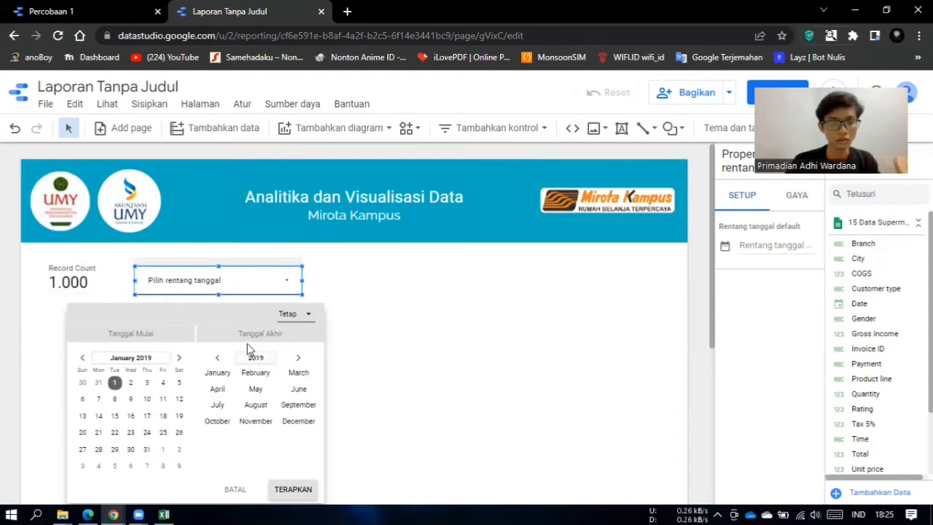
left_click(298, 373)
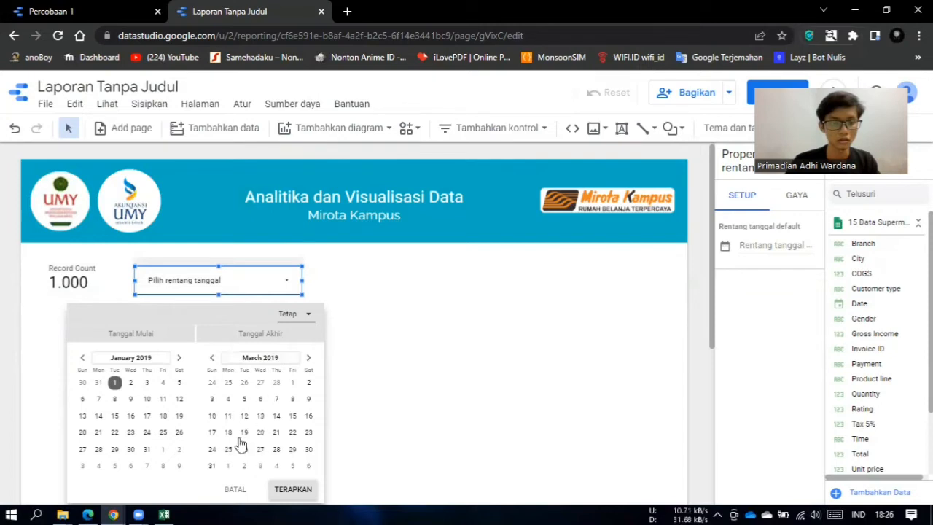
left_click(212, 466)
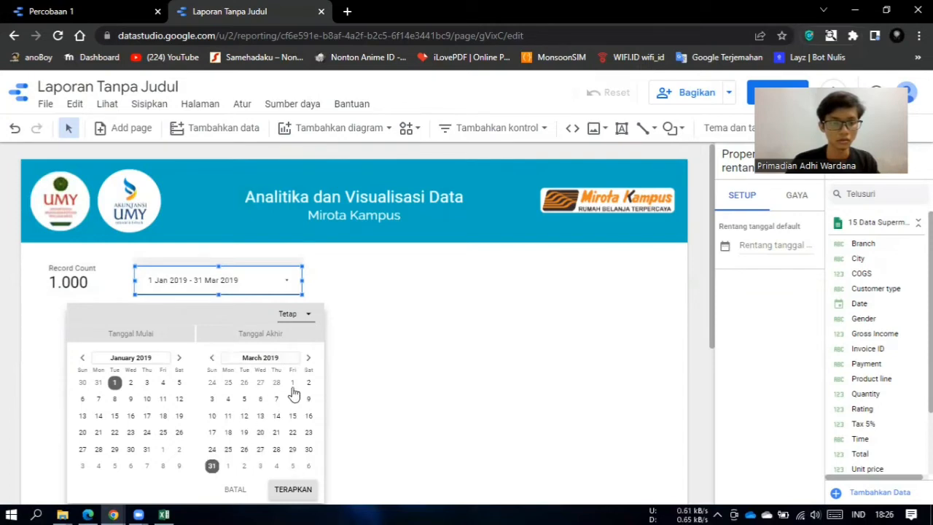
Close the date picker and narrow the date range control so its frame fits the displayed dates.
left_click(333, 273)
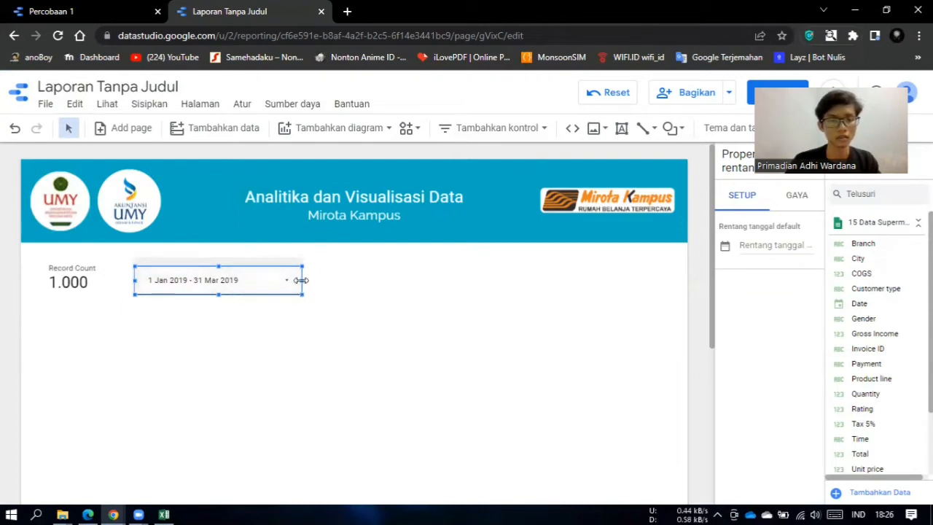
left_click_drag(301, 280, 278, 289)
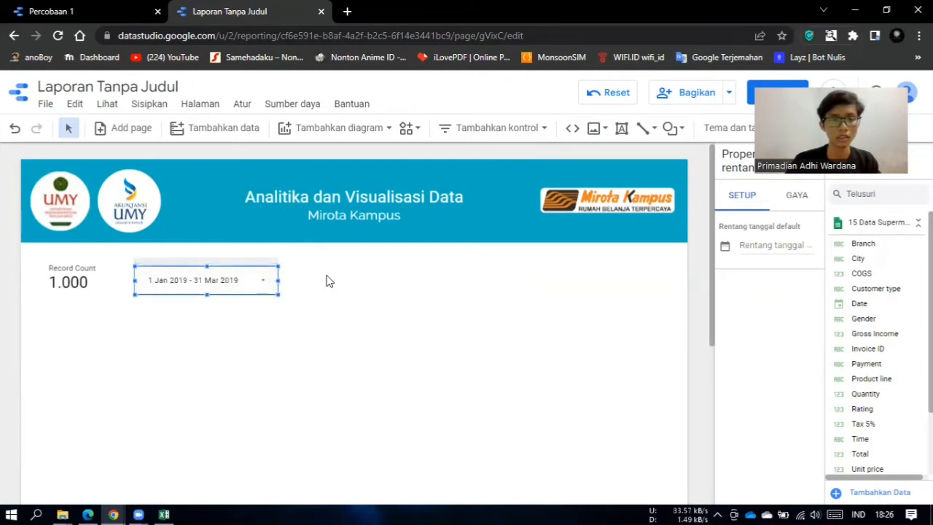
left_click(338, 275)
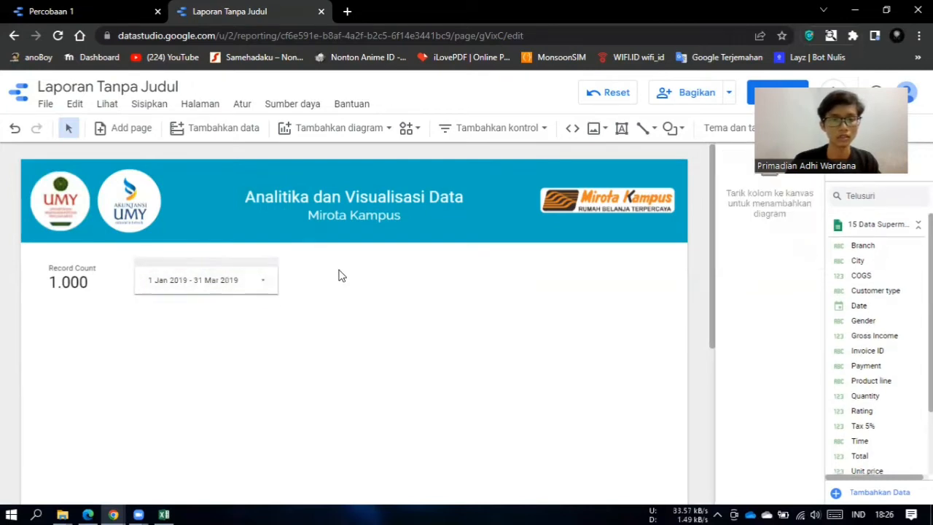
Add a drop-down list control to the right of the date range control and narrow its frame.
left_click(509, 135)
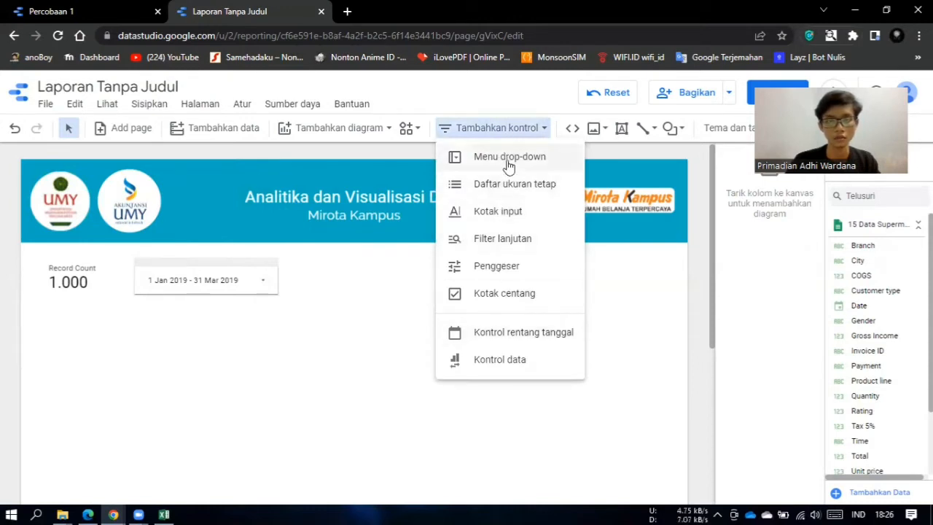
left_click(508, 161)
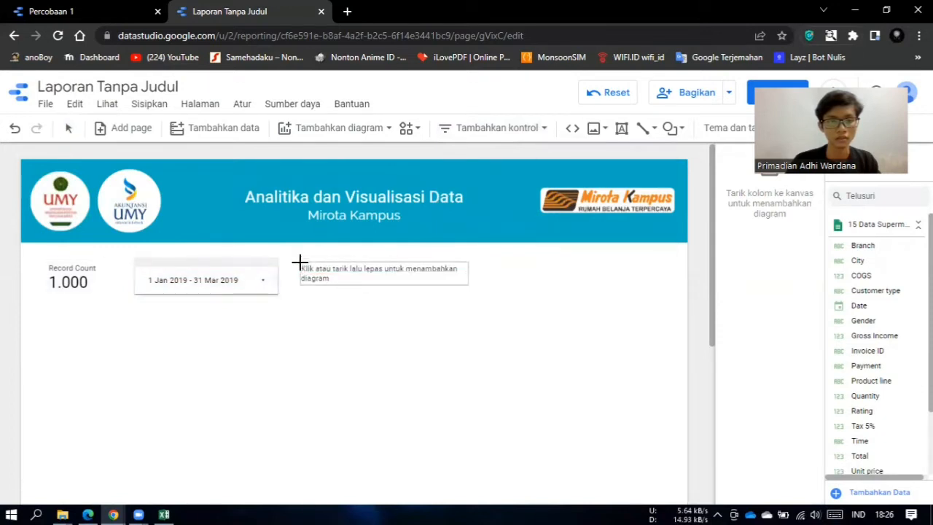
left_click(300, 261)
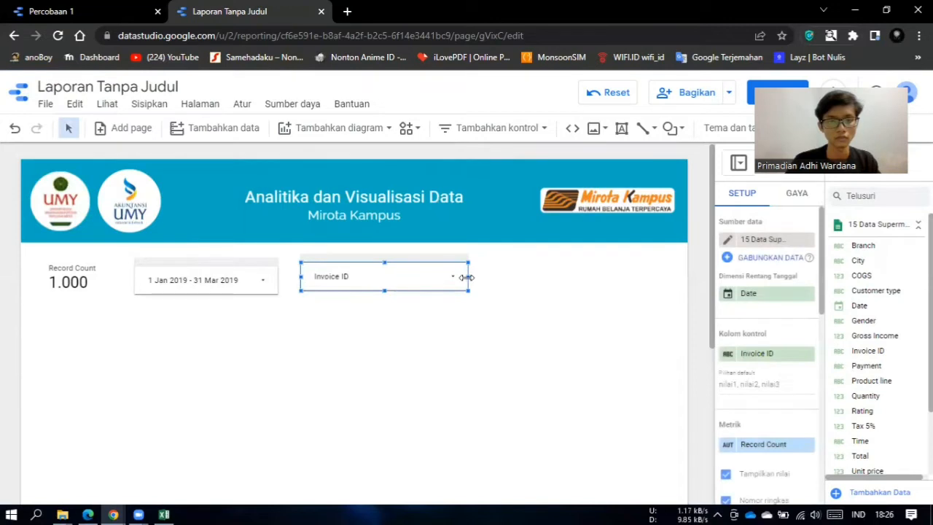
left_click_drag(466, 277, 397, 293)
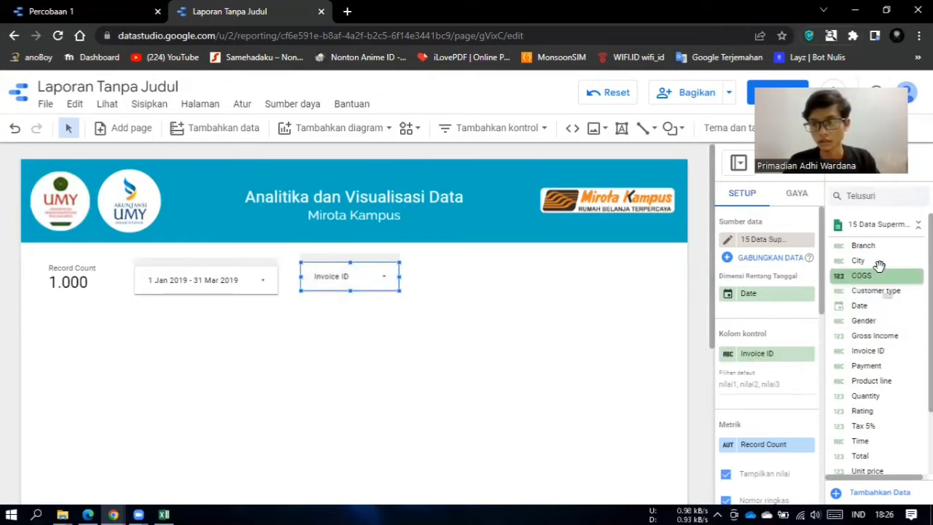
Set the drop-down's control field to City, narrow it further and check its list of cities.
left_click_drag(887, 260, 770, 355)
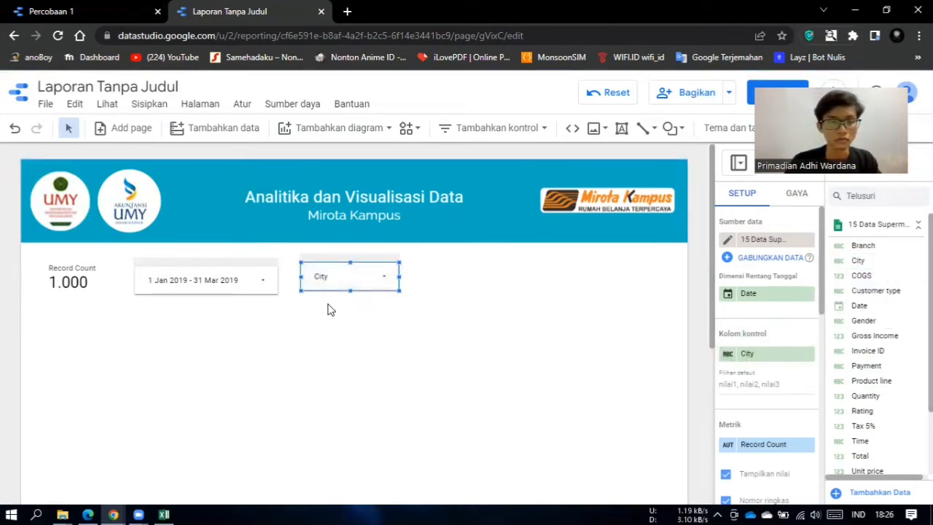
left_click_drag(398, 276, 376, 279)
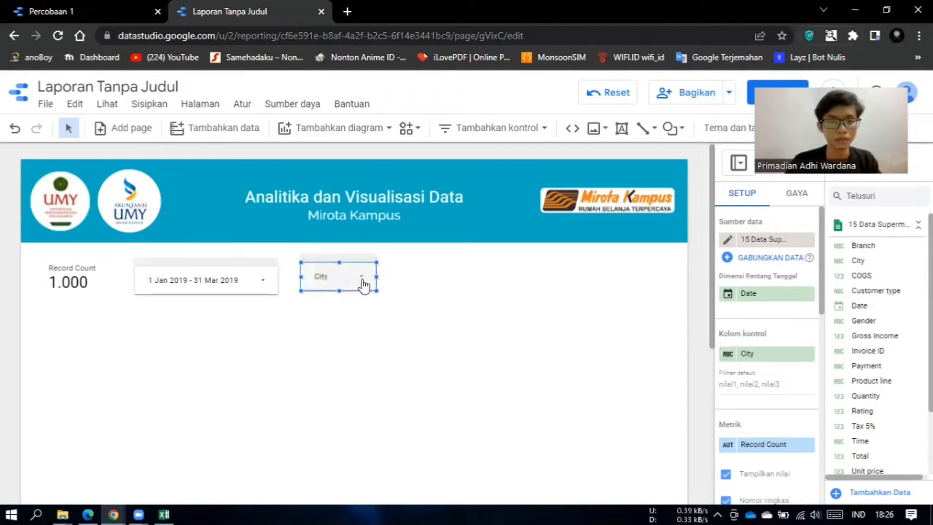
left_click(362, 283)
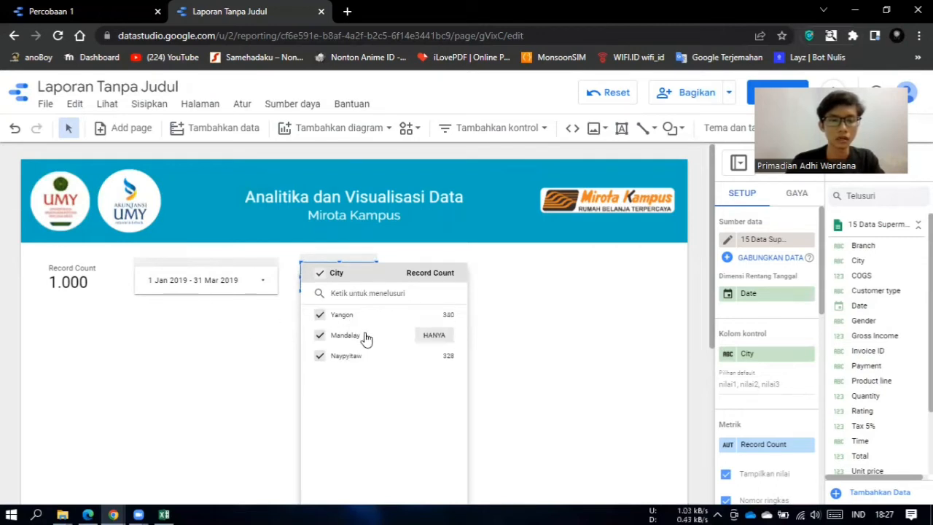
left_click(478, 334)
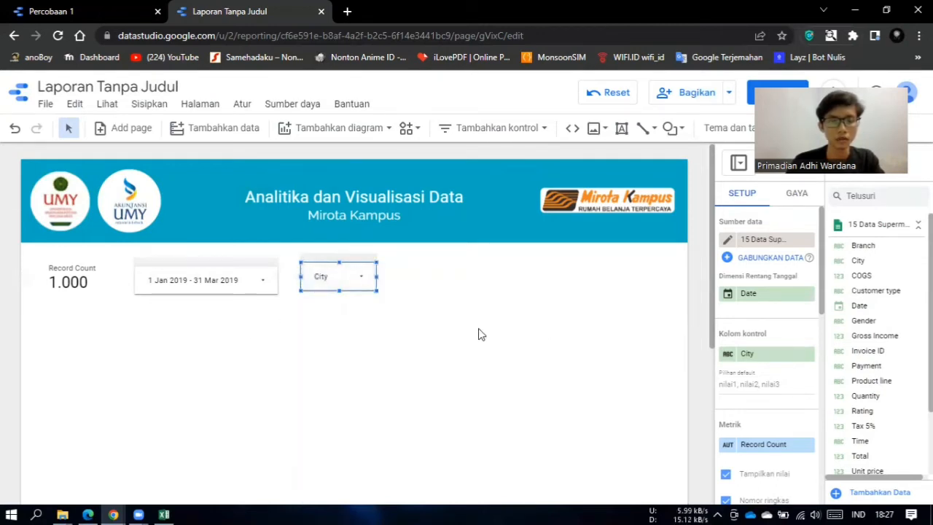
Add an input box control to the right of the City drop-down and move the drop-down closer to the date range control.
left_click(506, 127)
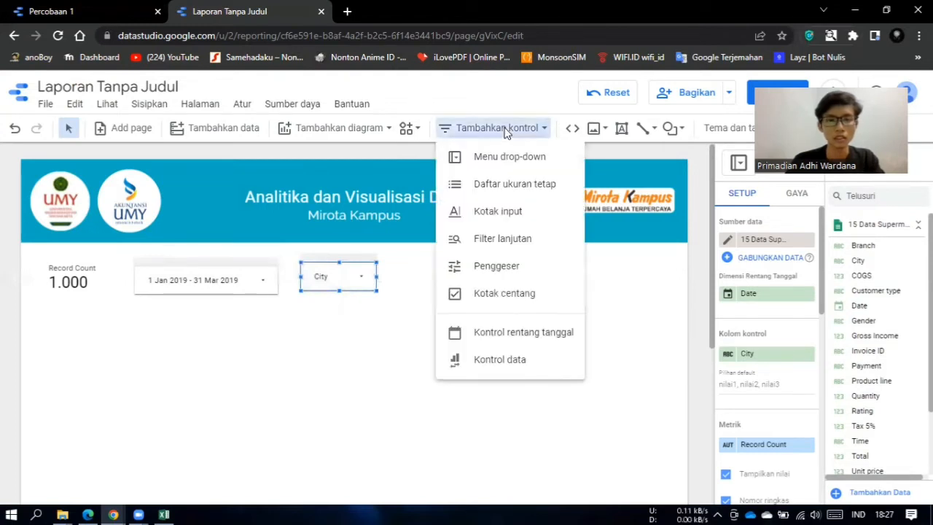
left_click(500, 213)
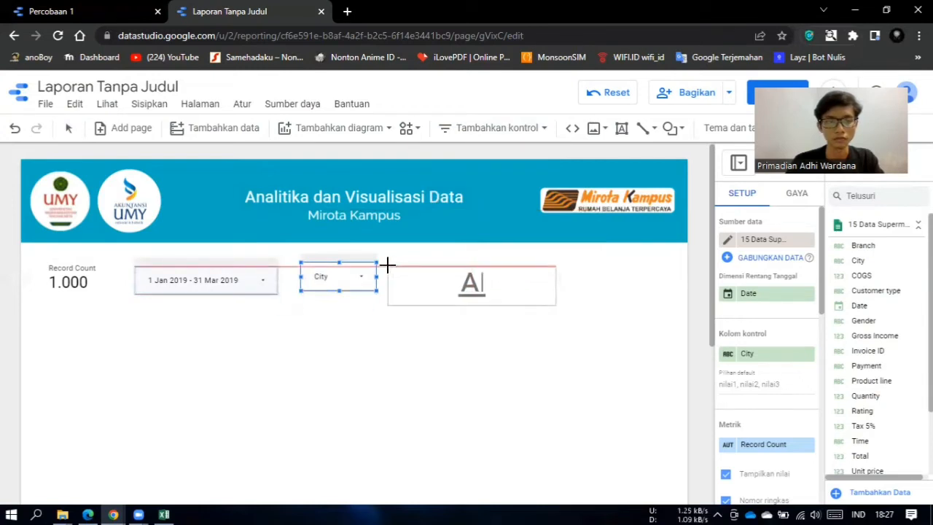
left_click(387, 265)
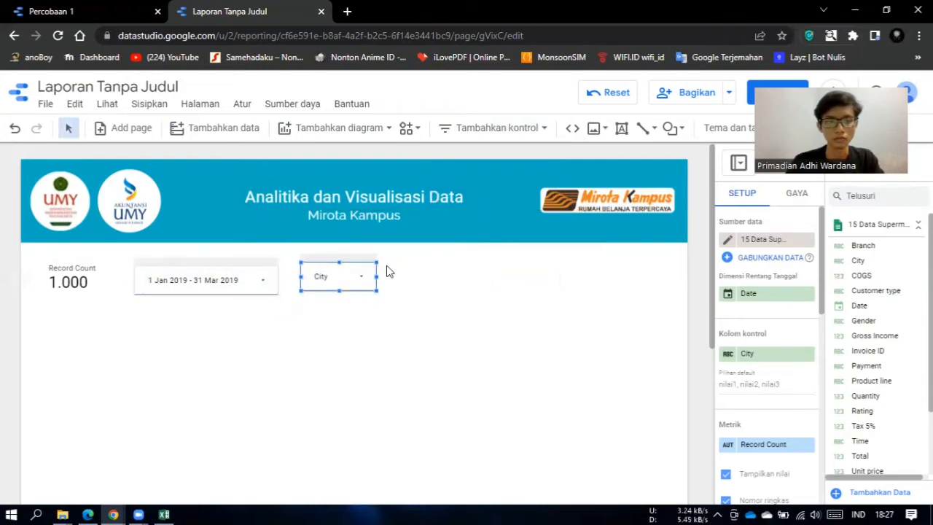
left_click(317, 261)
left_click_drag(316, 262, 313, 264)
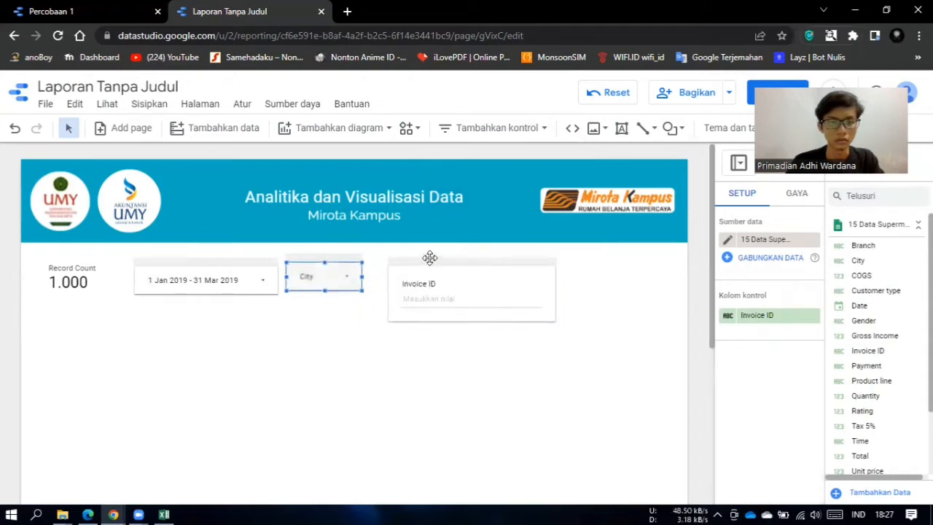
Move the Invoice ID input box closer to the City drop-down and narrow it to leave room beside it.
left_click_drag(406, 257, 414, 261)
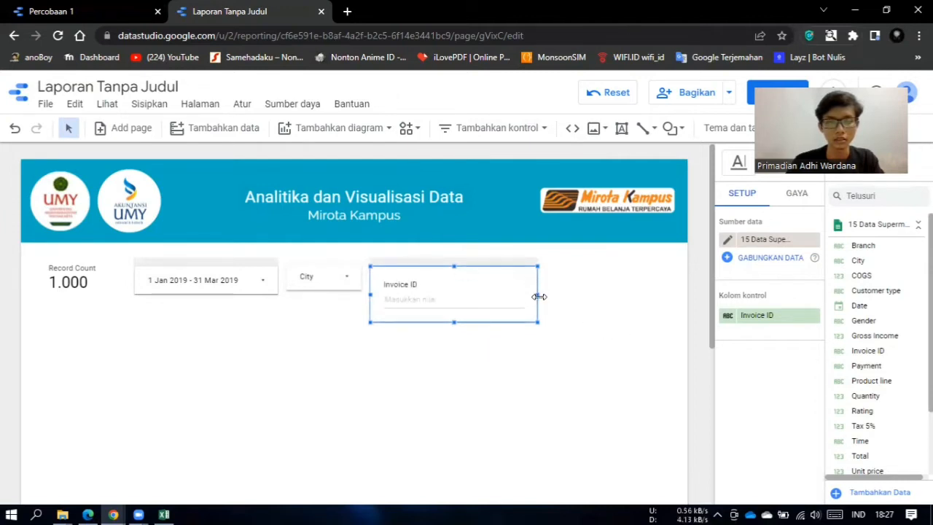
left_click_drag(537, 296, 509, 294)
left_click(459, 263)
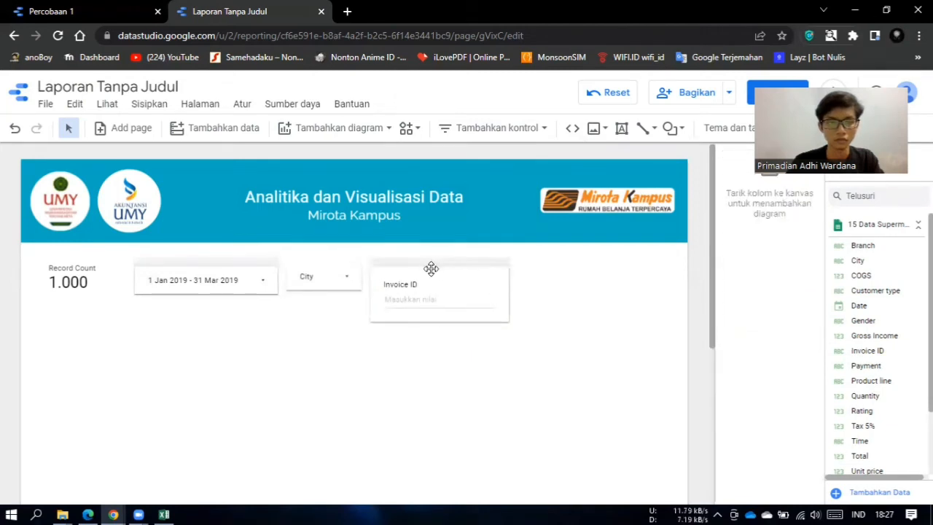
left_click(432, 268)
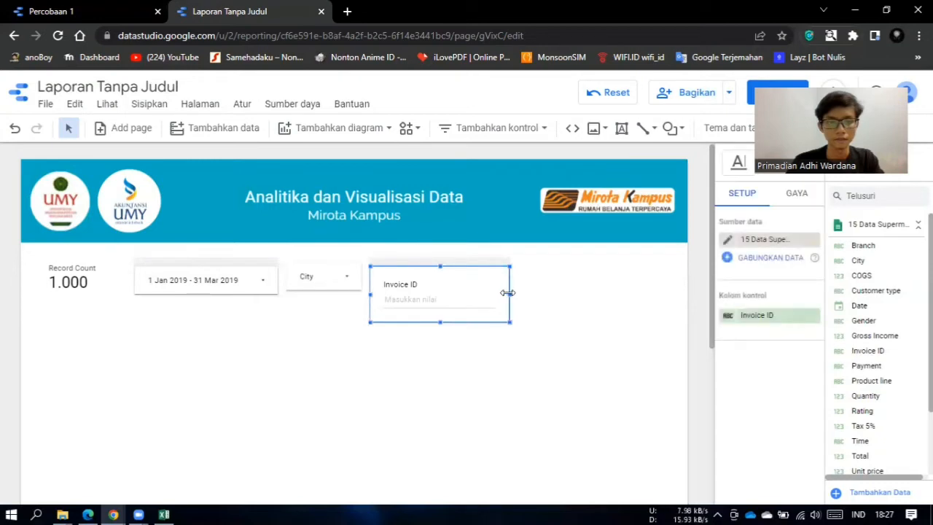
left_click_drag(503, 292, 493, 295)
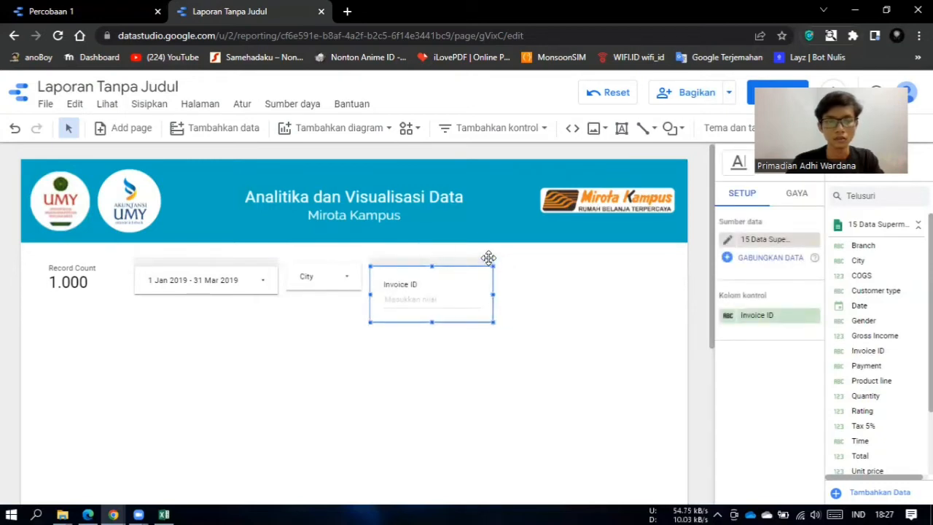
Add a slider control to the right of the Invoice ID input box and set its control field to Quantity.
left_click(493, 129)
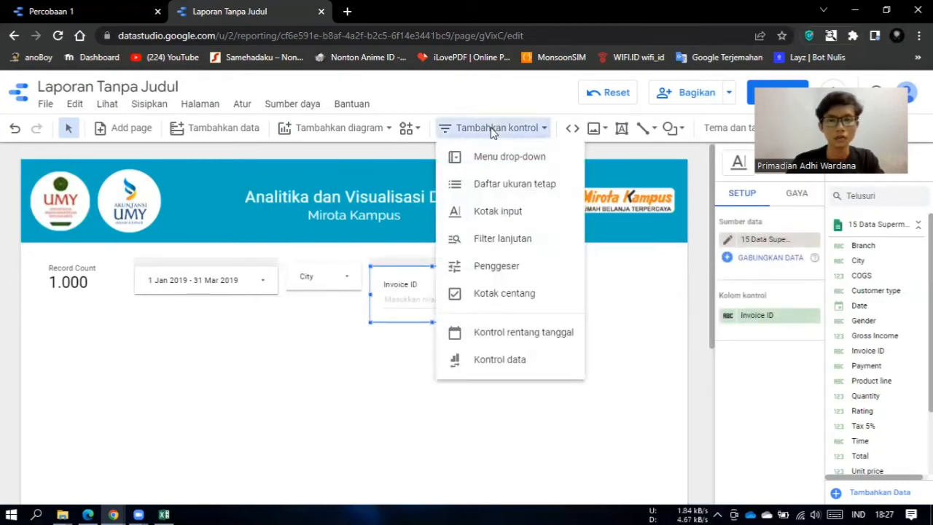
left_click(506, 267)
left_click(500, 264)
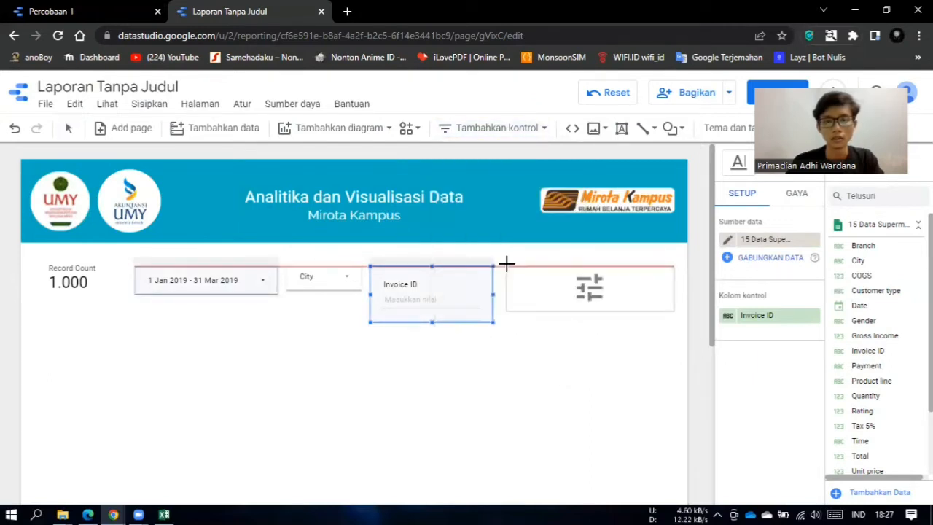
left_click(500, 265)
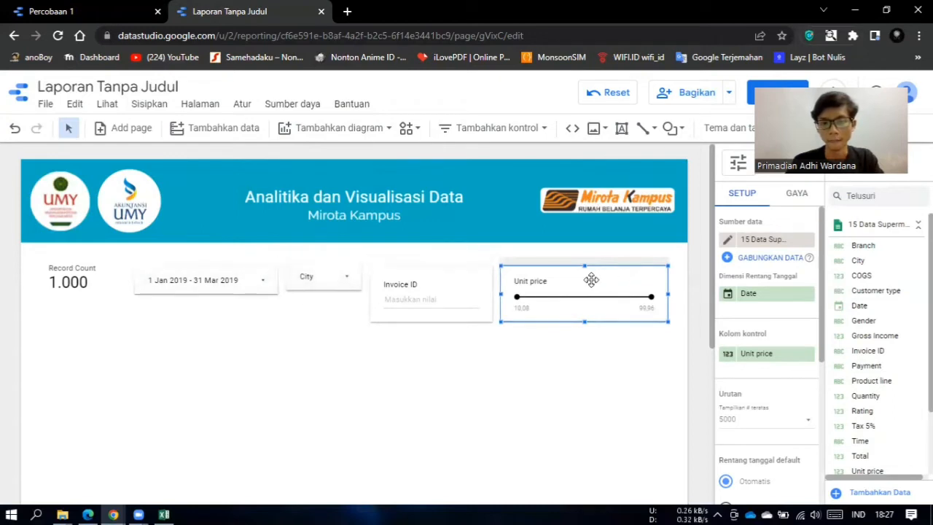
left_click(500, 127)
left_click(644, 366)
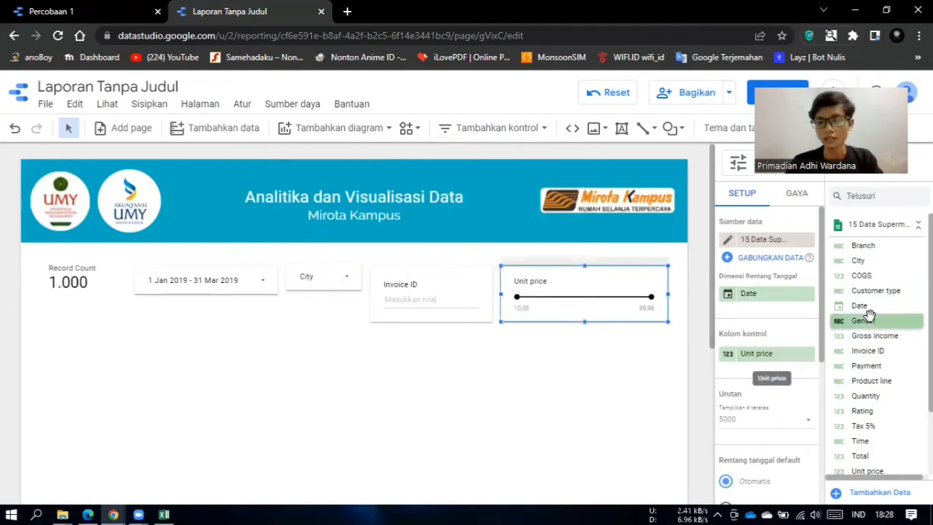
left_click_drag(874, 397, 763, 365)
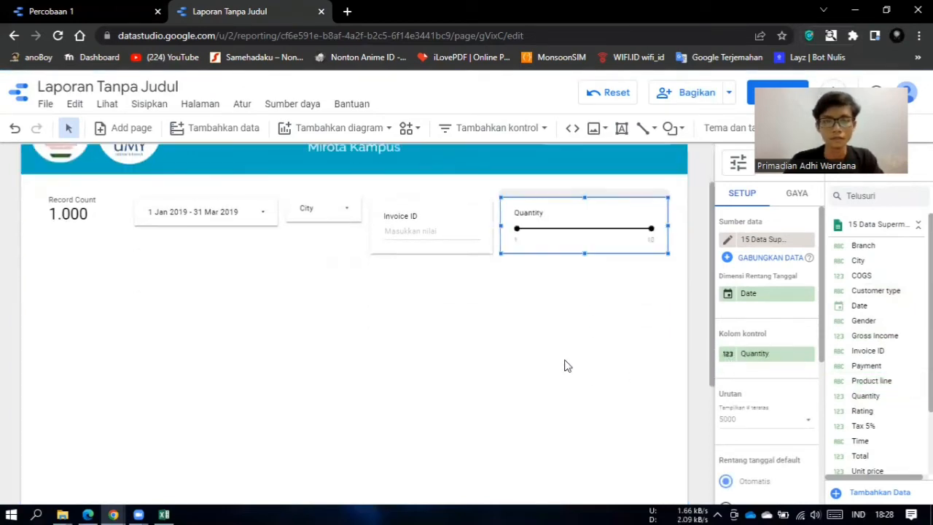
Set the label text colour of the Record Count scorecard to orange.
left_click(69, 272)
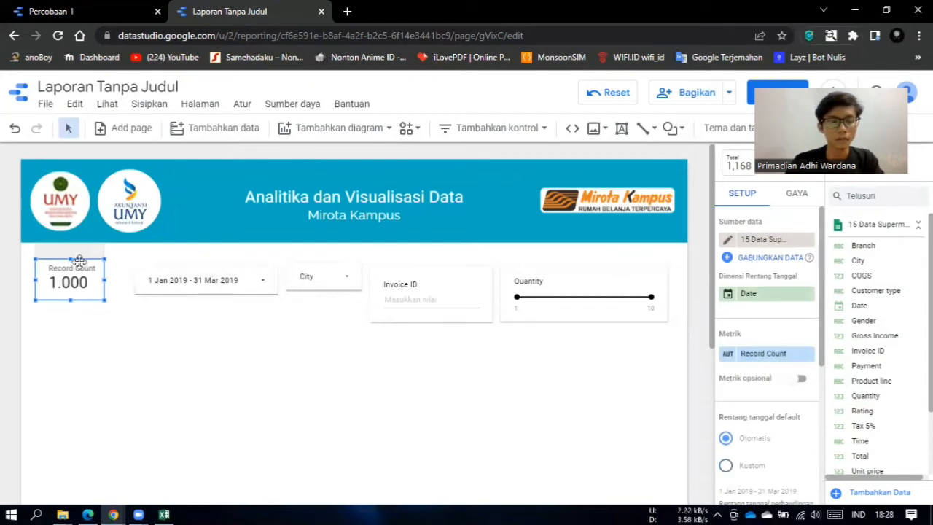
left_click(794, 199)
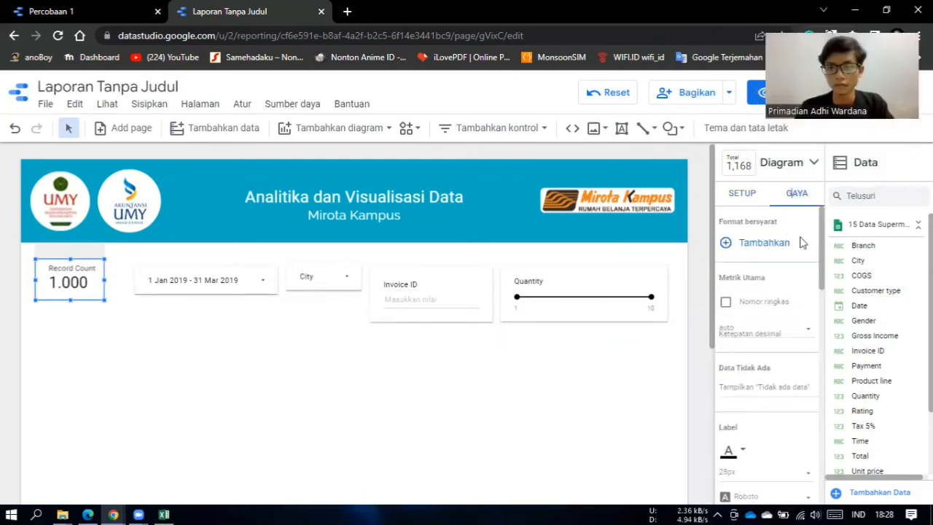
left_click(742, 452)
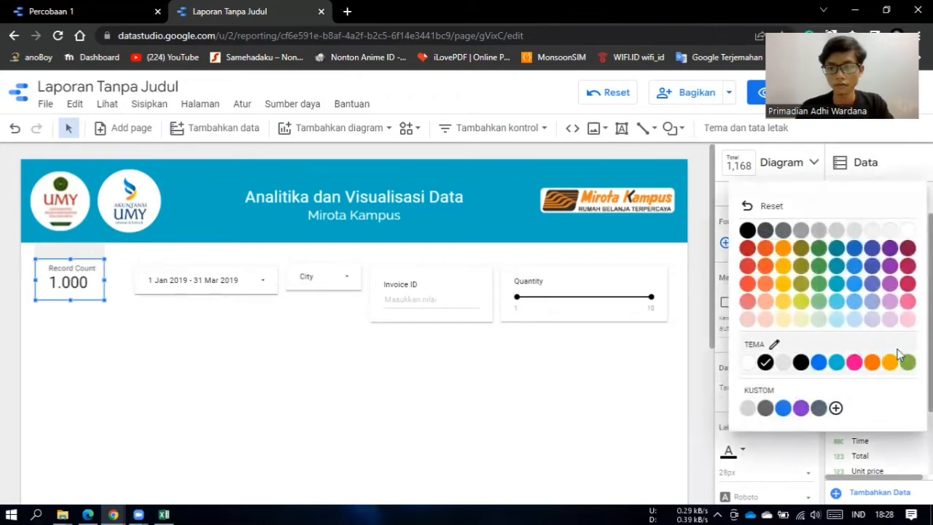
left_click(782, 255)
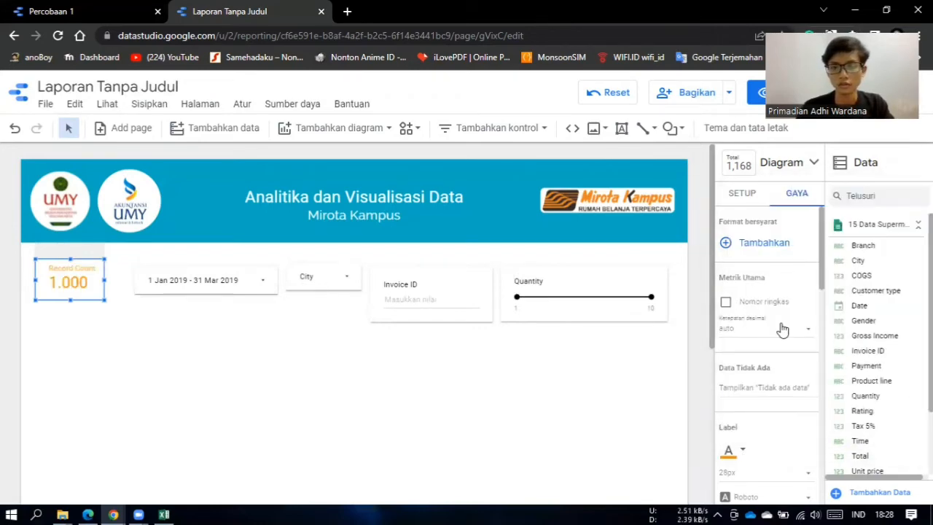
Fill the background of the Record Count scorecard with the theme's light orange.
scroll(773, 331, "down", 2)
scroll(762, 325, "down", 5)
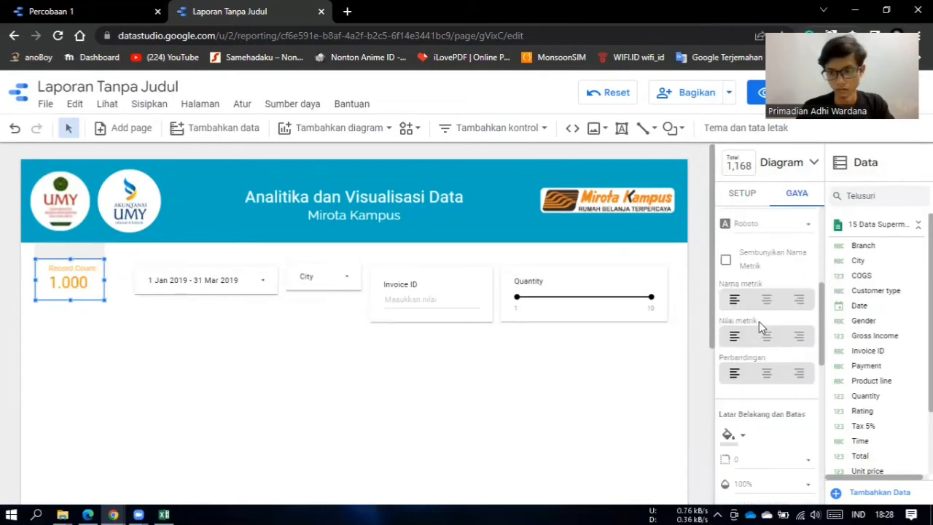
scroll(758, 267, "up", 2)
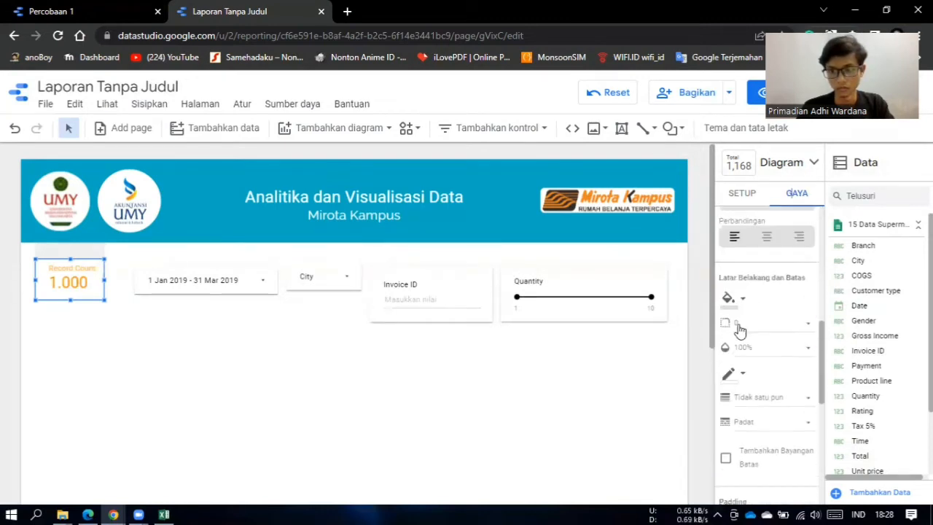
left_click(729, 298)
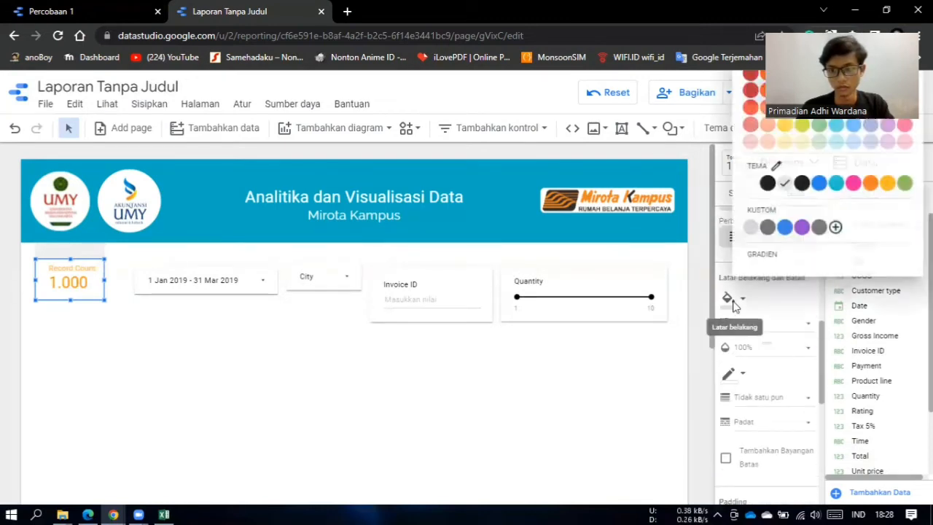
left_click(891, 185)
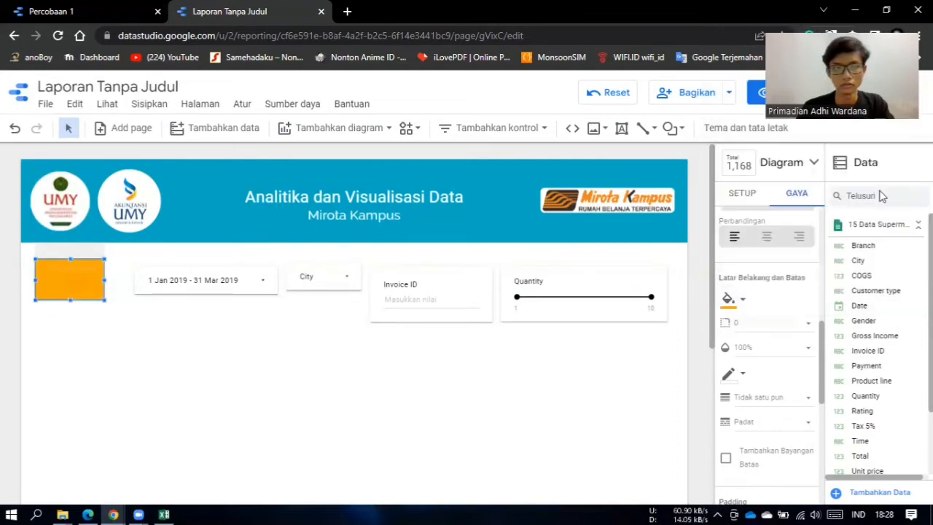
Set the label text colour of the Record Count scorecard to the theme's black.
scroll(777, 277, "up", 4)
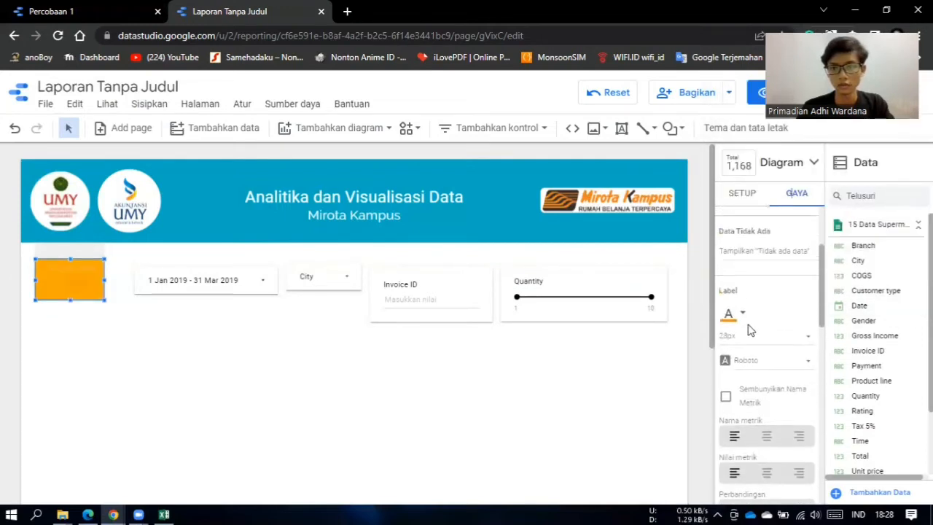
left_click(742, 315)
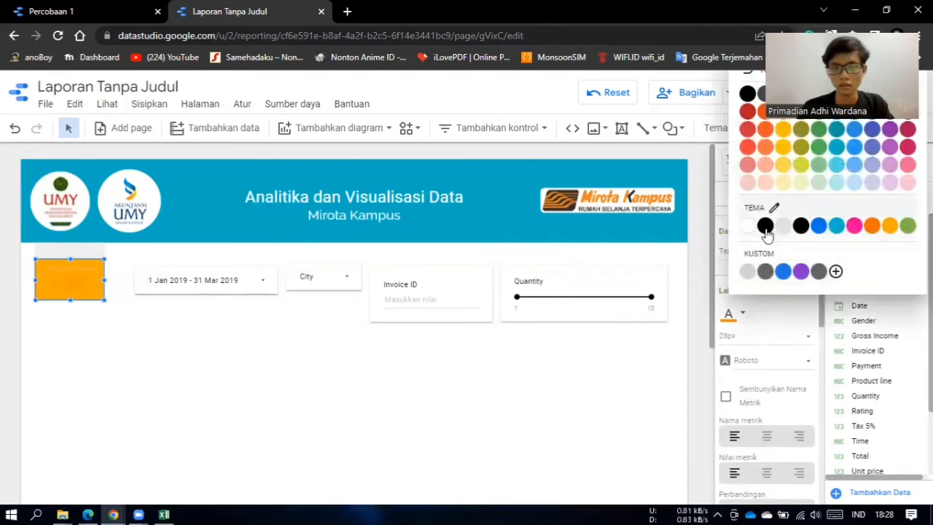
left_click(766, 228)
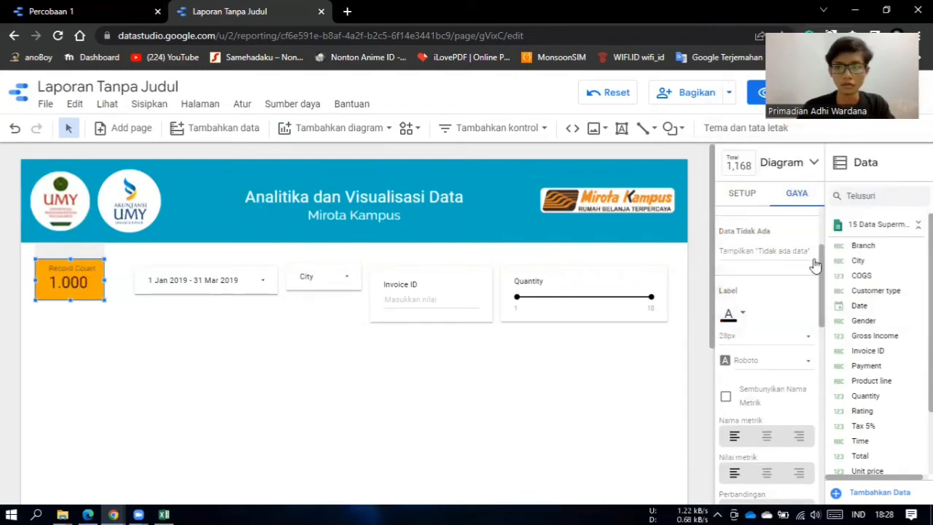
Fill the background of the date range control with the theme's teal.
scroll(824, 249, "up", 2)
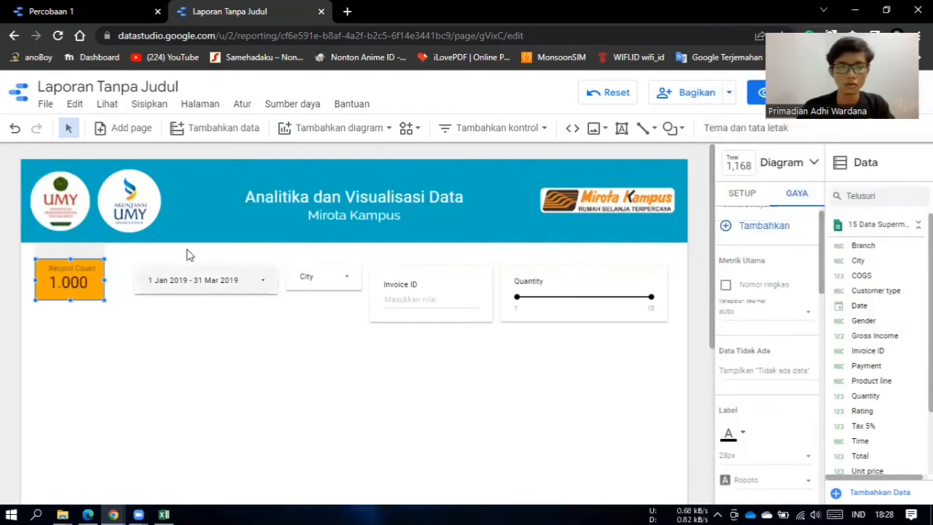
left_click(188, 281)
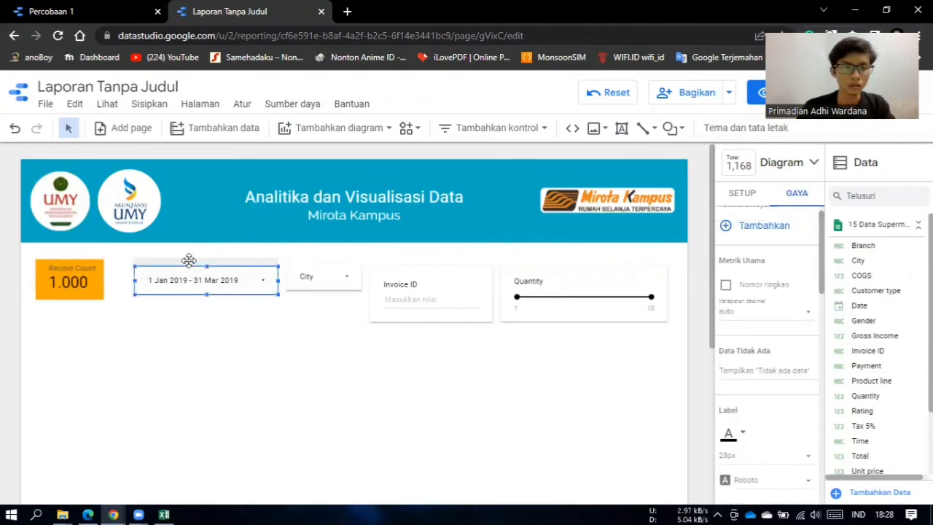
left_click(468, 129)
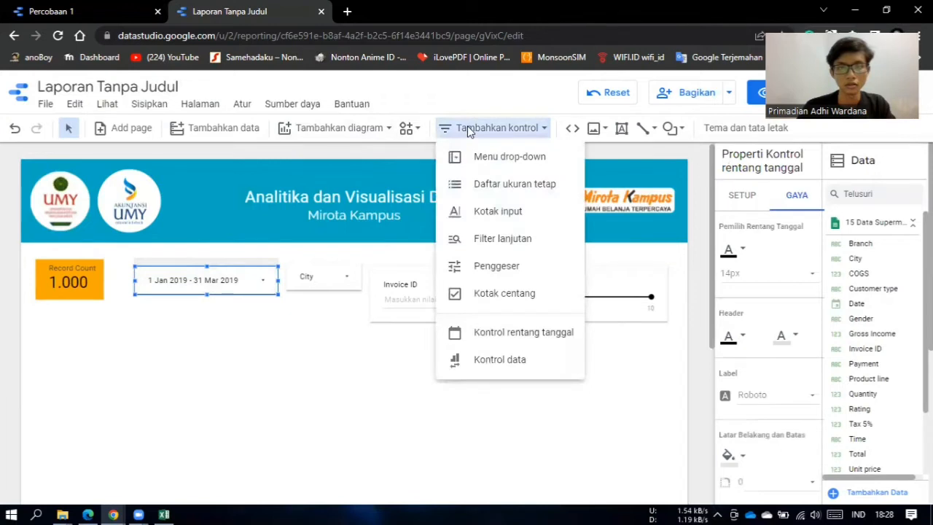
left_click(358, 129)
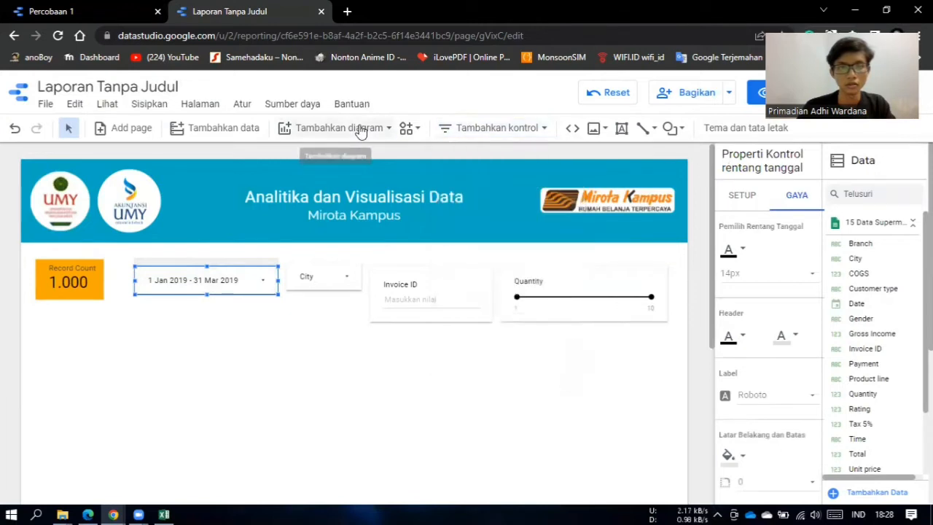
left_click(485, 132)
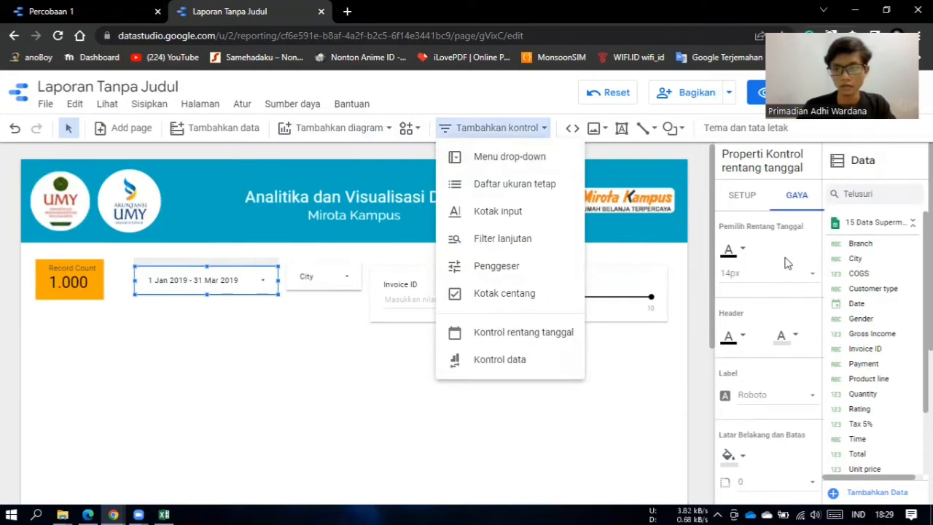
left_click(576, 401)
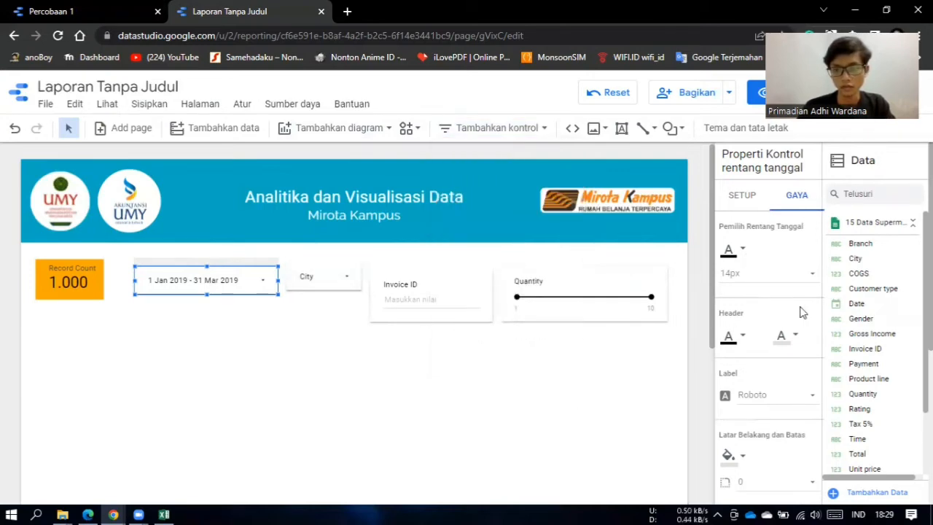
scroll(799, 309, "down", 5)
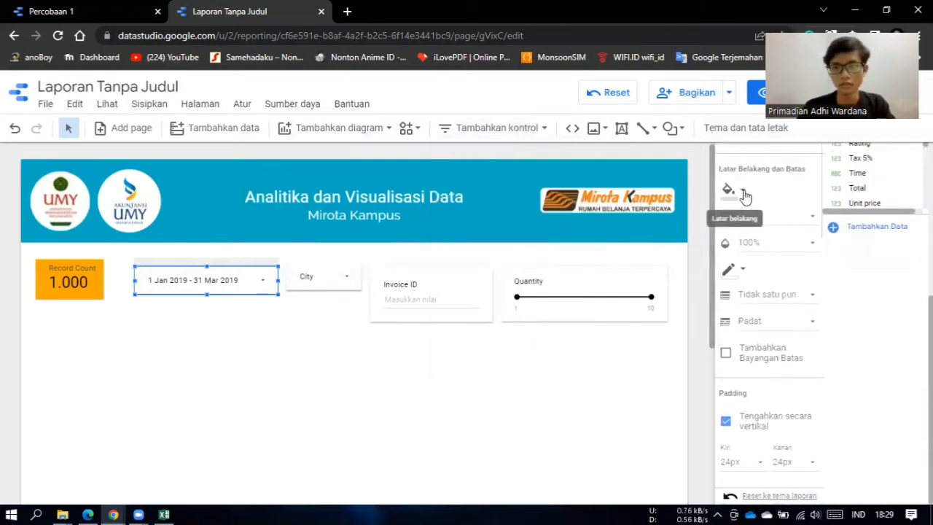
left_click(744, 193)
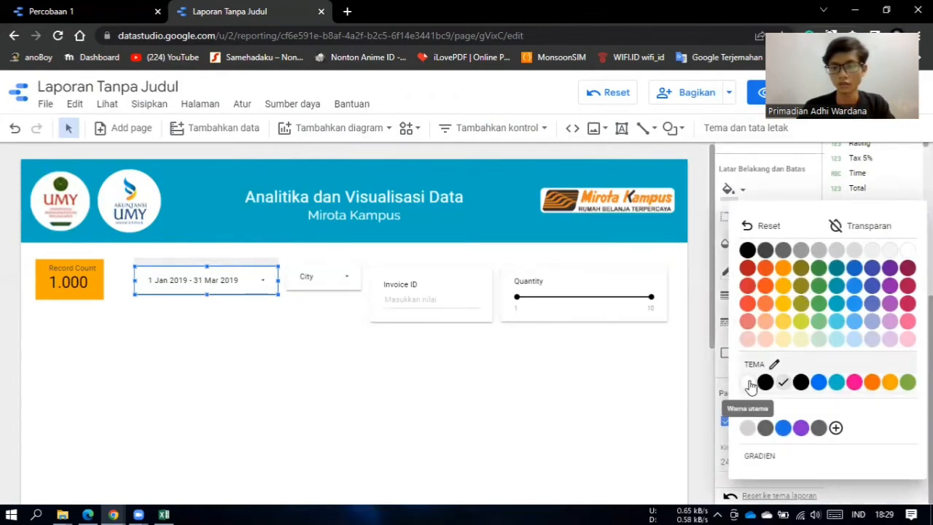
left_click(836, 382)
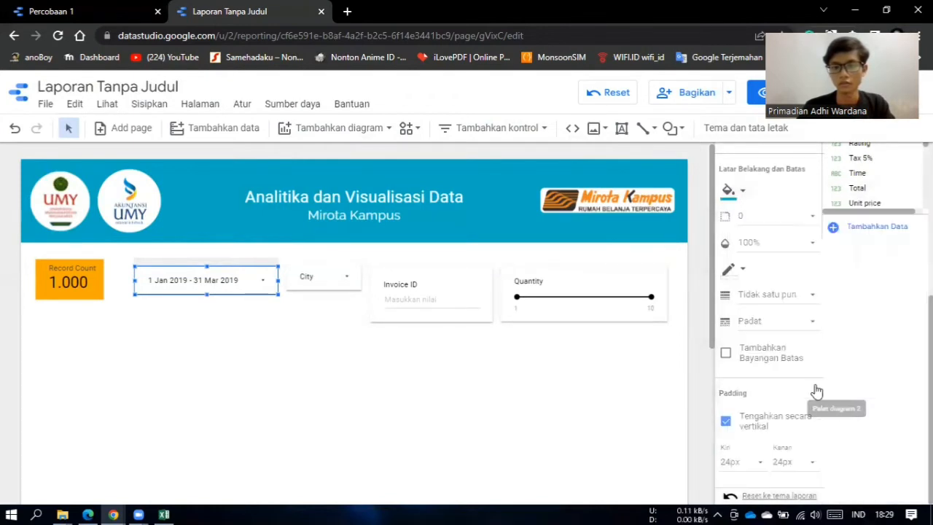
Set the header fill colour of the City drop-down control to the theme's pink.
left_click(318, 267)
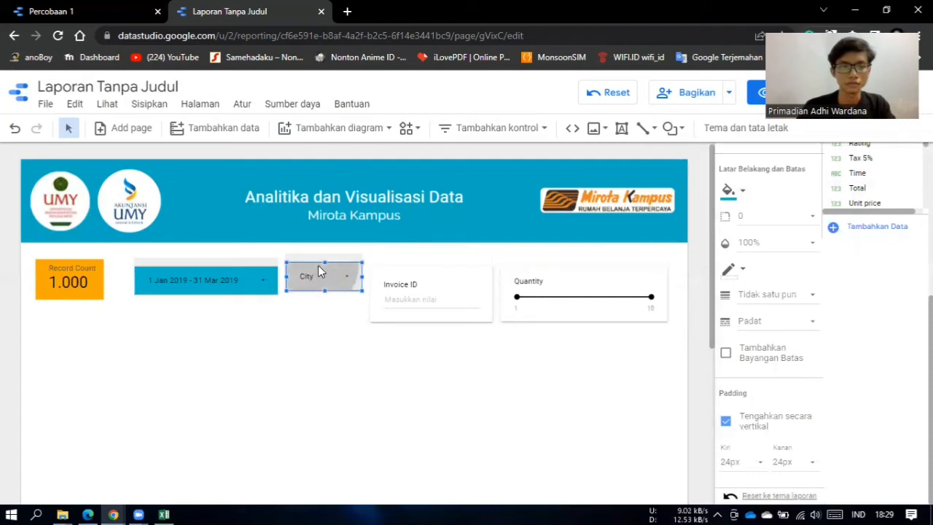
left_click(318, 265)
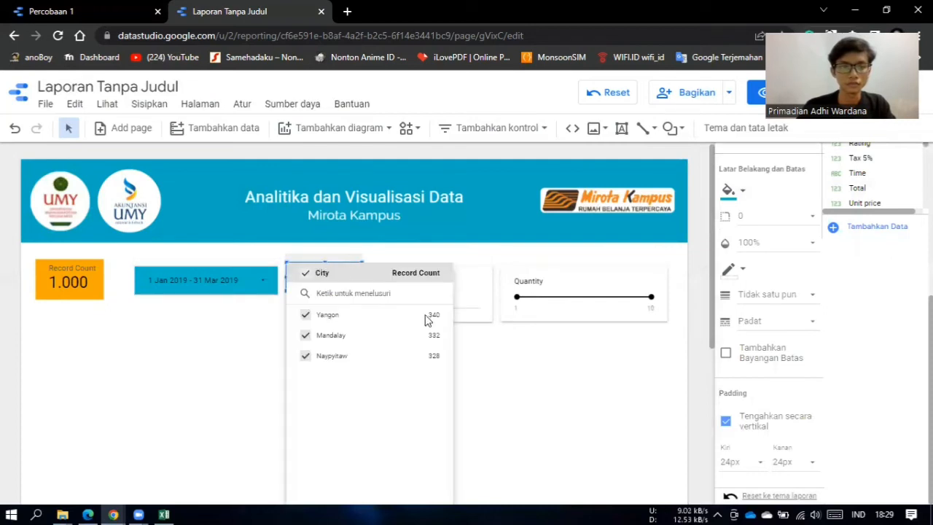
left_click(359, 275)
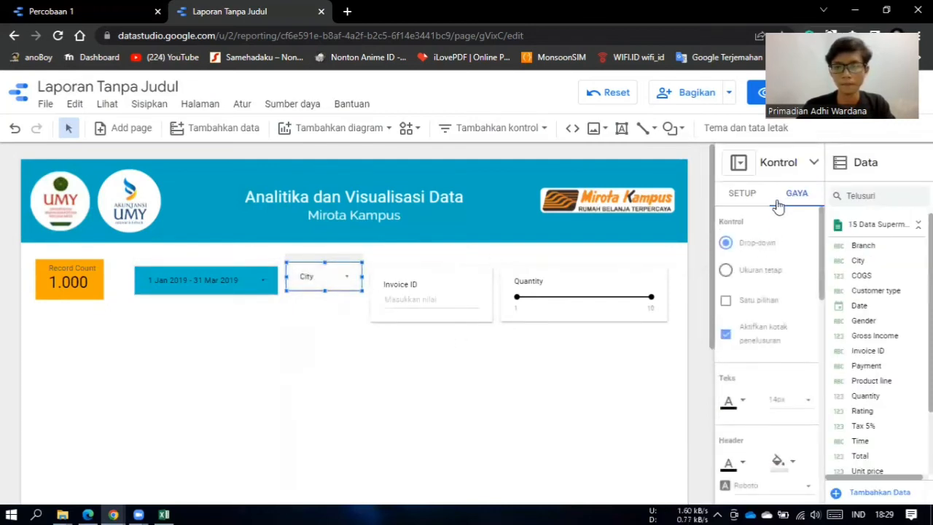
scroll(760, 430, "down", 1)
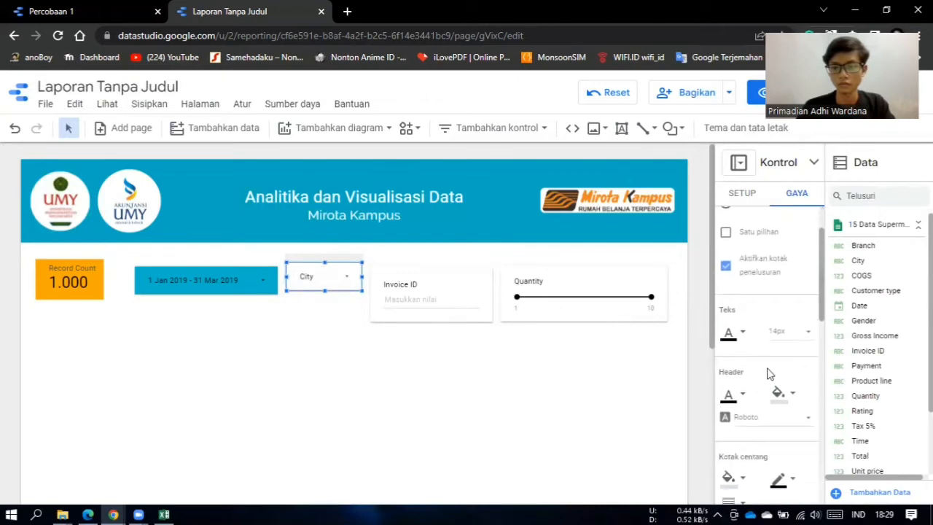
left_click(794, 392)
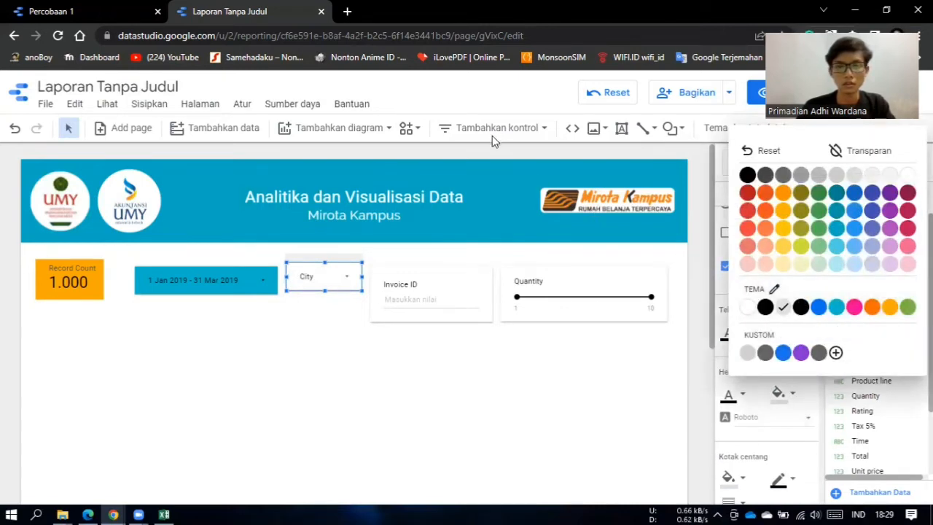
left_click(514, 131)
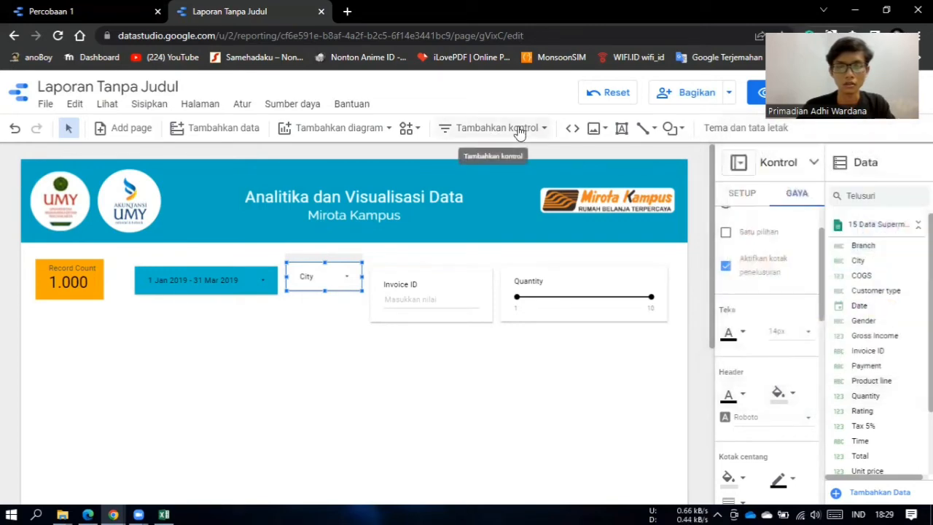
left_click(514, 131)
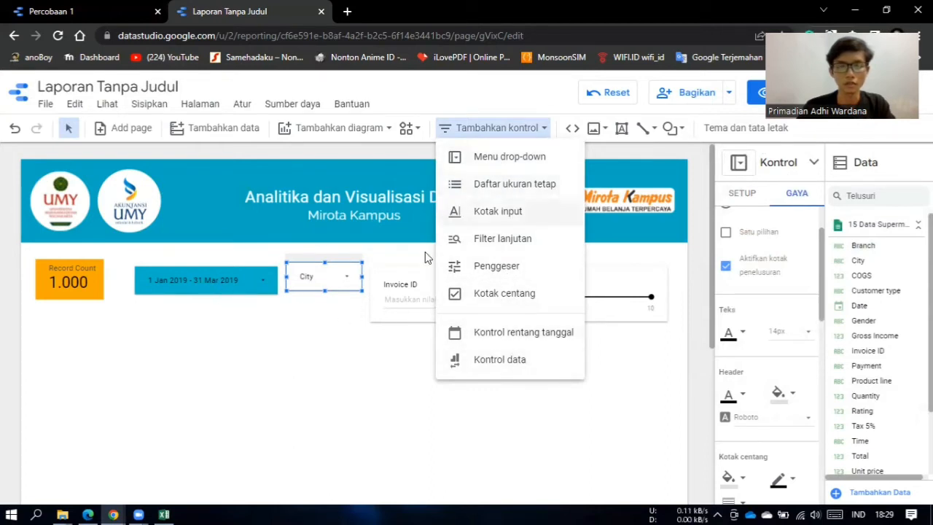
left_click(826, 264)
scroll(773, 292, "down", 2)
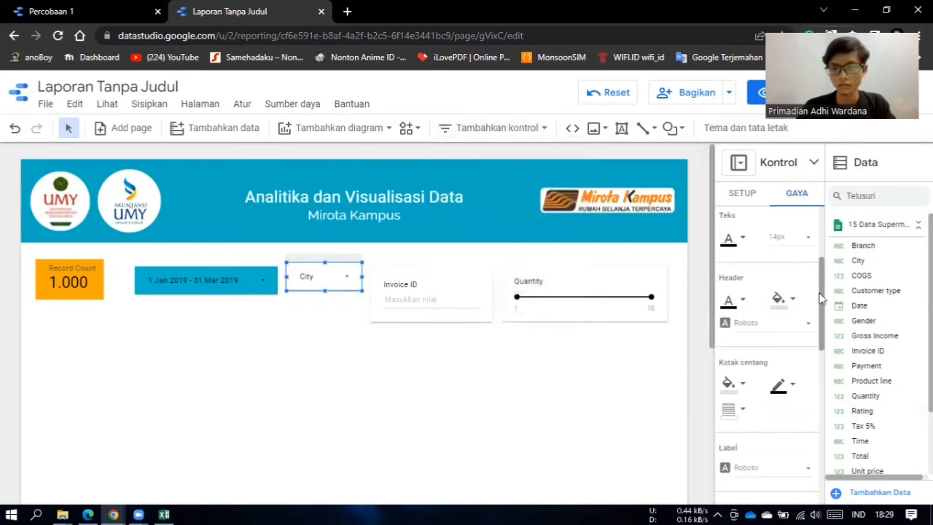
left_click(791, 304)
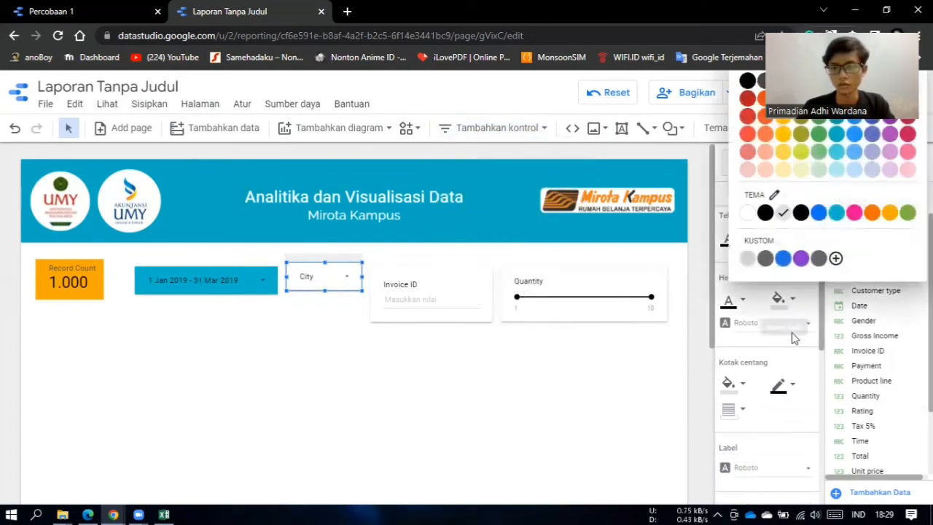
left_click(855, 213)
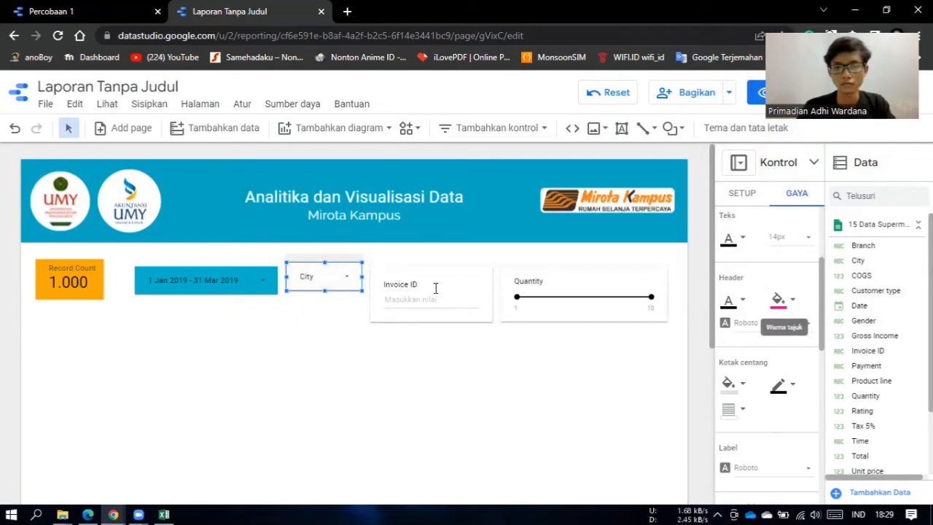
Set the checkbox fill colour of the City drop-down control to the theme's teal.
scroll(798, 312, "down", 3)
scroll(798, 312, "up", 2)
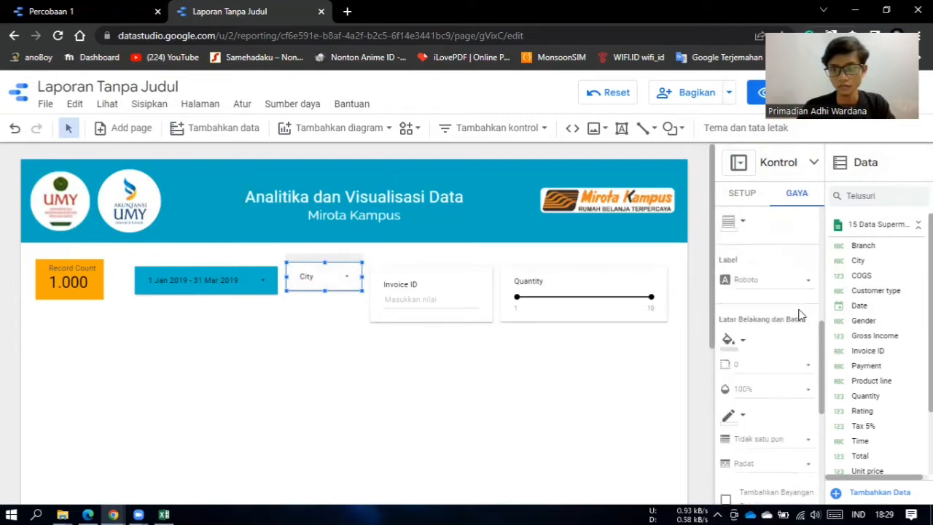
scroll(771, 314, "up", 1)
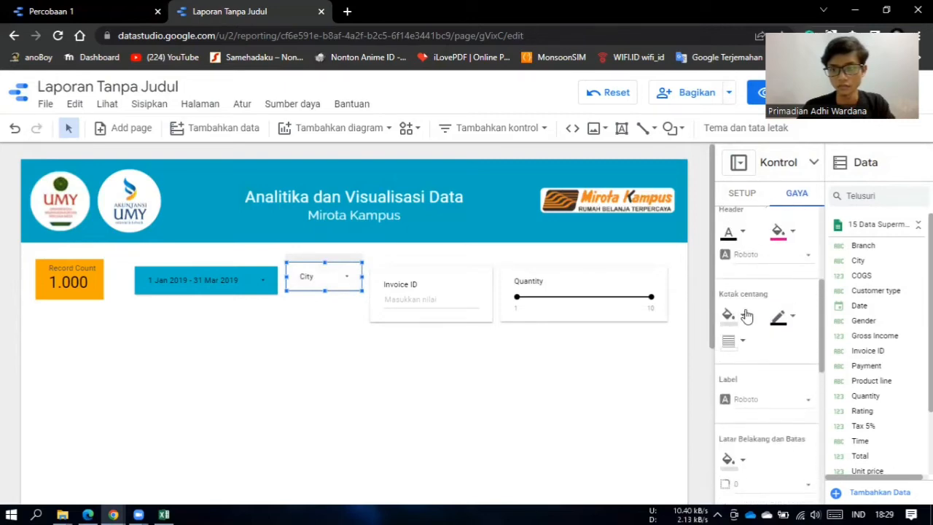
left_click(780, 318)
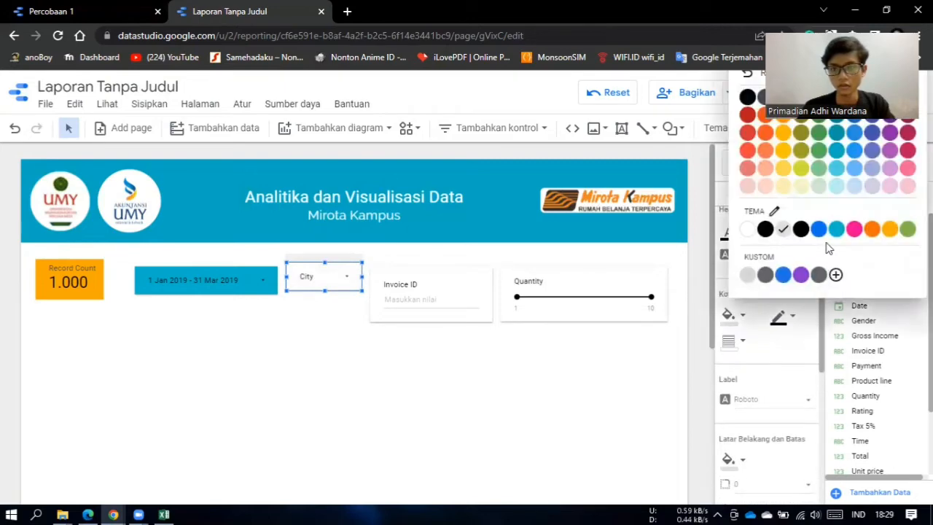
left_click(838, 230)
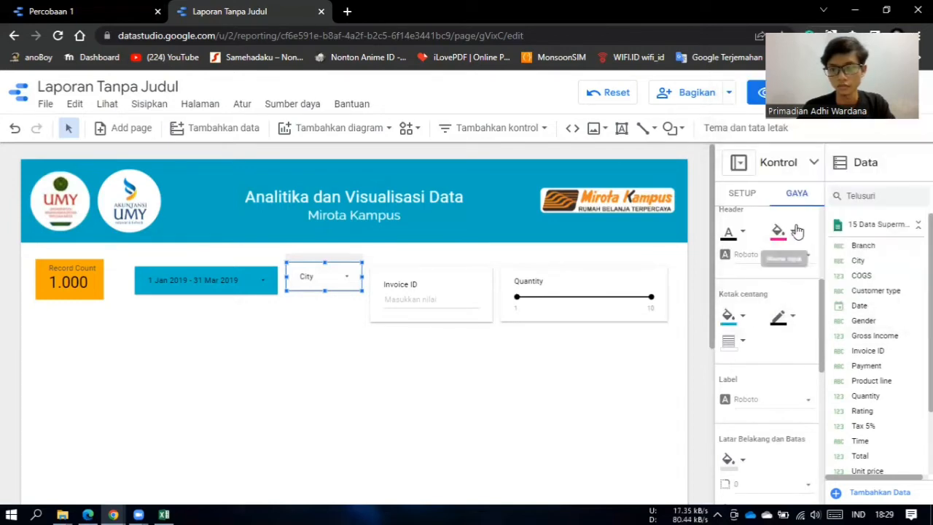
Fill the background of the City drop-down control with the theme's teal.
scroll(798, 241, "up", 5)
scroll(798, 232, "down", 4)
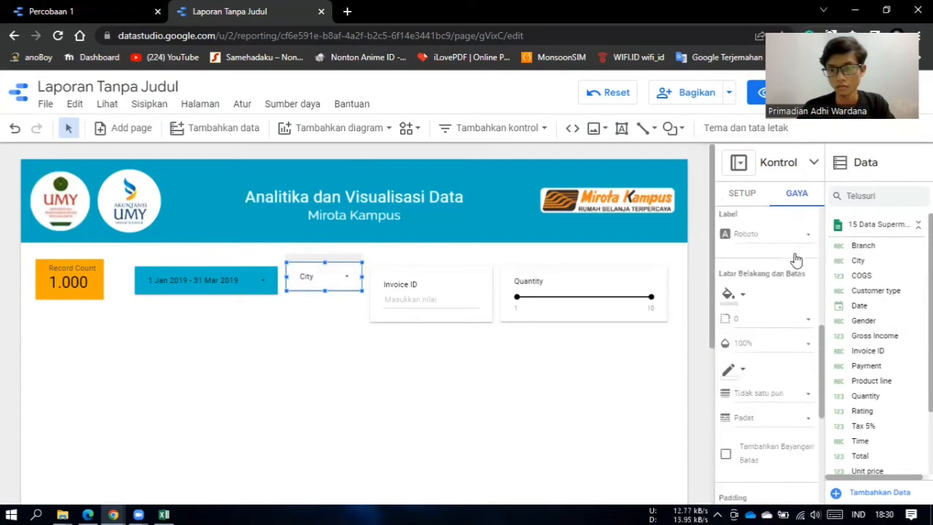
left_click(735, 284)
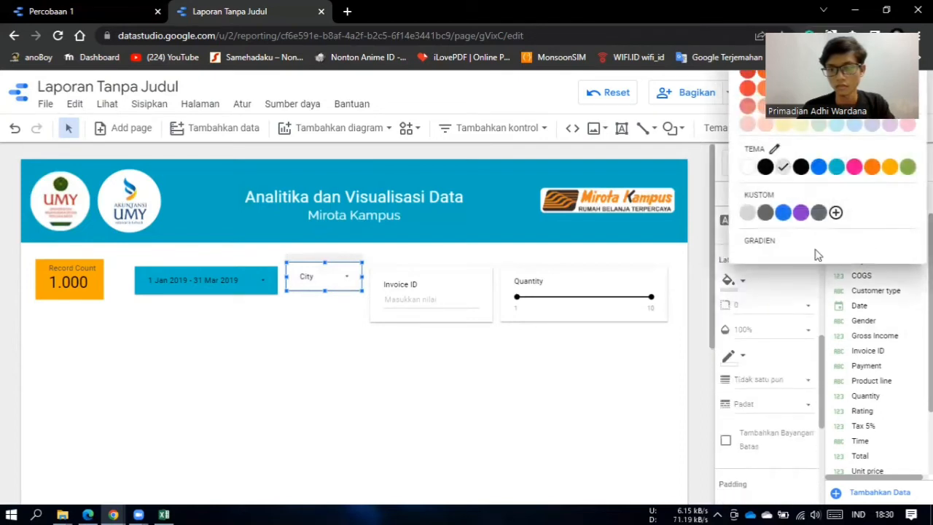
left_click(836, 169)
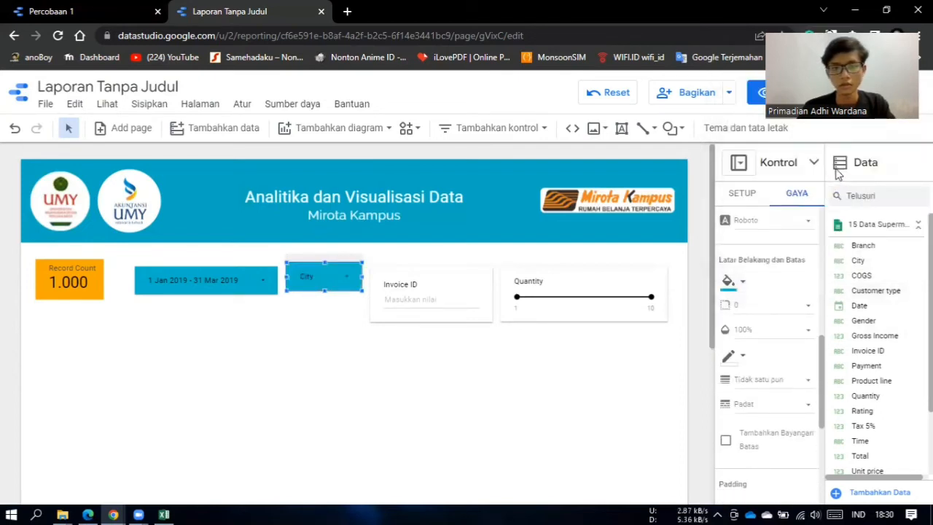
Move the City drop-down control down slightly so it lines up with the date range control.
left_click(434, 268)
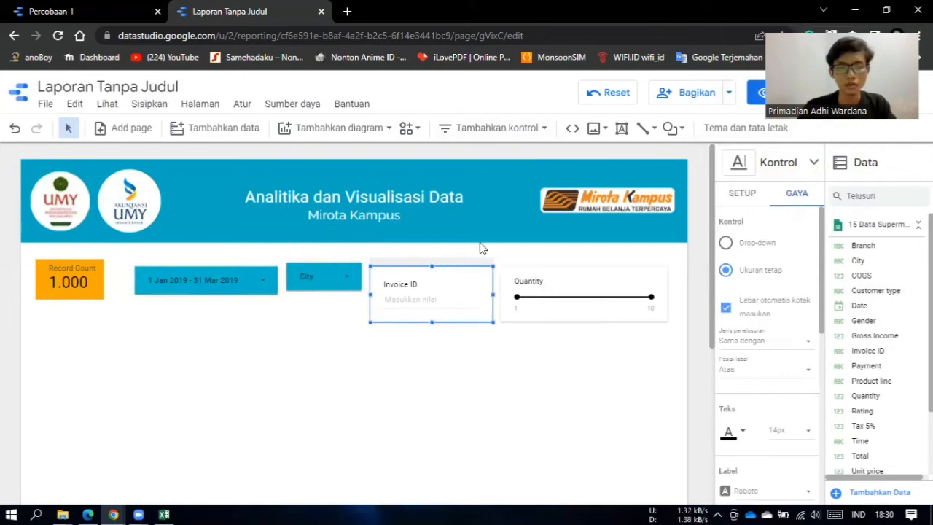
left_click(505, 128)
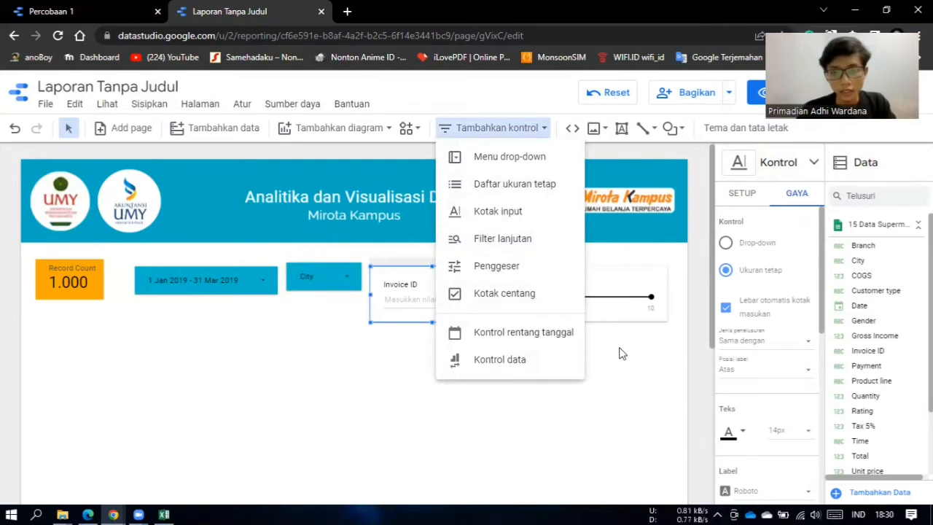
left_click(441, 264)
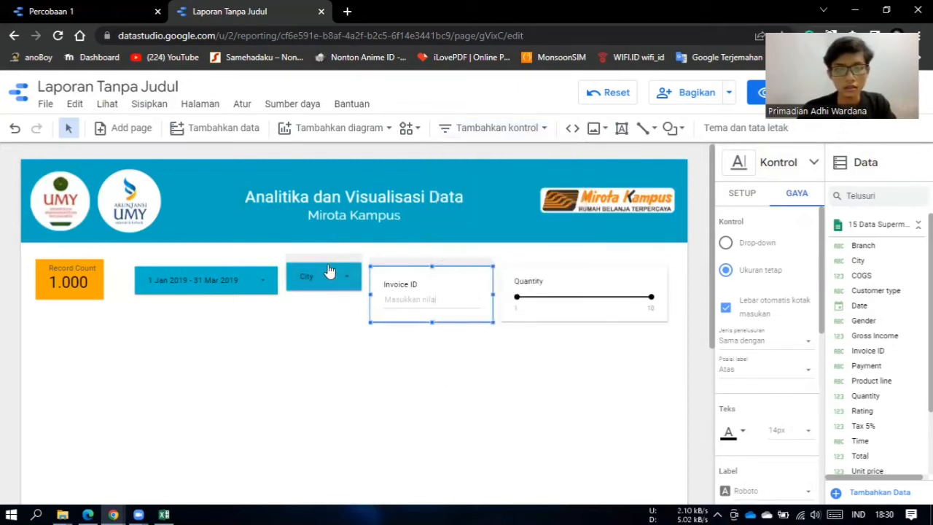
left_click_drag(327, 258, 325, 264)
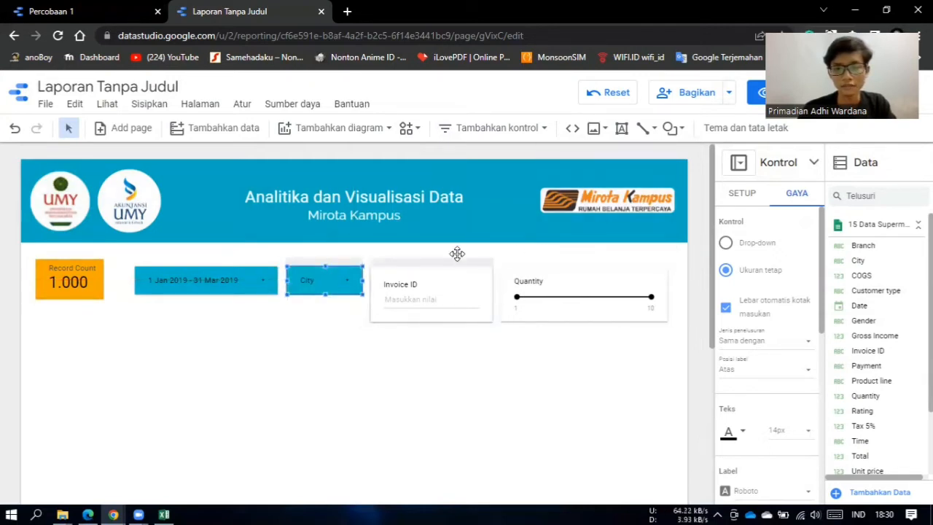
Fill the background of the Invoice ID input box control with the theme's teal.
left_click(433, 259)
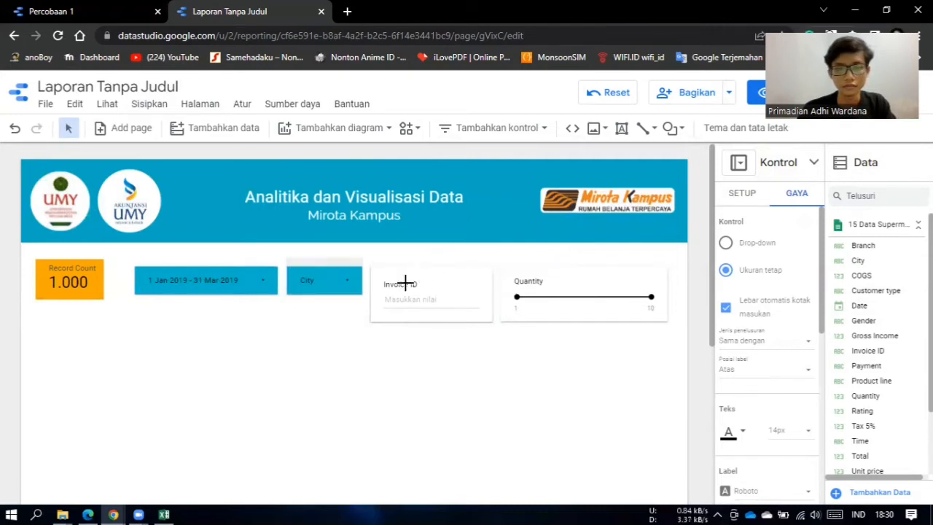
left_click(430, 267)
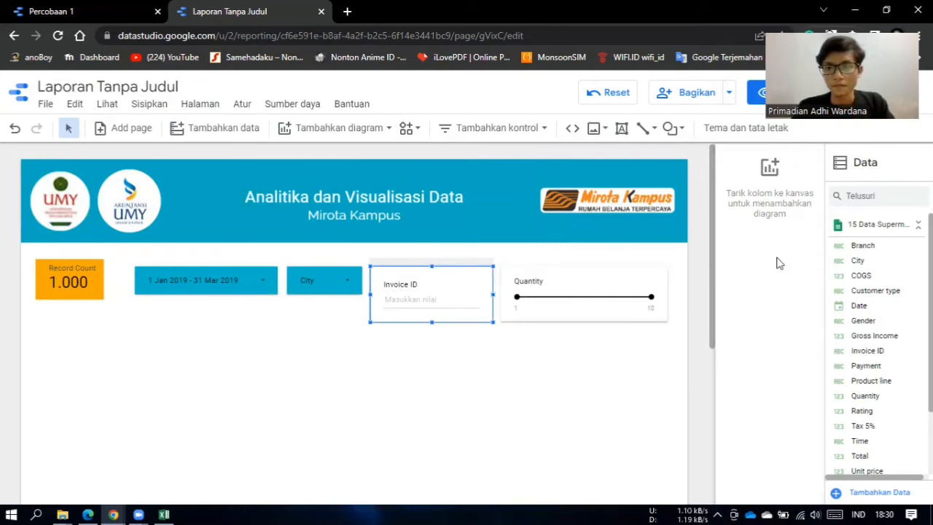
left_click(446, 262)
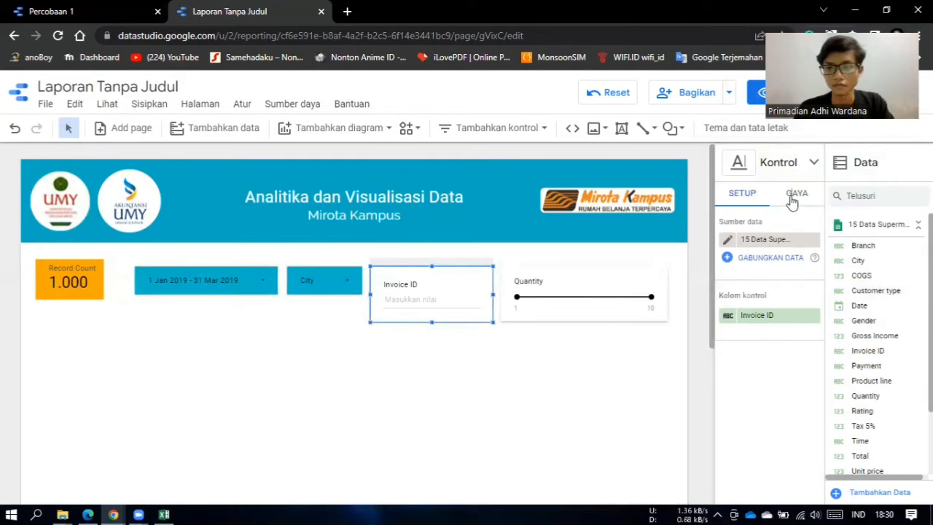
left_click(794, 194)
scroll(774, 306, "down", 5)
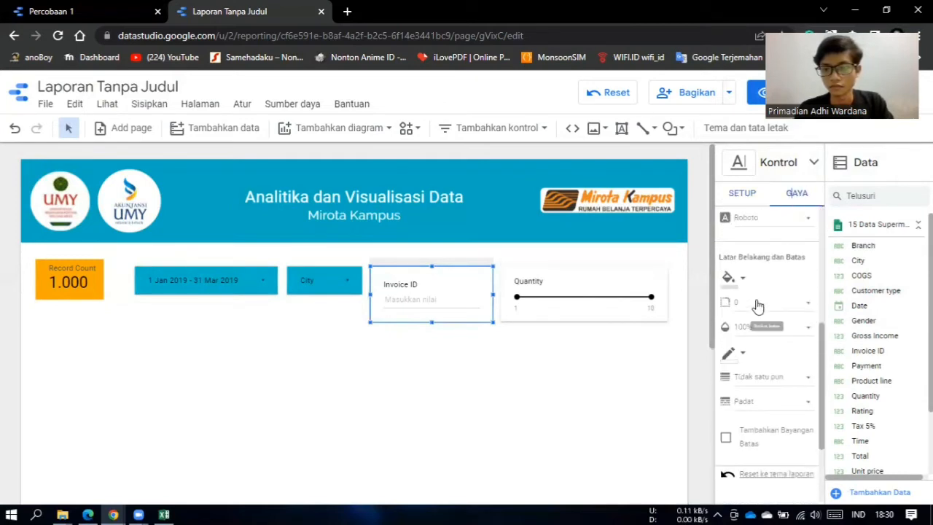
scroll(759, 306, "down", 3)
scroll(756, 304, "up", 4)
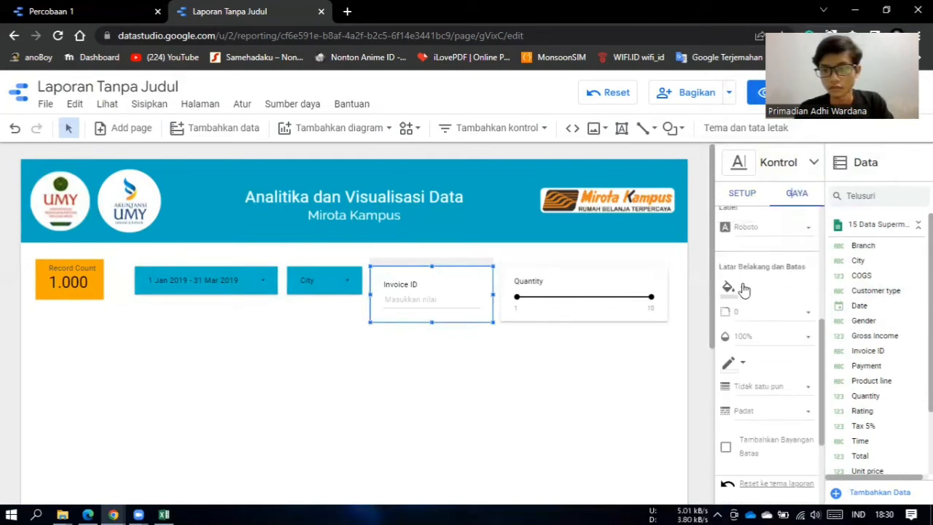
left_click(745, 293)
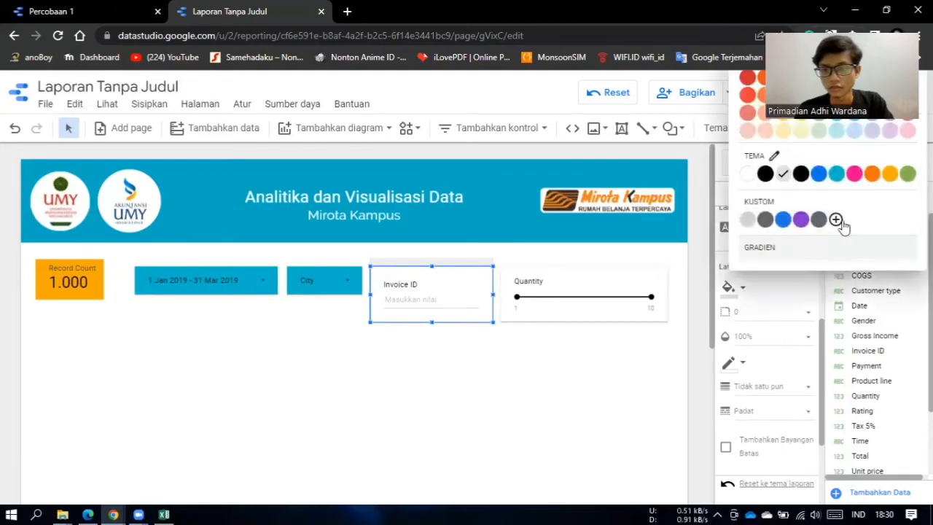
left_click(838, 177)
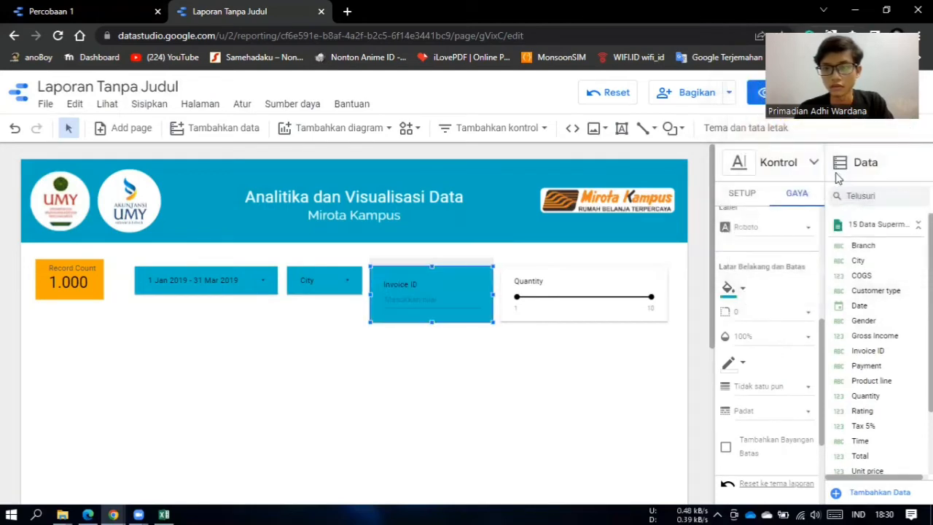
Fill the background of the Quantity slider control with the theme's teal and deselect the control.
left_click(581, 260)
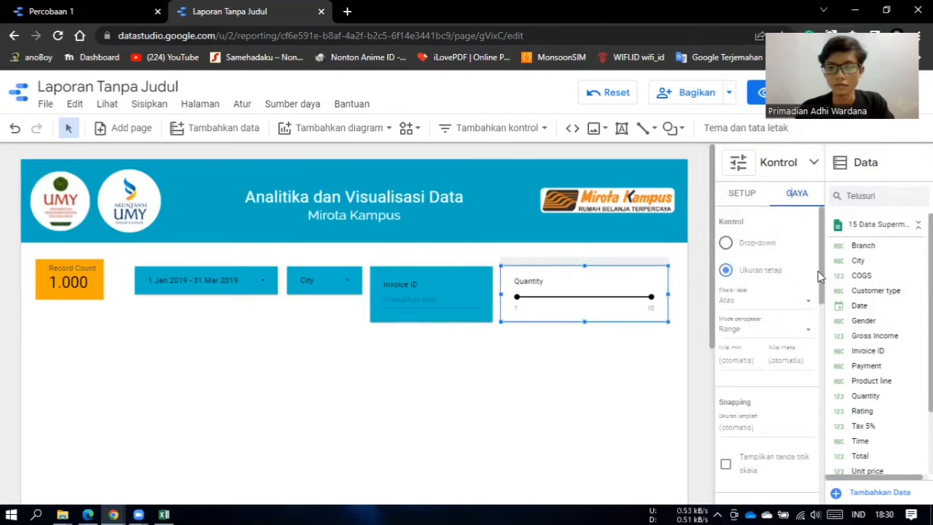
scroll(818, 262, "down", 5)
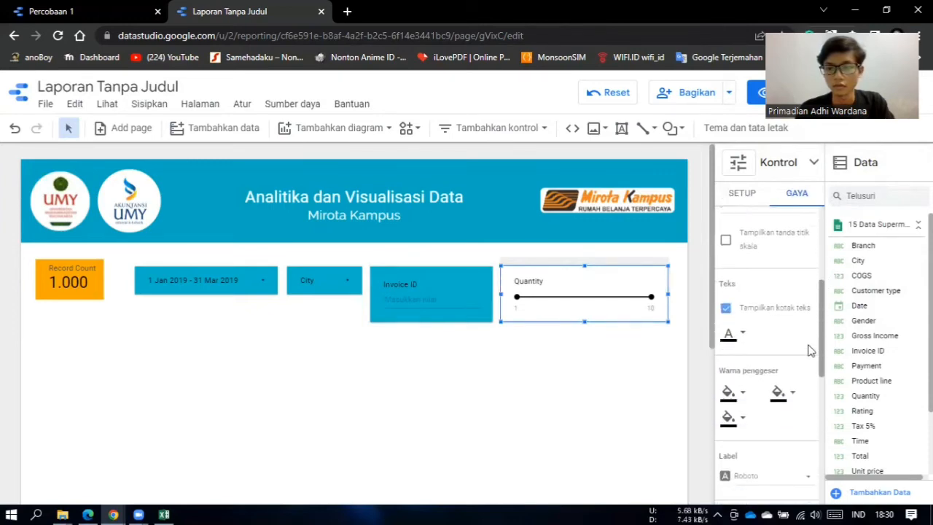
scroll(815, 357, "down", 5)
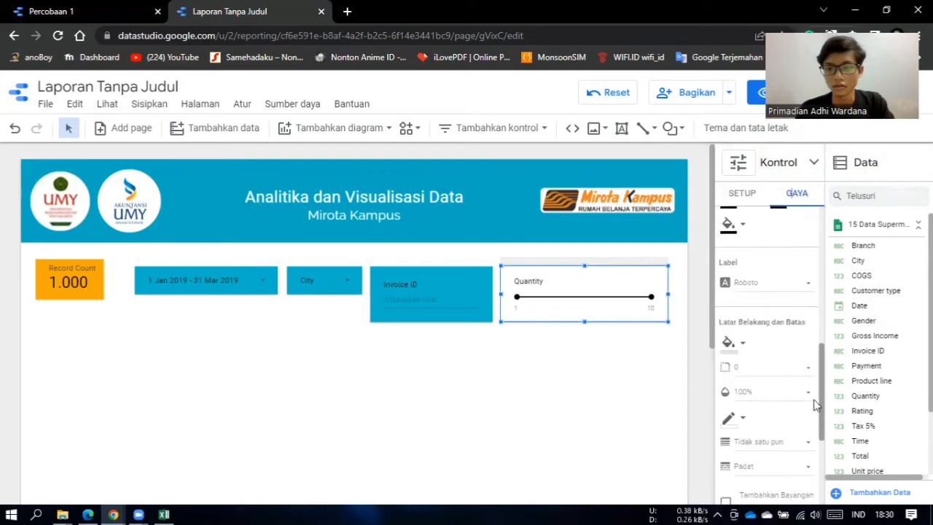
left_click(745, 342)
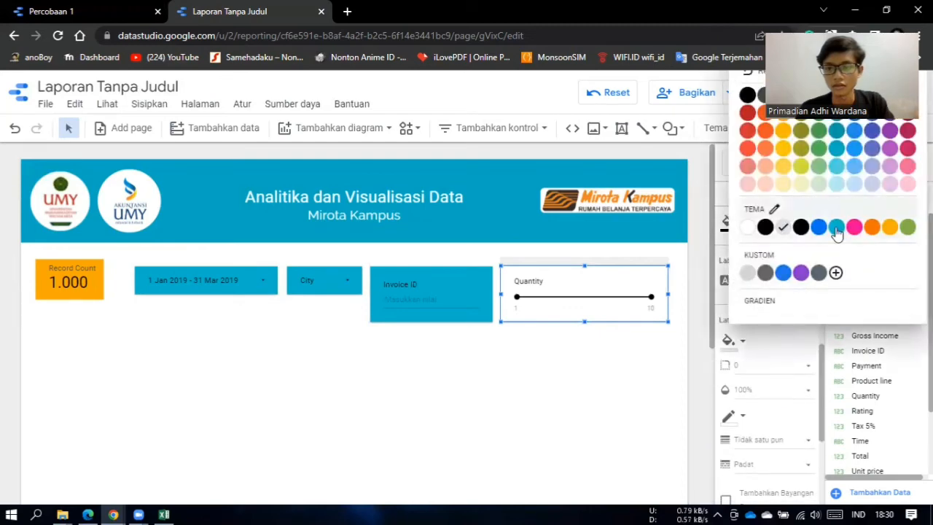
left_click(836, 232)
left_click(530, 377)
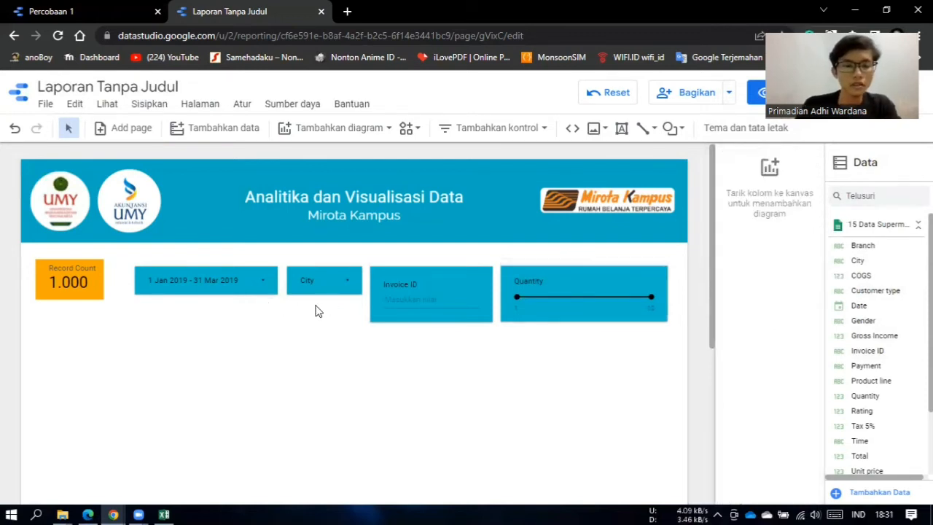
Add a time series chart below the Record Count scorecard, aligned with the scorecard's left edge.
scroll(313, 312, "down", 1)
scroll(312, 312, "down", 1)
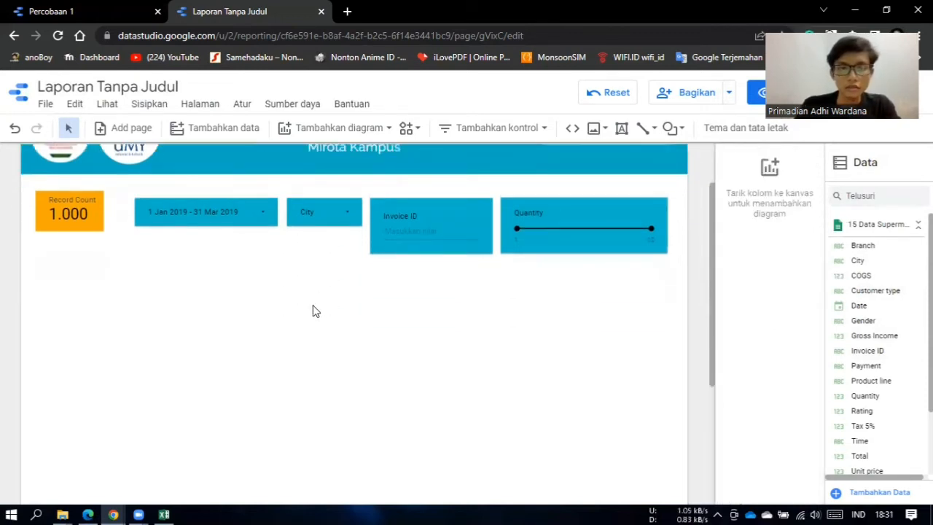
left_click(354, 129)
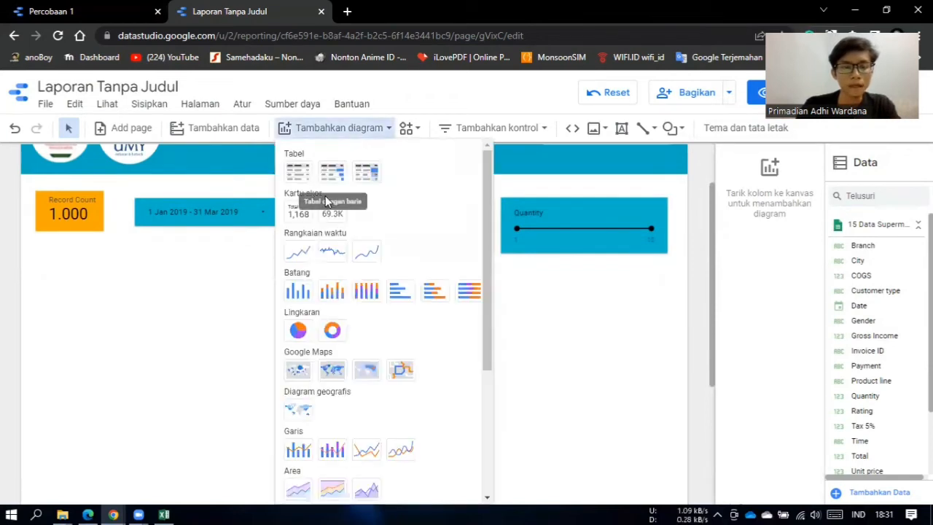
left_click(298, 255)
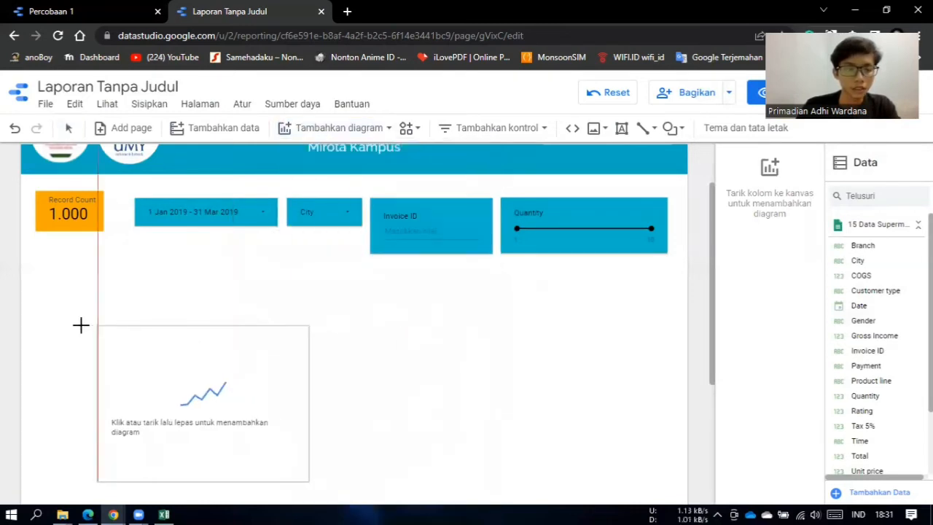
left_click(36, 314)
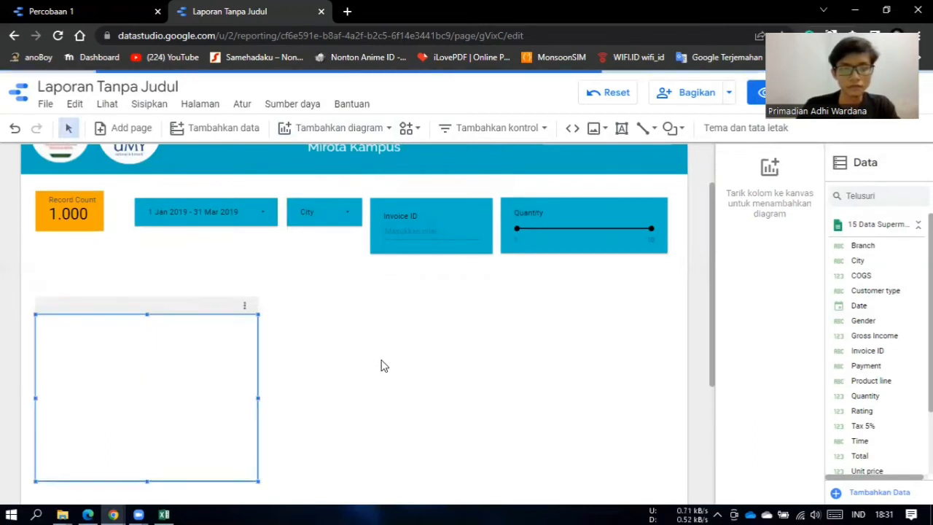
Add Total as a second metric beside Record Count in the time series chart.
scroll(381, 365, "down", 2)
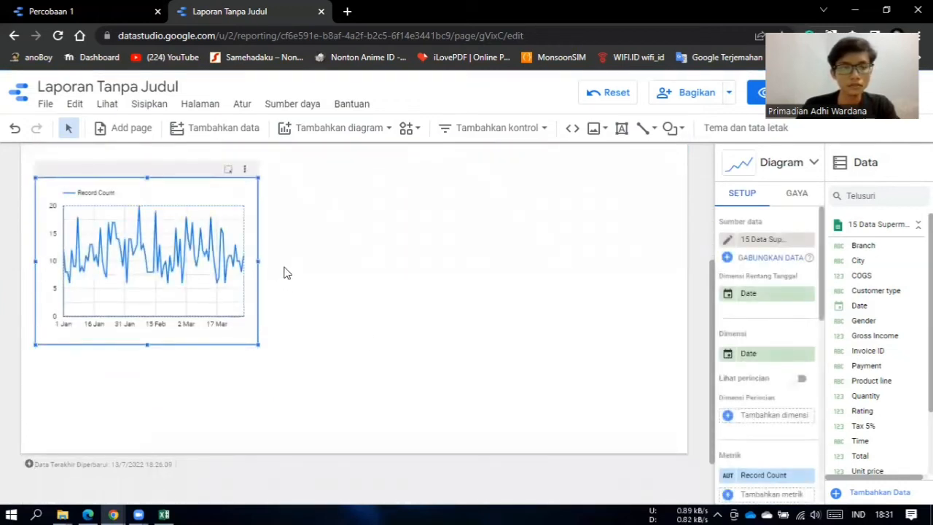
scroll(306, 275, "up", 1)
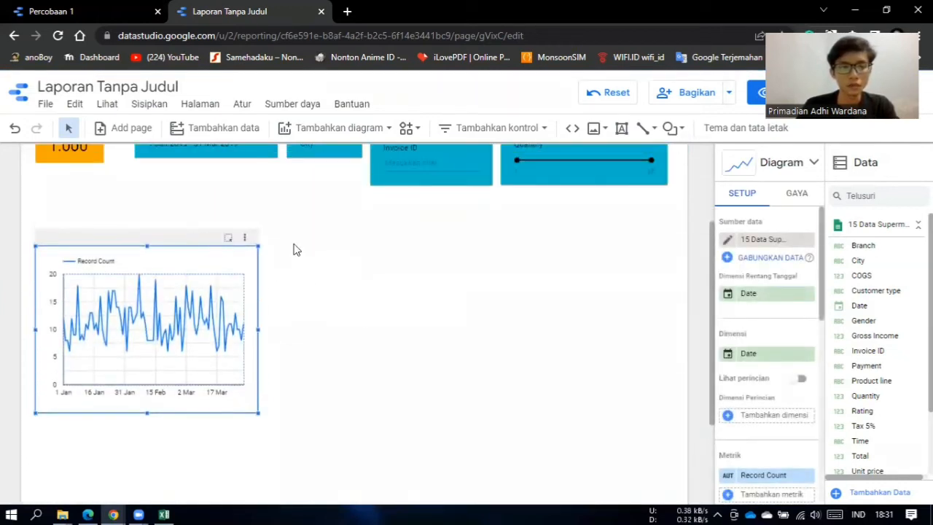
scroll(802, 312, "down", 1)
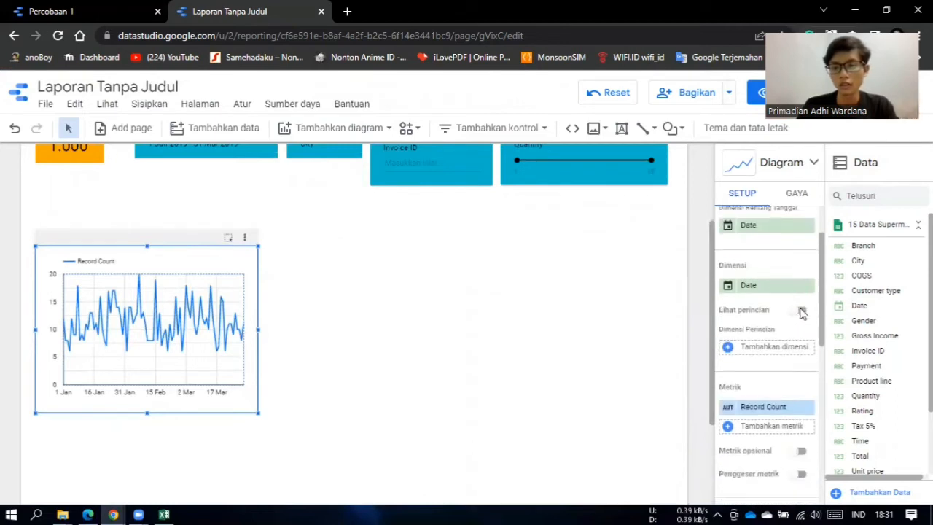
scroll(800, 306, "down", 2)
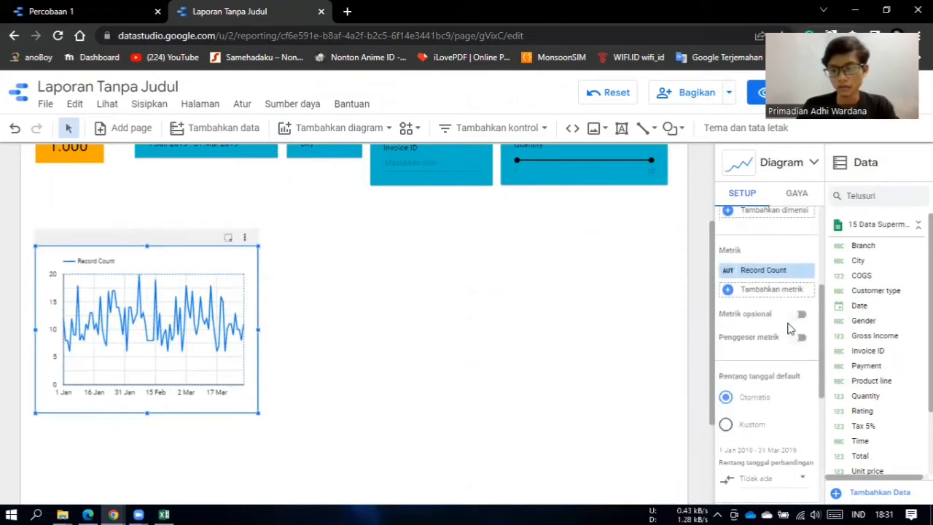
scroll(787, 329, "up", 1)
scroll(789, 329, "down", 1)
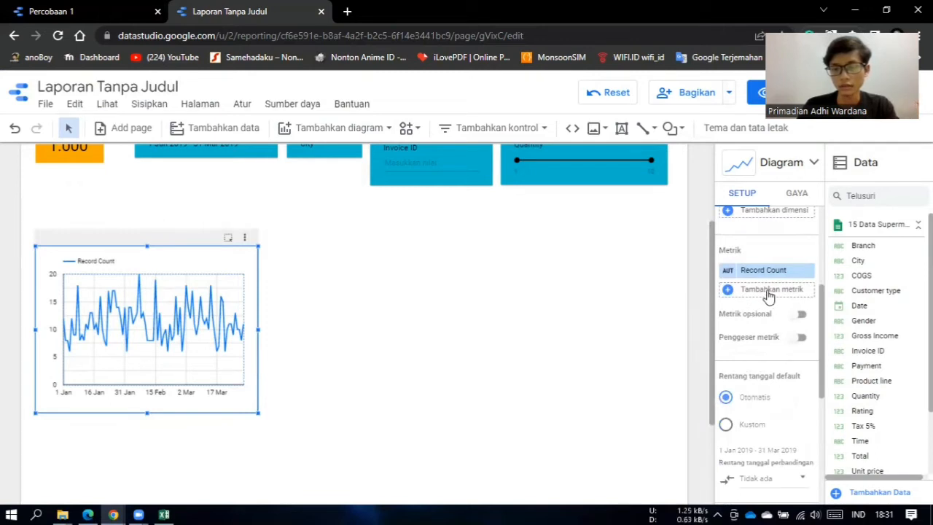
left_click(769, 292)
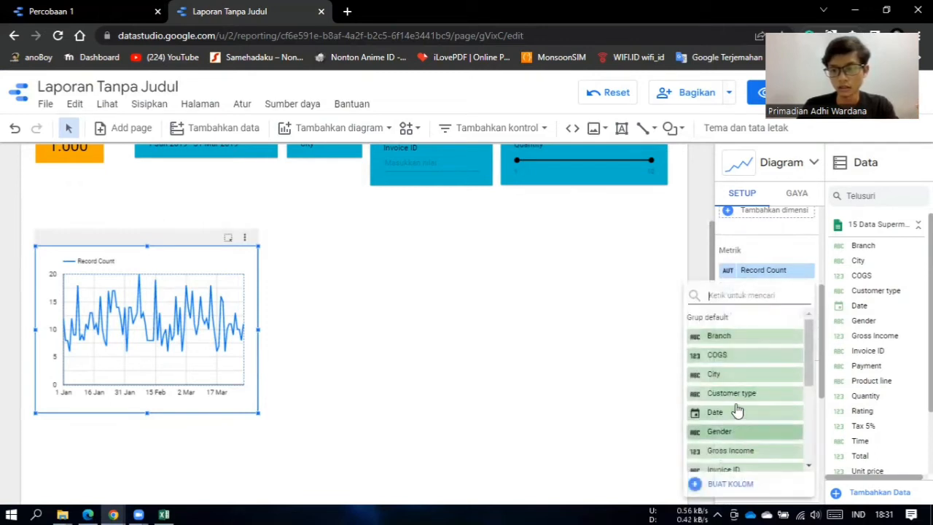
scroll(741, 410, "down", 3)
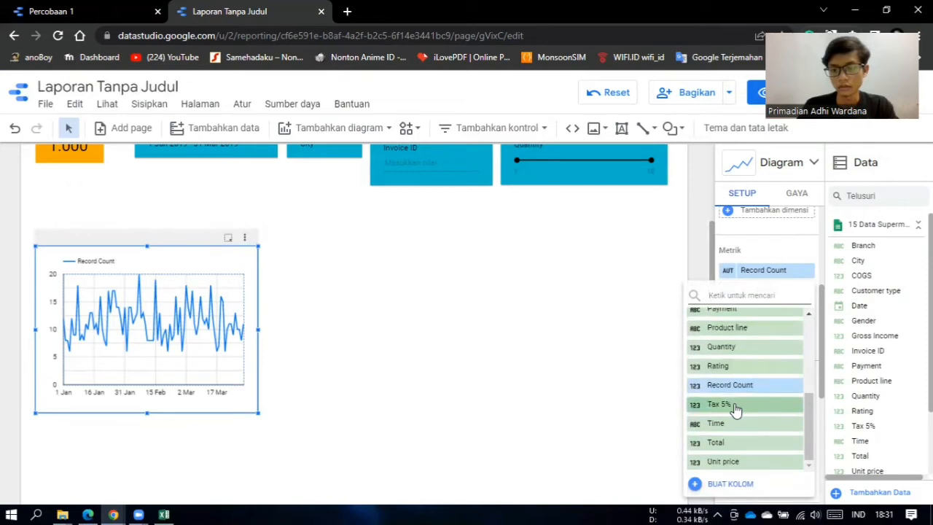
left_click(748, 442)
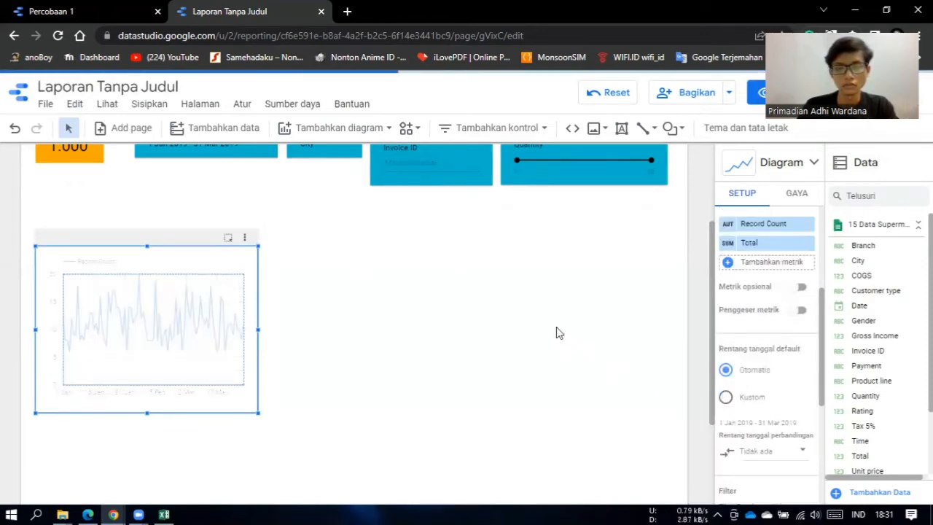
left_click(336, 306)
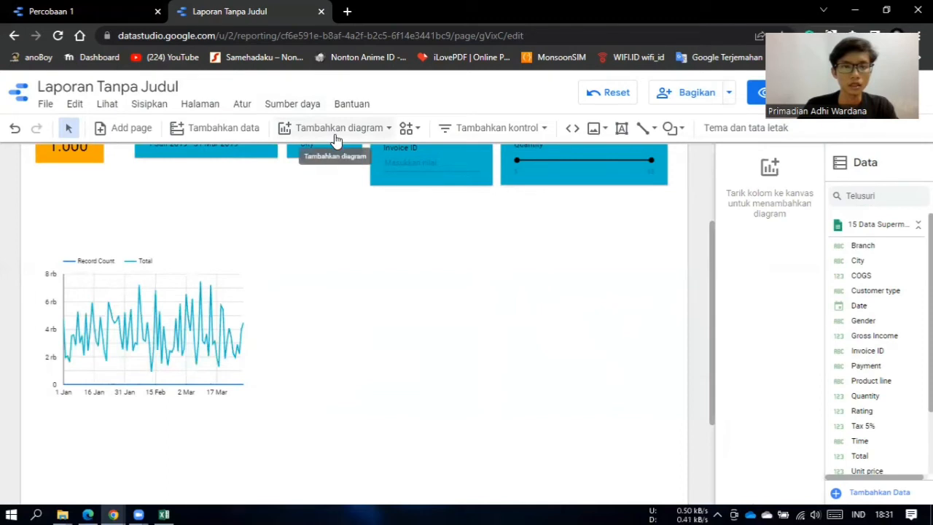
Add a pie chart to the right of the time series chart, below the Invoice ID and Quantity controls.
left_click(339, 128)
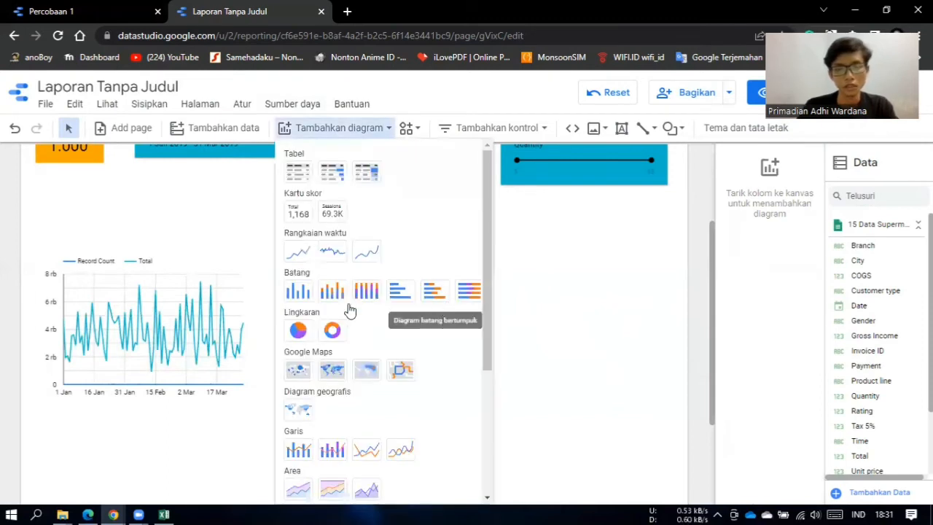
left_click(298, 332)
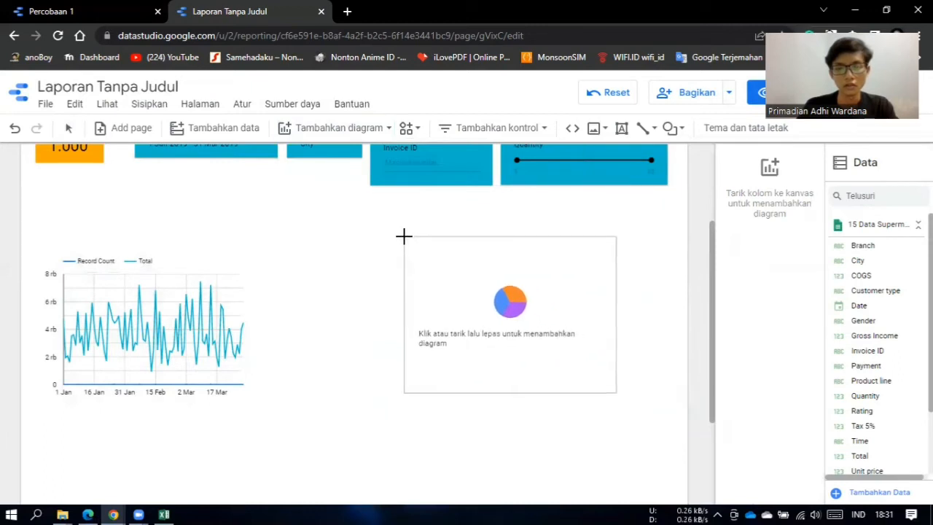
left_click(407, 236)
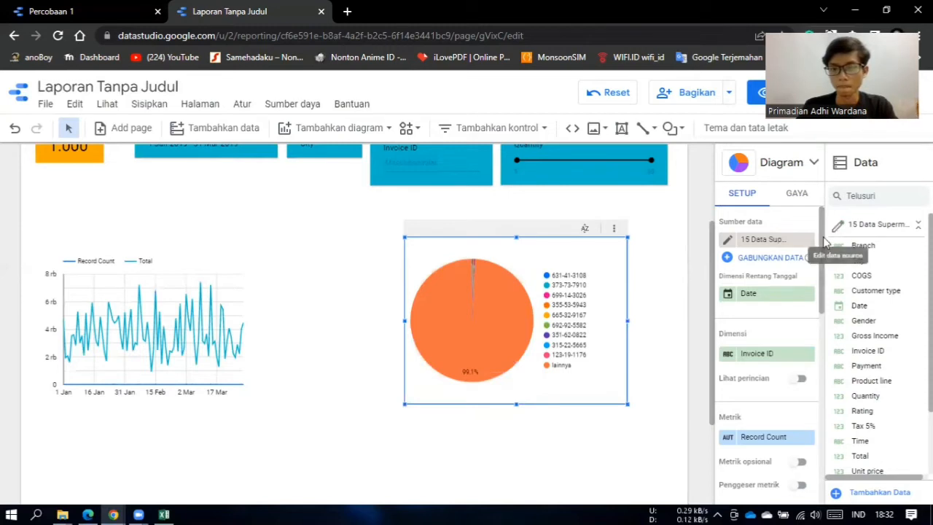
Replace the pie chart's Invoice ID dimension with Payment.
left_click_drag(827, 247, 827, 284)
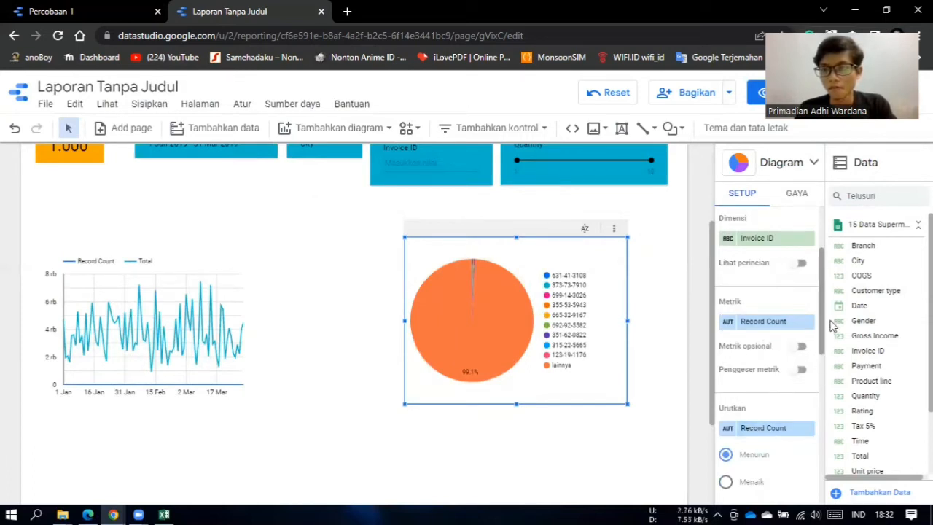
left_click_drag(871, 260, 866, 246)
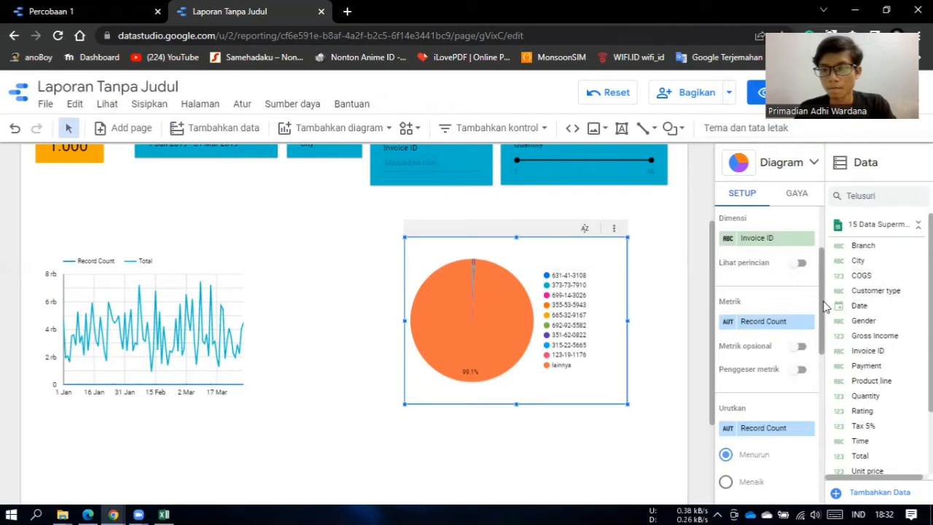
scroll(826, 307, "up", 3)
scroll(804, 295, "down", 1)
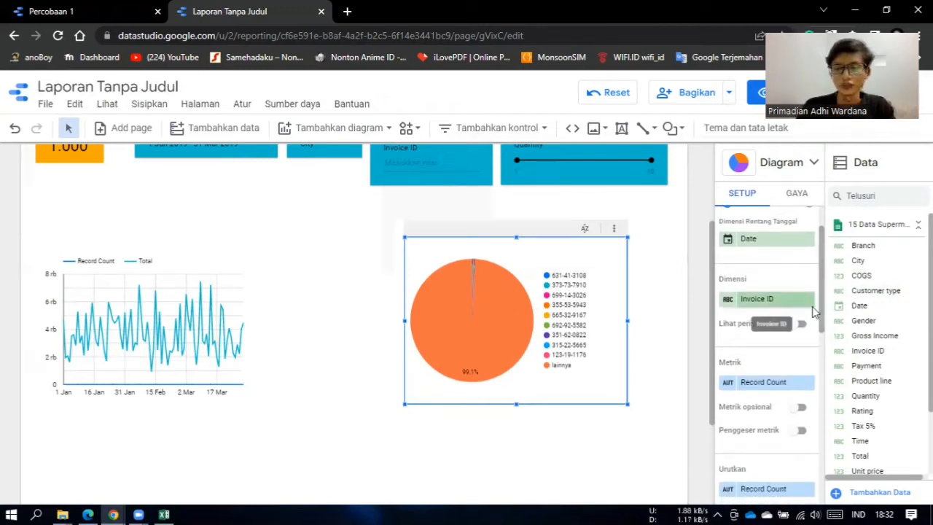
left_click_drag(865, 320, 873, 334)
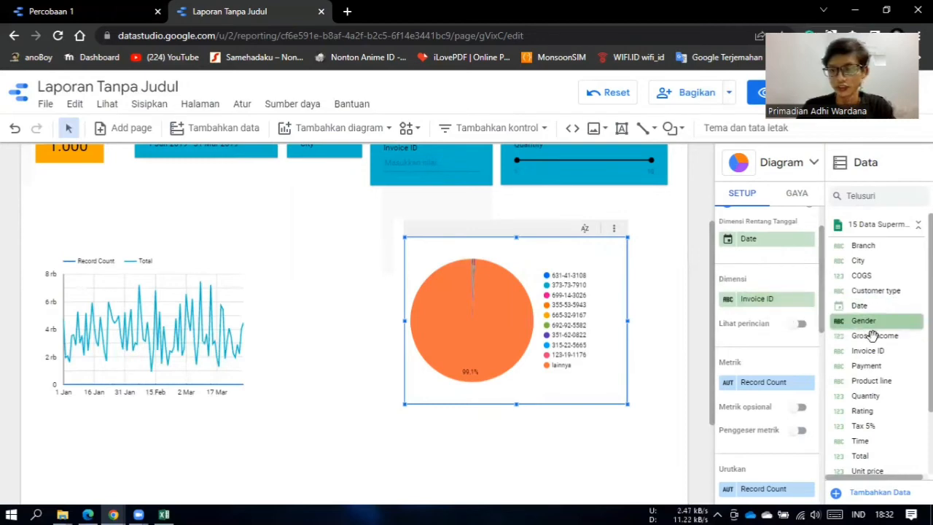
left_click_drag(874, 366, 755, 301)
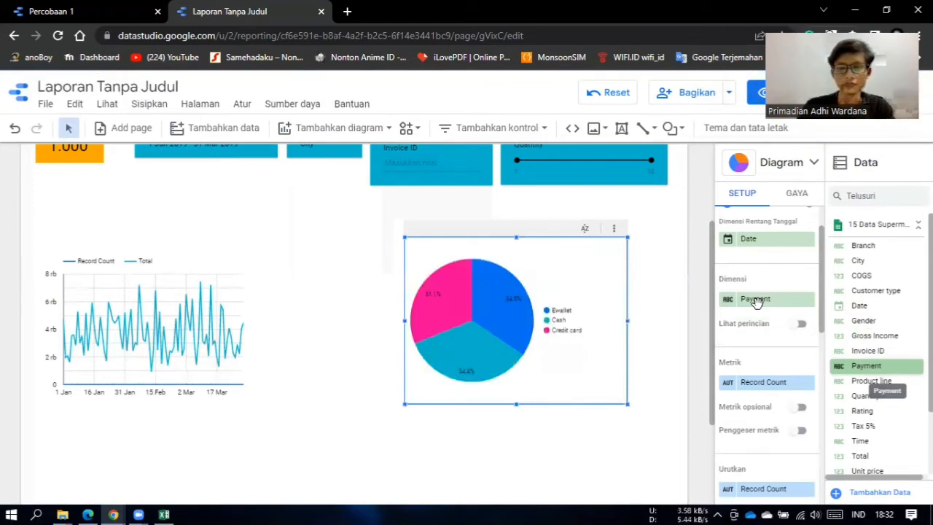
Move the pie chart right until its right edge lines up with the Quantity slider control, and select the time series chart.
mouse_move(500, 312)
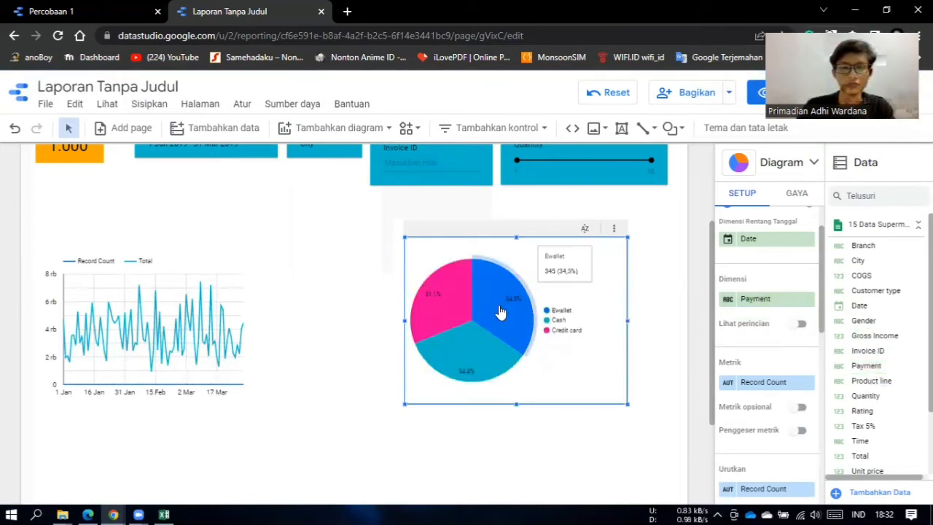
left_click_drag(509, 301, 551, 302)
left_click(185, 324)
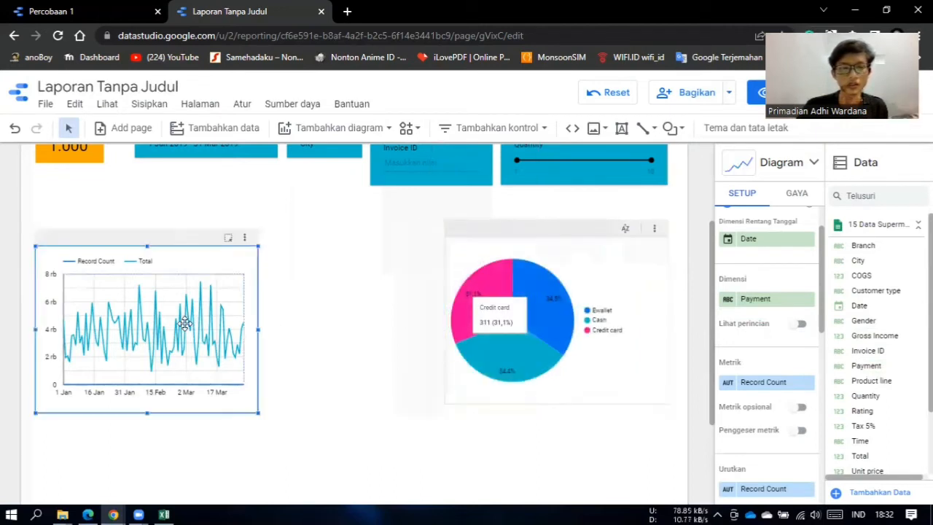
scroll(328, 329, "down", 2)
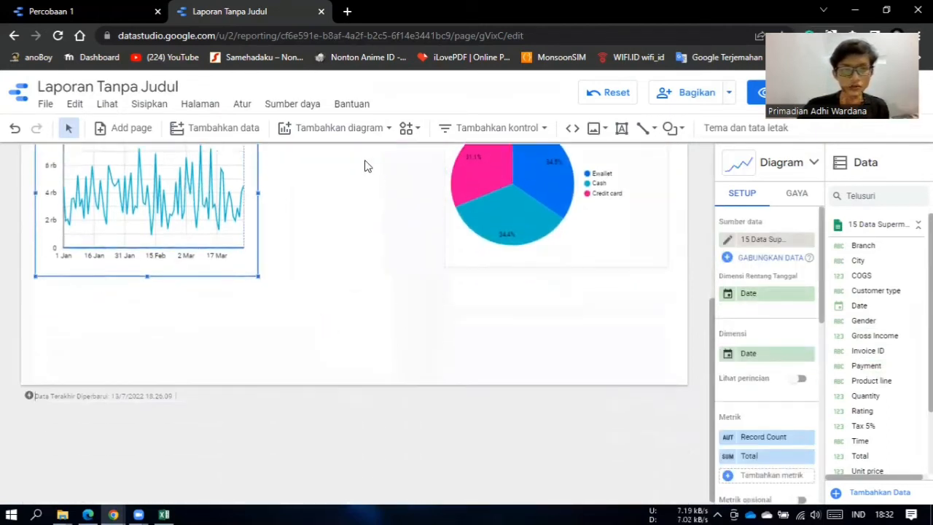
left_click(341, 128)
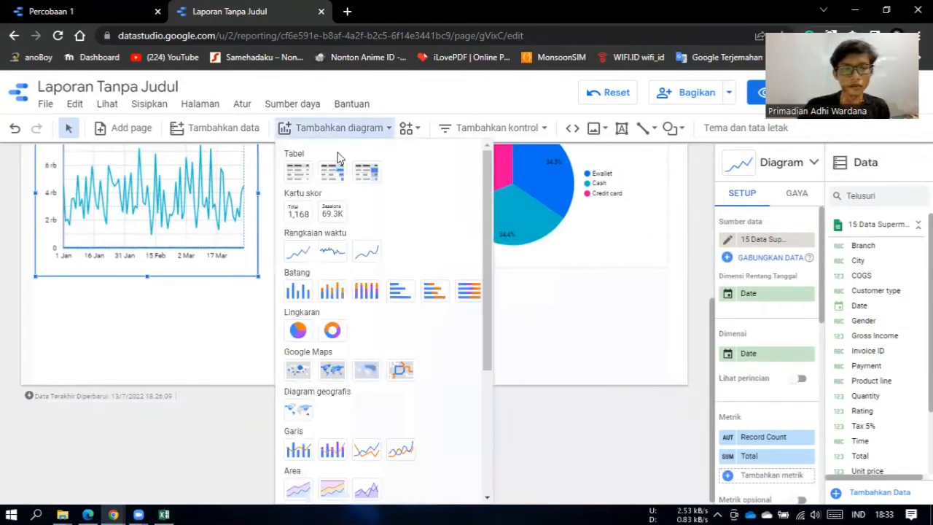
left_click(552, 310)
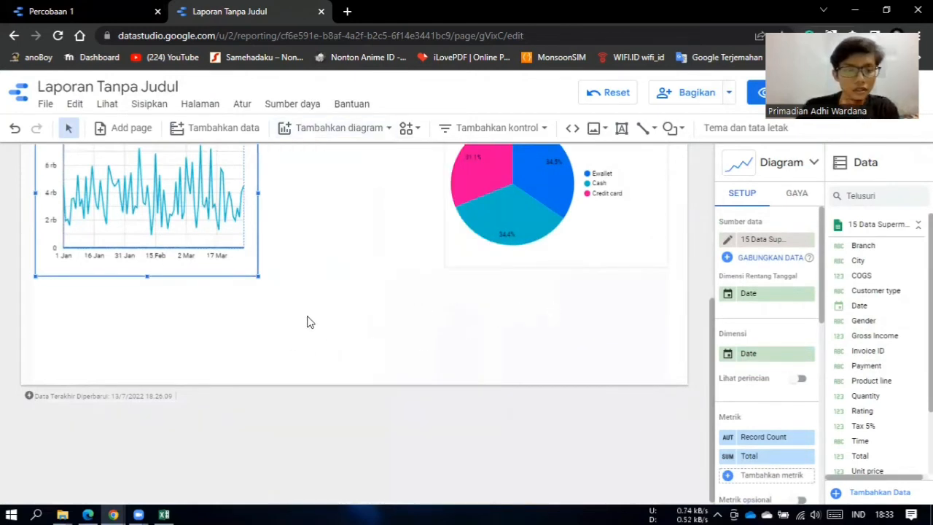
Set the current page's canvas height to 1500 pixels, giving the report more room below the charts.
scroll(332, 303, "up", 4)
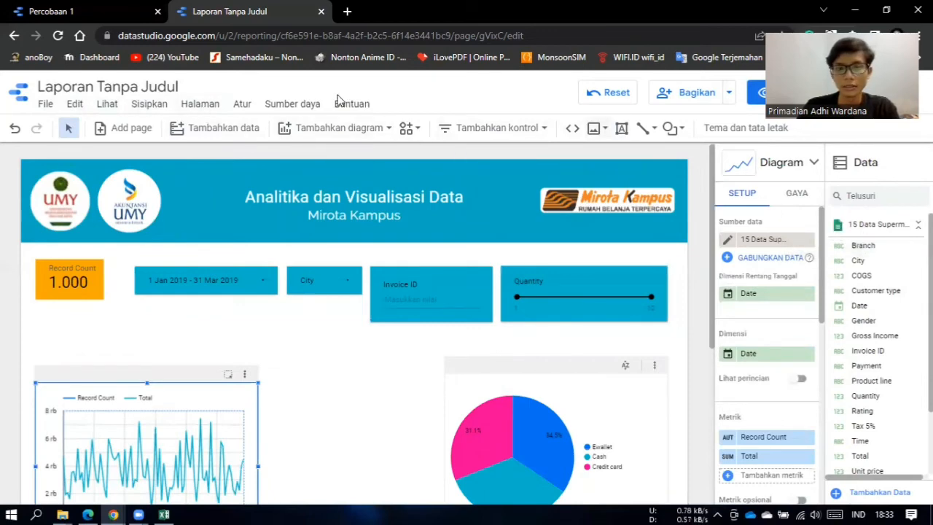
left_click(217, 106)
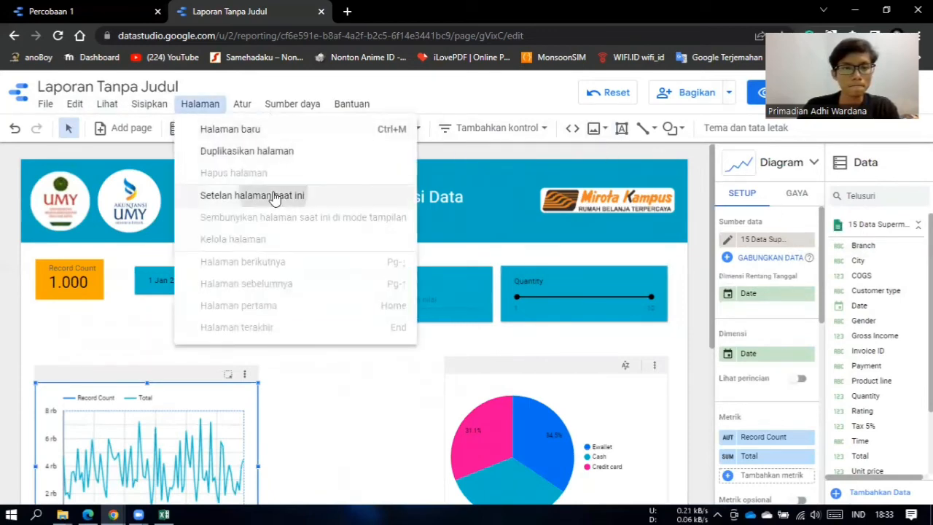
left_click(273, 197)
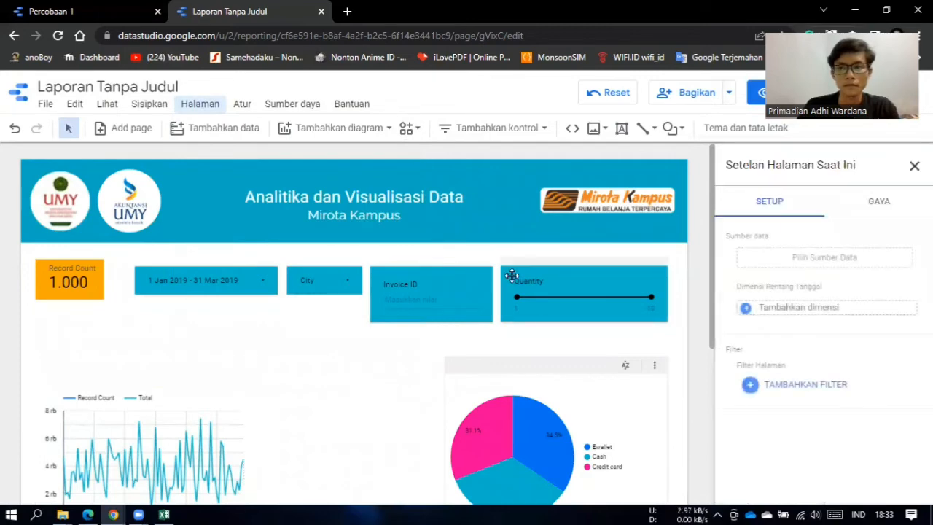
left_click(885, 209)
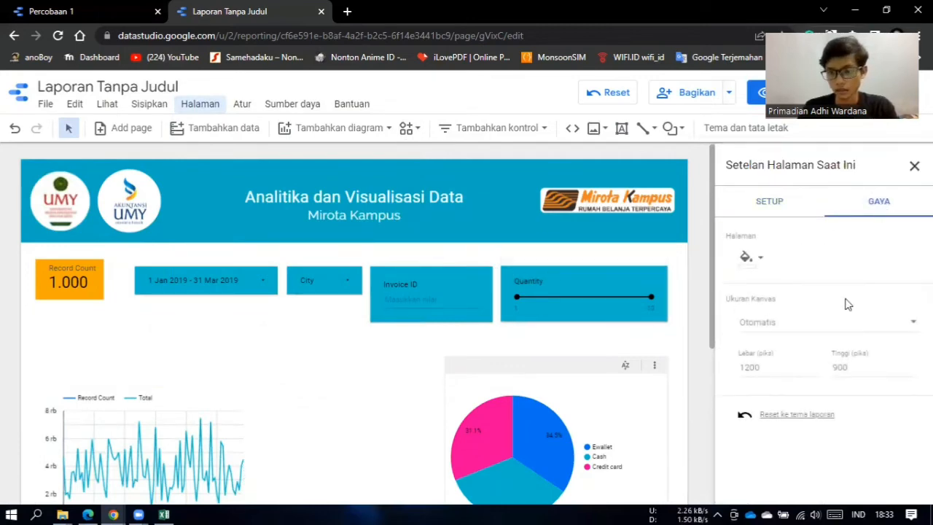
left_click(858, 367)
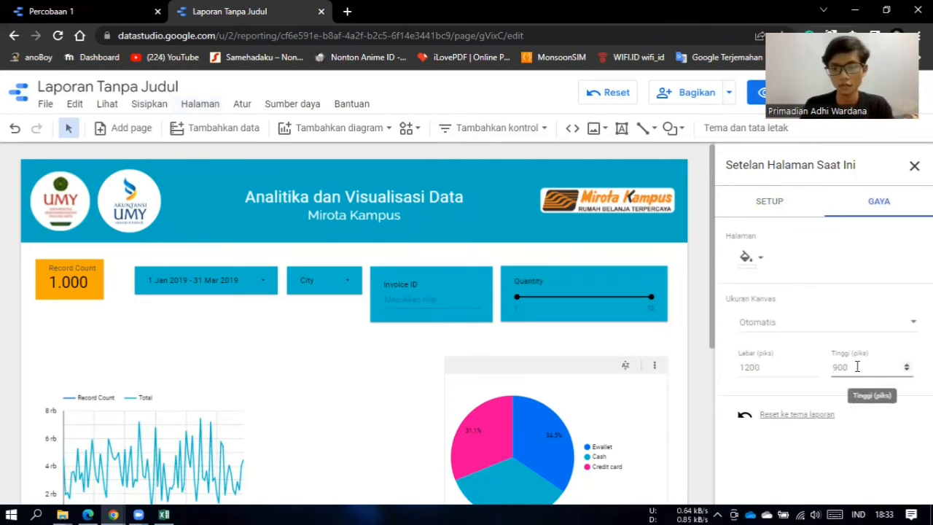
type("1500")
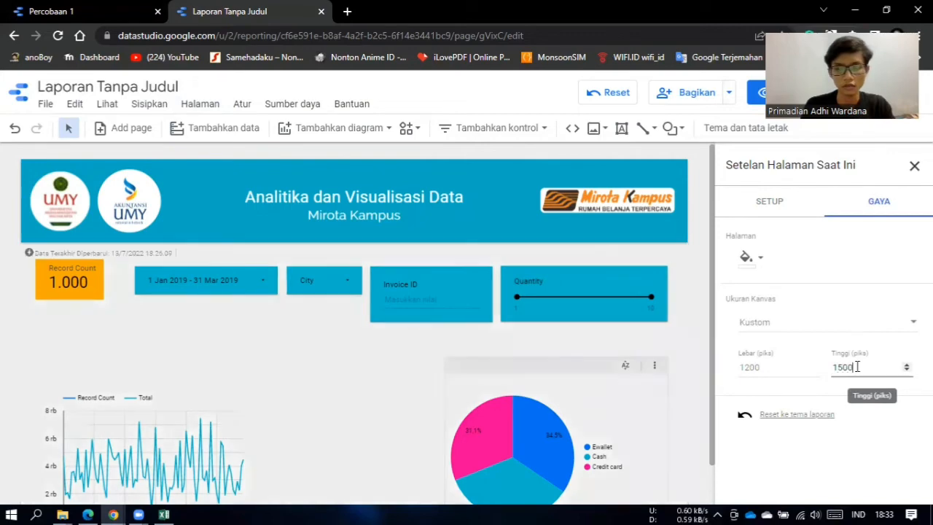
scroll(608, 271, "down", 3)
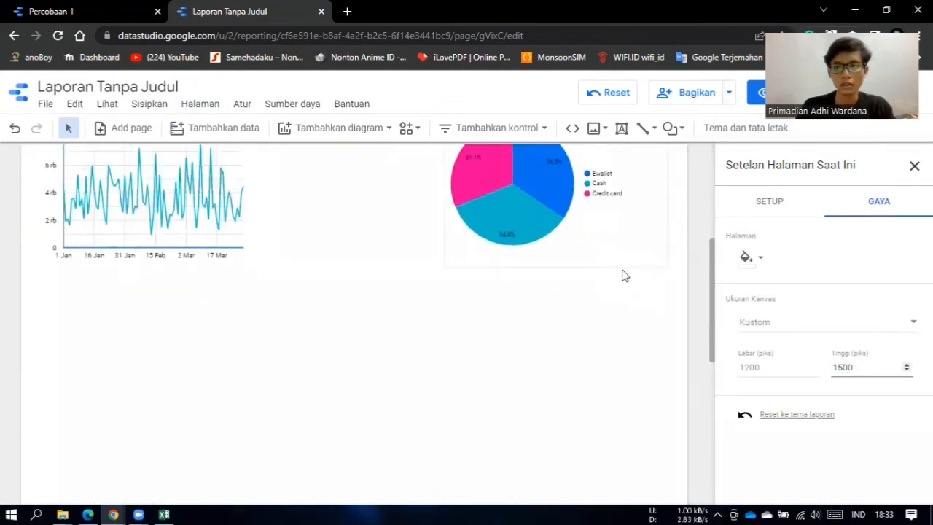
Add a column chart below the time series chart and widen it to about twice its width, reaching beneath the pie chart.
scroll(343, 250, "down", 1)
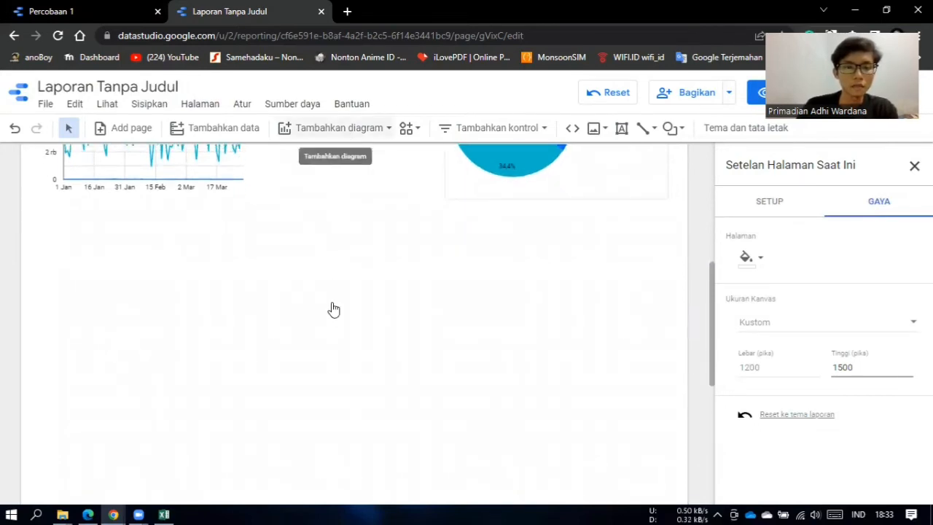
left_click(336, 129)
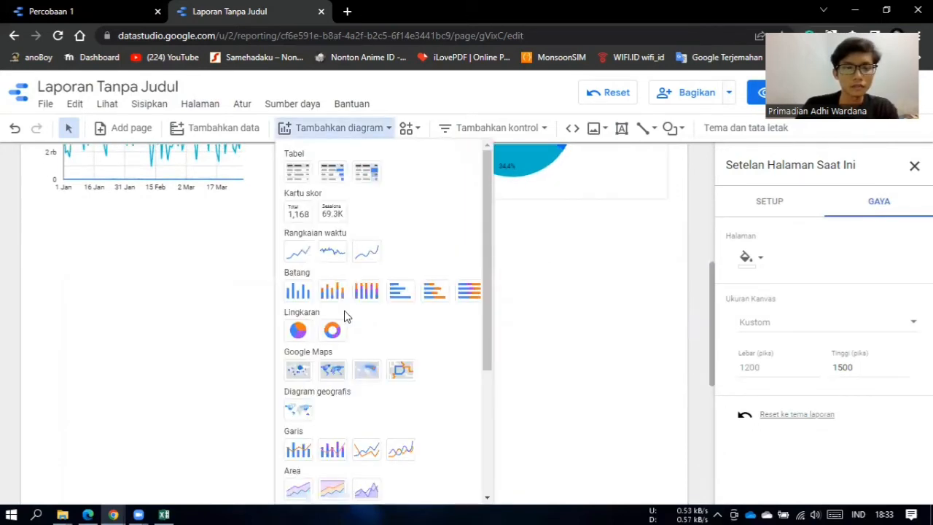
left_click(298, 373)
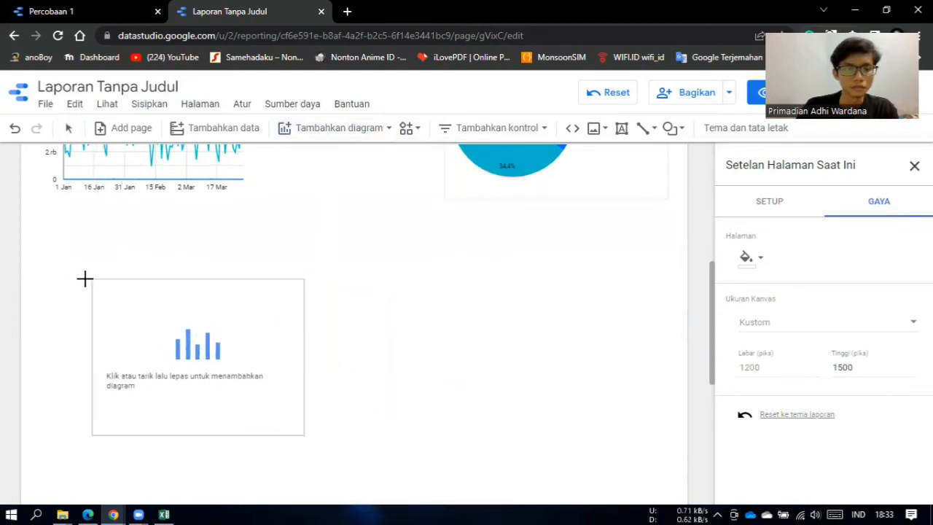
left_click(51, 251)
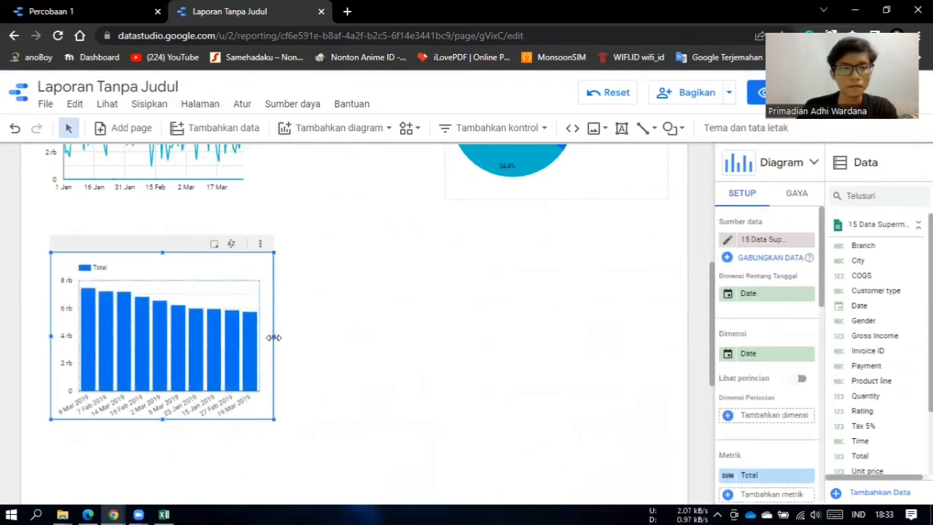
left_click_drag(274, 334, 511, 354)
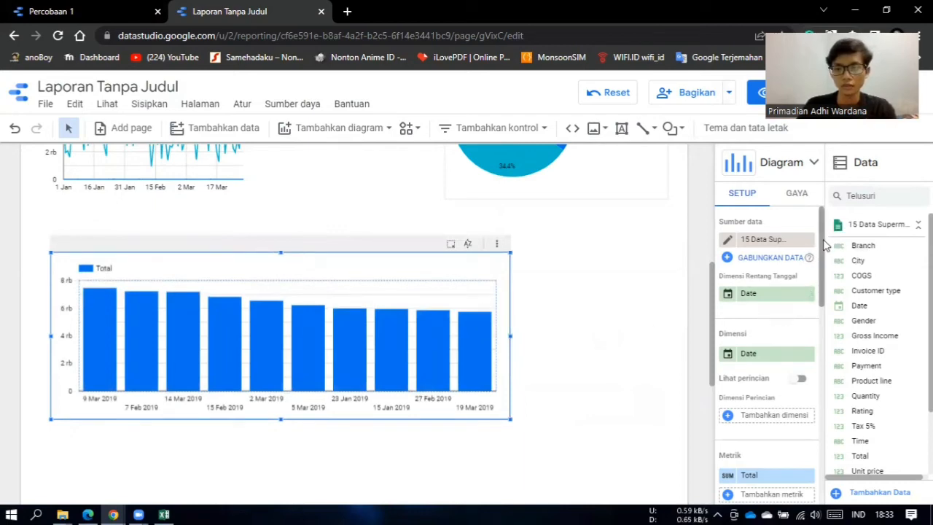
Replace the column chart's Date dimension with Product line and its Total metric with Quantity.
left_click_drag(825, 241, 817, 268)
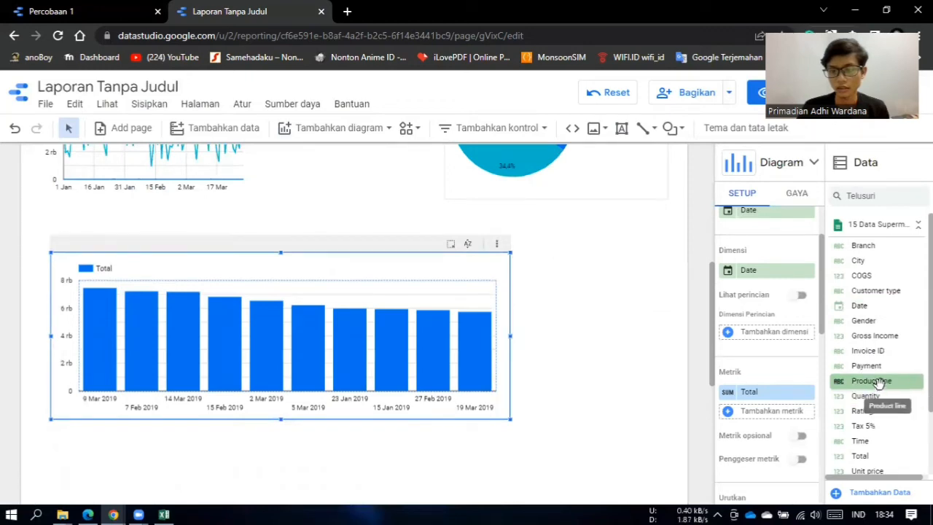
left_click_drag(864, 373, 775, 270)
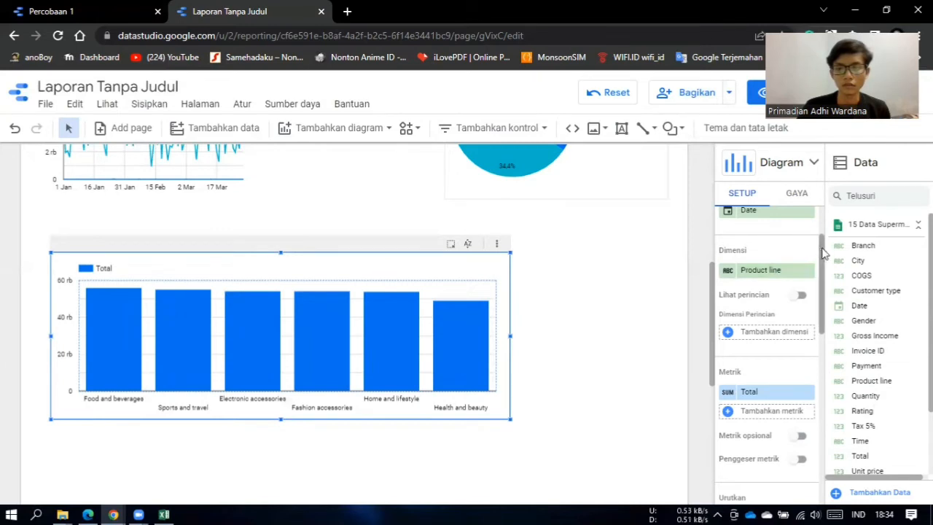
scroll(823, 283, "down", 1)
scroll(823, 283, "down", 1)
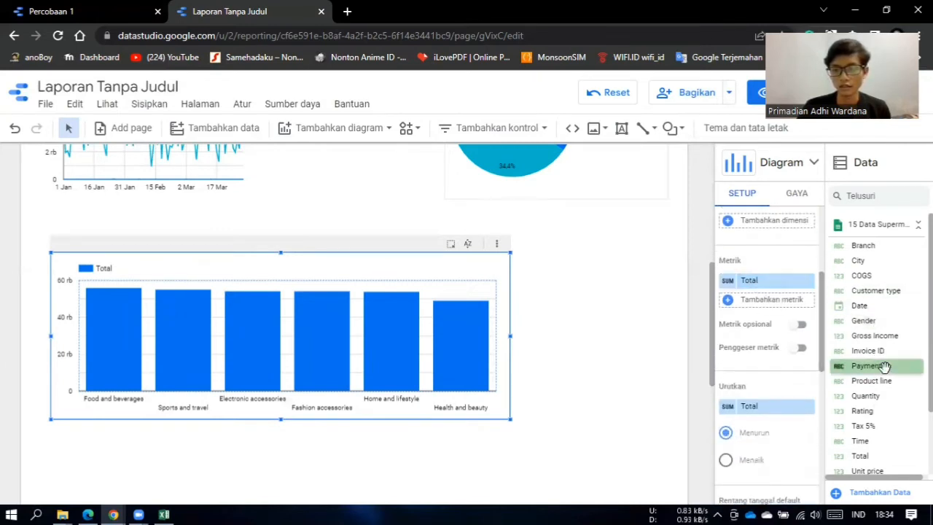
left_click_drag(878, 396, 768, 288)
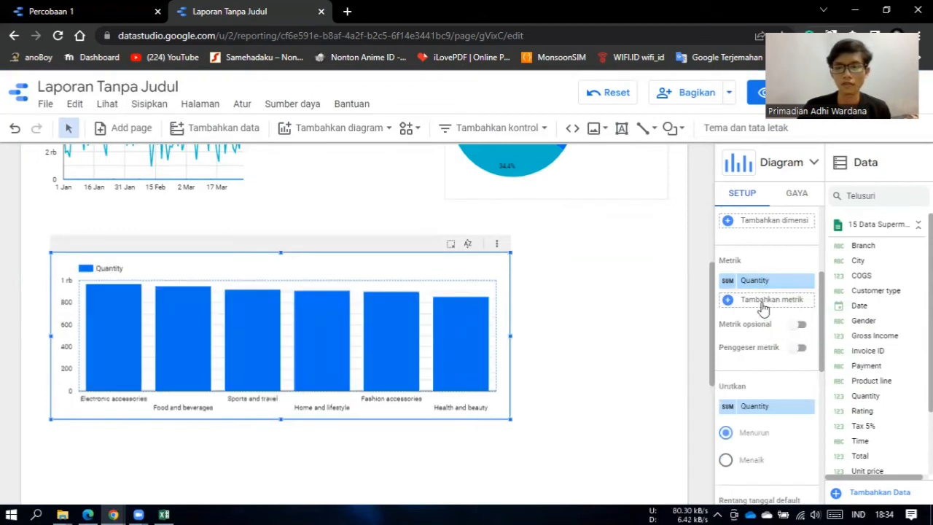
Sort the column chart by Quantity in ascending order and show data labels on its bars.
left_click(726, 461)
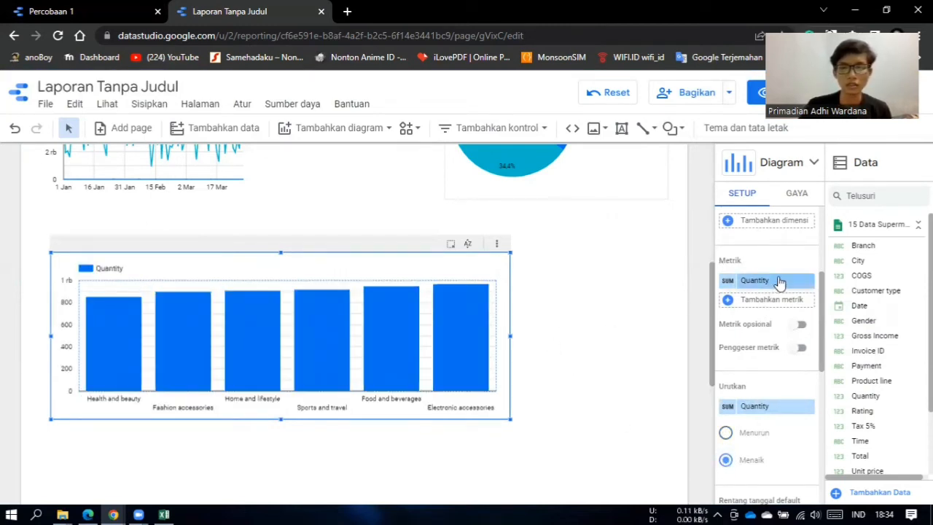
scroll(778, 282, "down", 3)
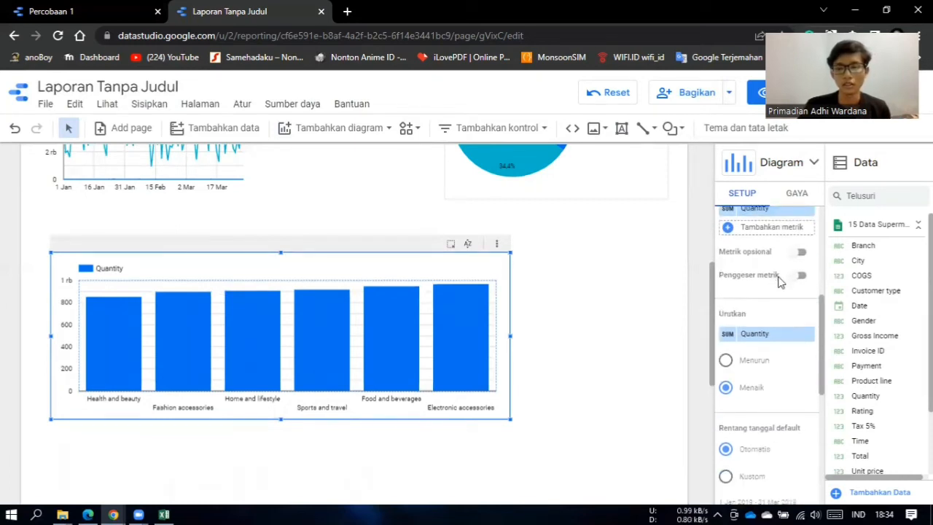
scroll(778, 282, "up", 3)
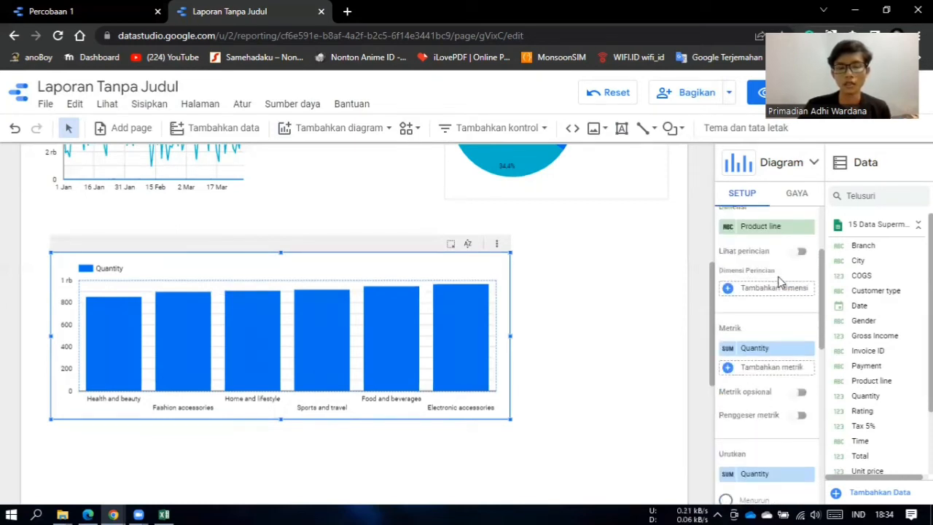
scroll(779, 280, "up", 3)
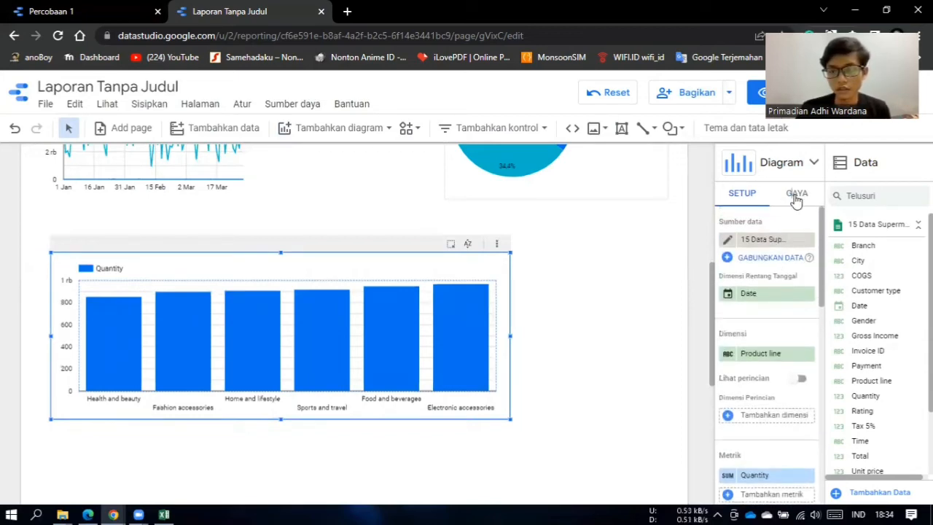
left_click(797, 196)
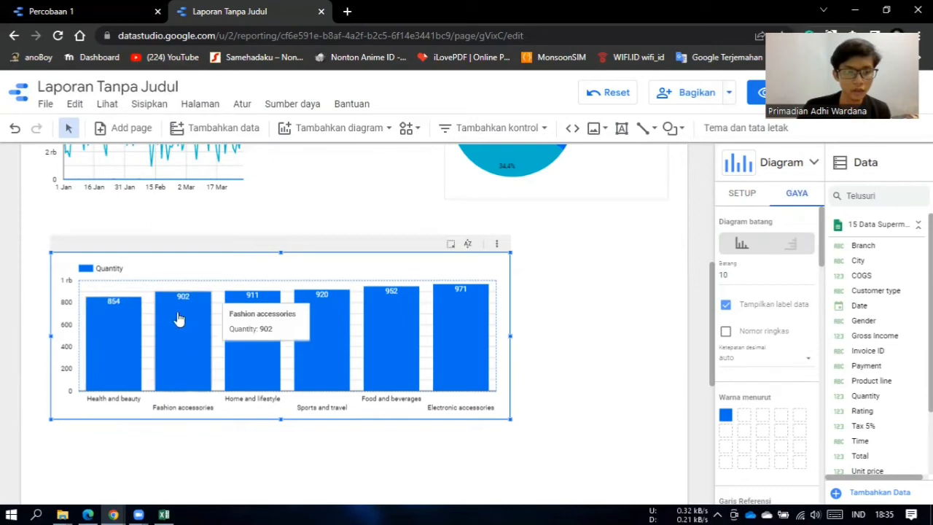
left_click(587, 333)
Widen the time series chart to the right until it nearly reaches the pie chart's left edge.
scroll(558, 317, "up", 4)
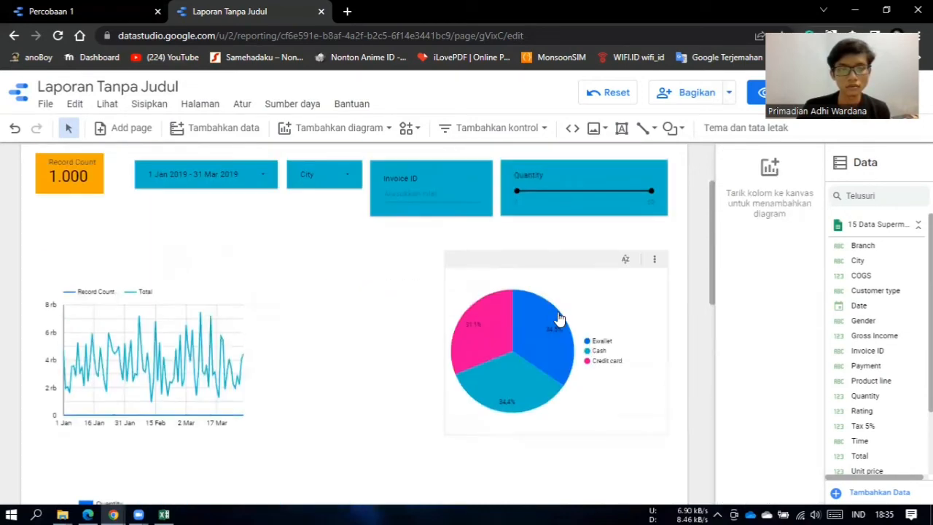
scroll(557, 312, "down", 5)
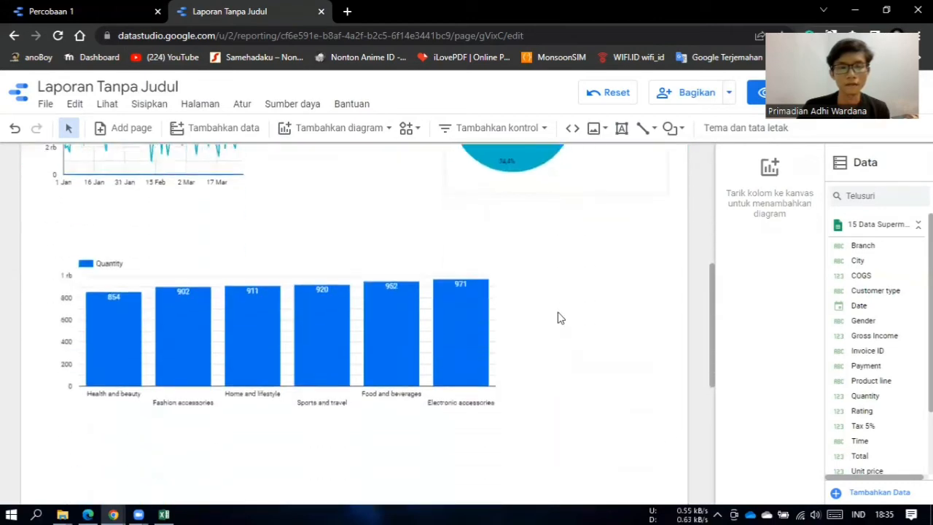
mouse_move(455, 243)
scroll(325, 261, "up", 2)
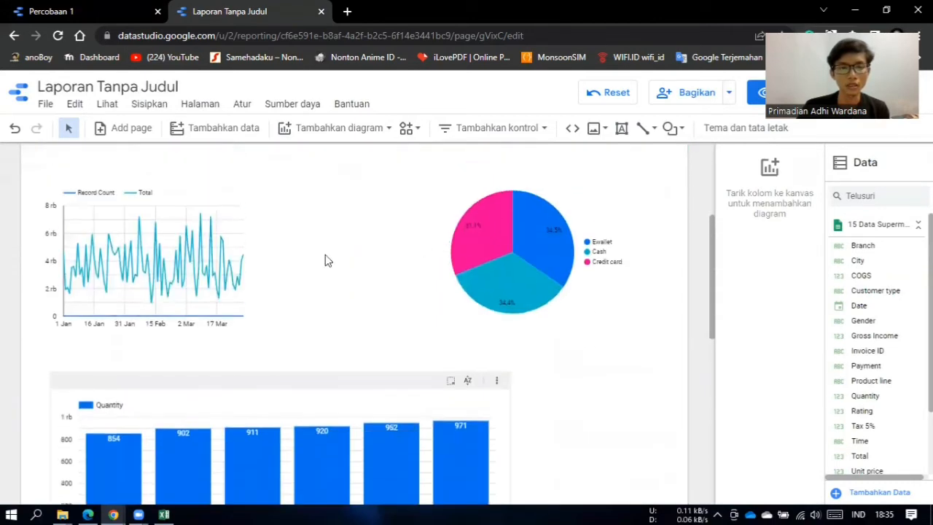
left_click(182, 266)
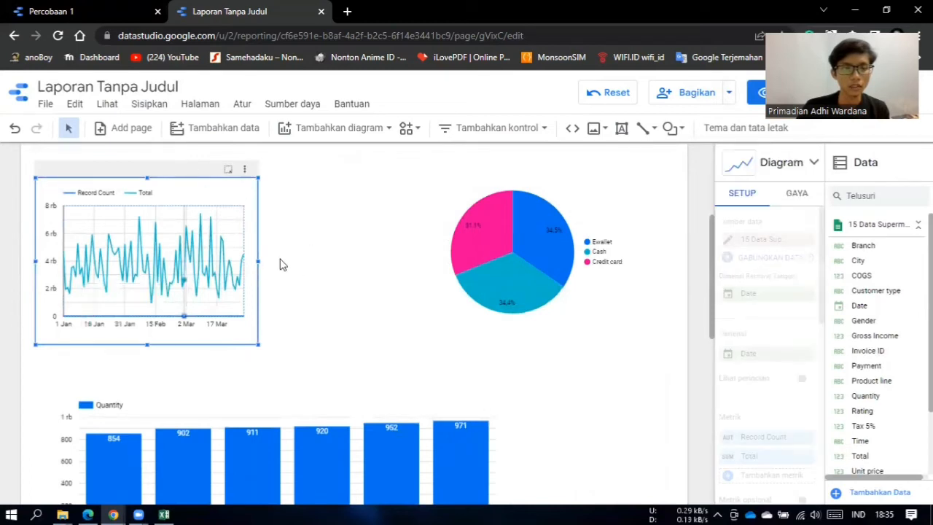
left_click_drag(256, 261, 439, 278)
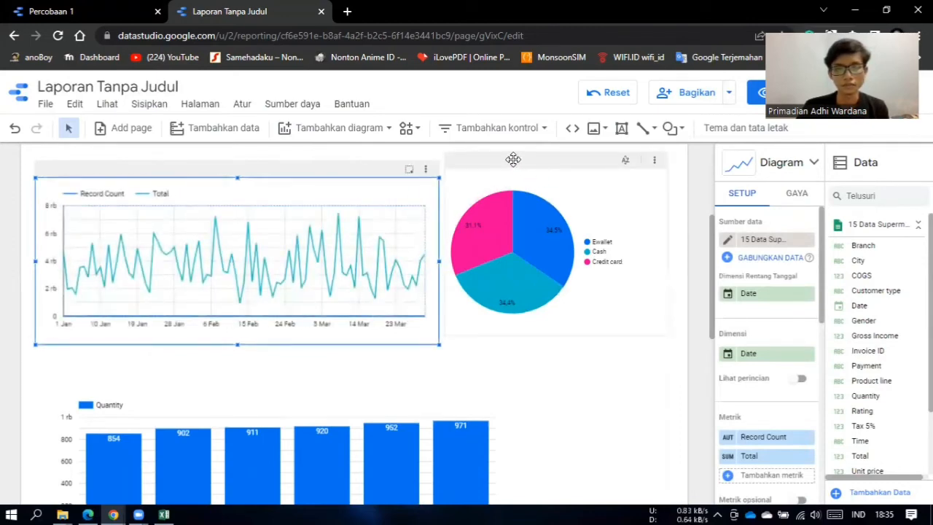
Move the pie chart slightly right to leave a gap beside the widened time series chart, and deselect it.
left_click_drag(509, 159, 516, 167)
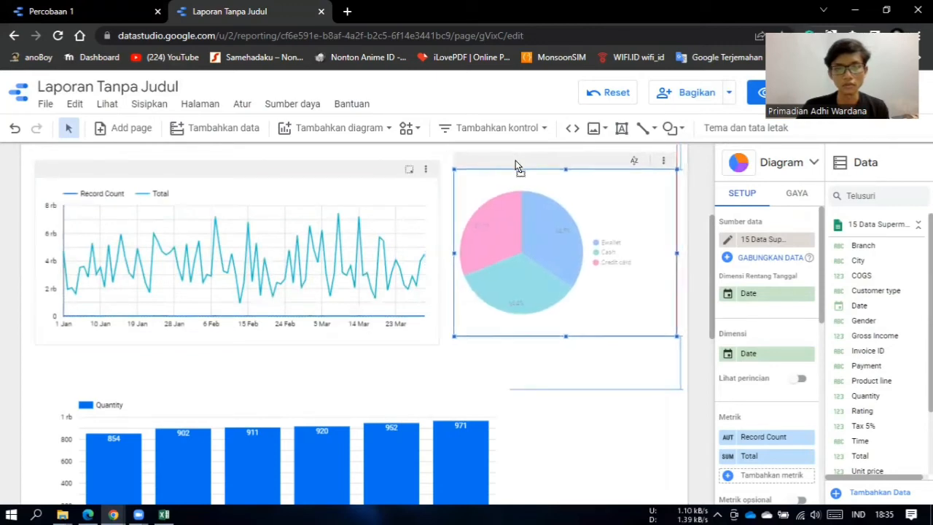
left_click(537, 443)
scroll(512, 415, "up", 3)
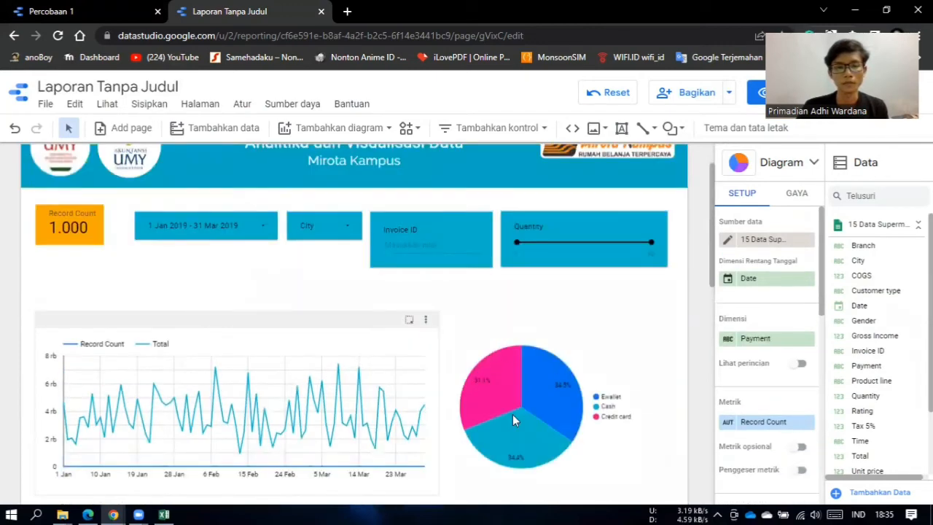
Move the column chart up and left so its left edge lines up with the time series chart above.
scroll(513, 415, "down", 3)
scroll(512, 420, "down", 6)
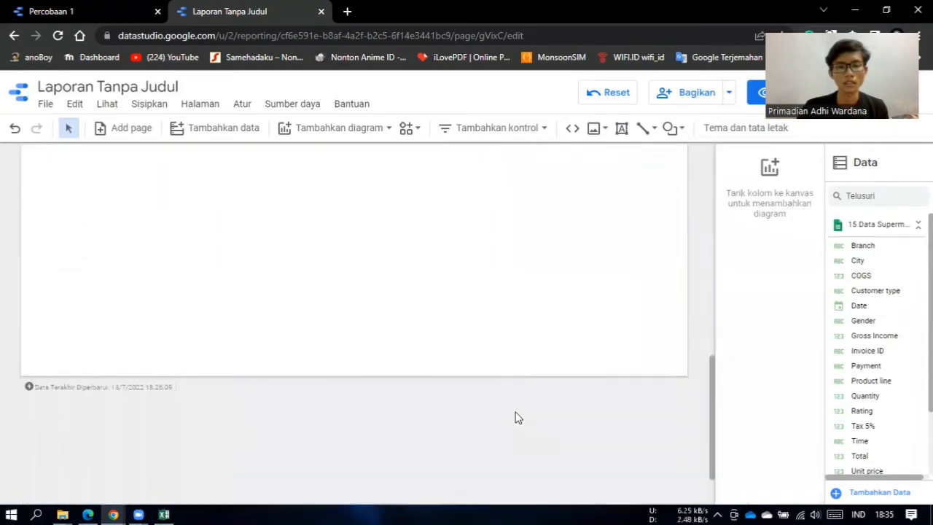
scroll(515, 417, "up", 2)
scroll(515, 417, "up", 4)
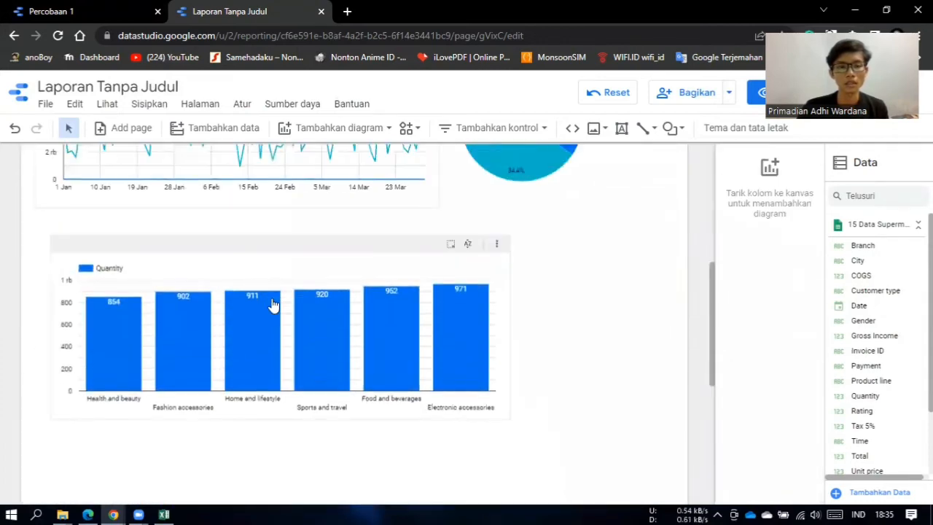
mouse_move(254, 235)
left_mouse_down()
mouse_move(250, 243)
mouse_move(240, 218)
mouse_move(242, 231)
left_mouse_up()
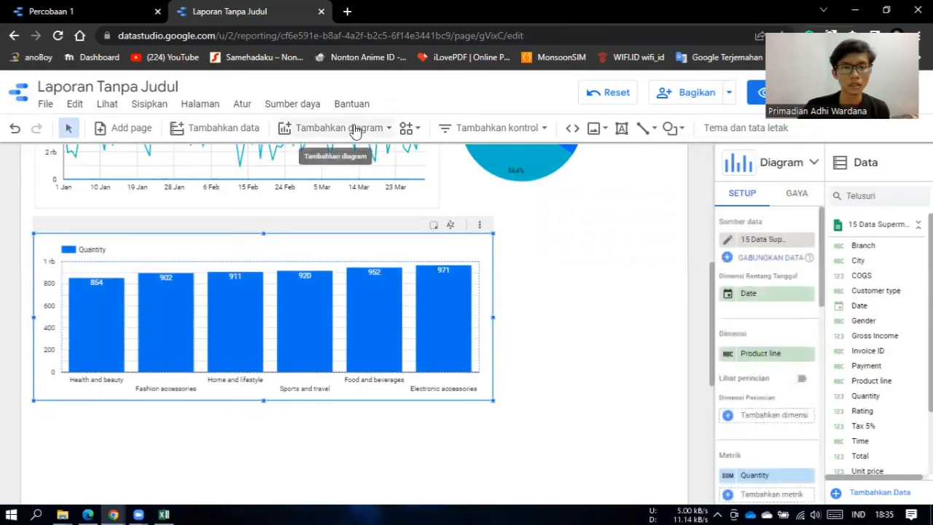
Insert a plain table in the empty area below the column chart.
left_click(355, 129)
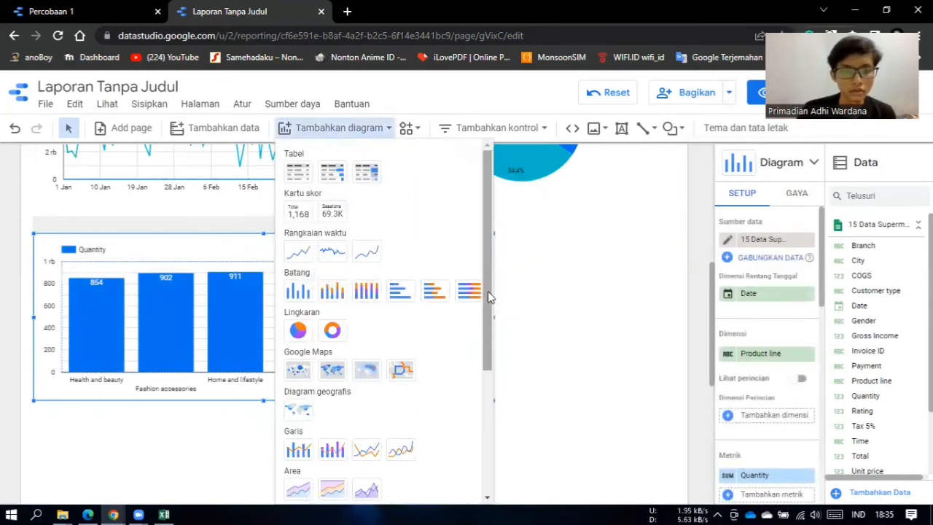
left_click_drag(487, 291, 477, 237)
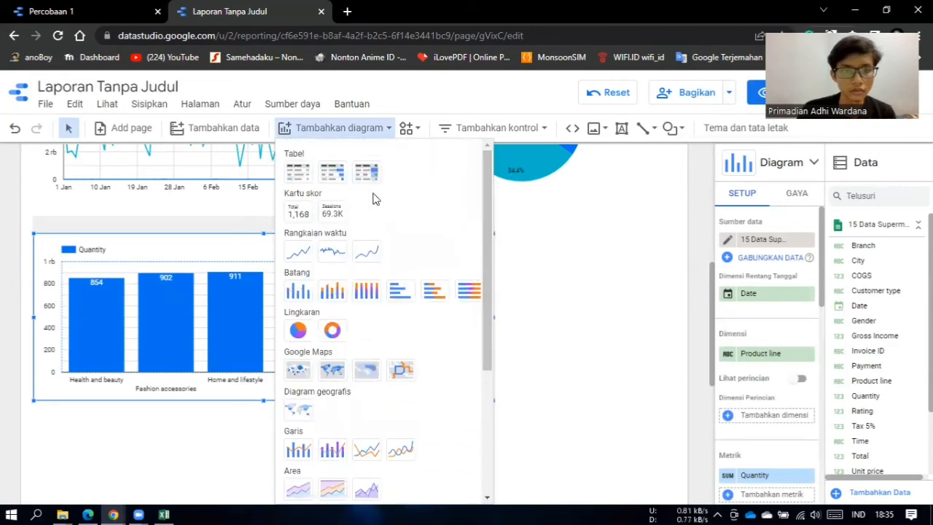
left_click(296, 166)
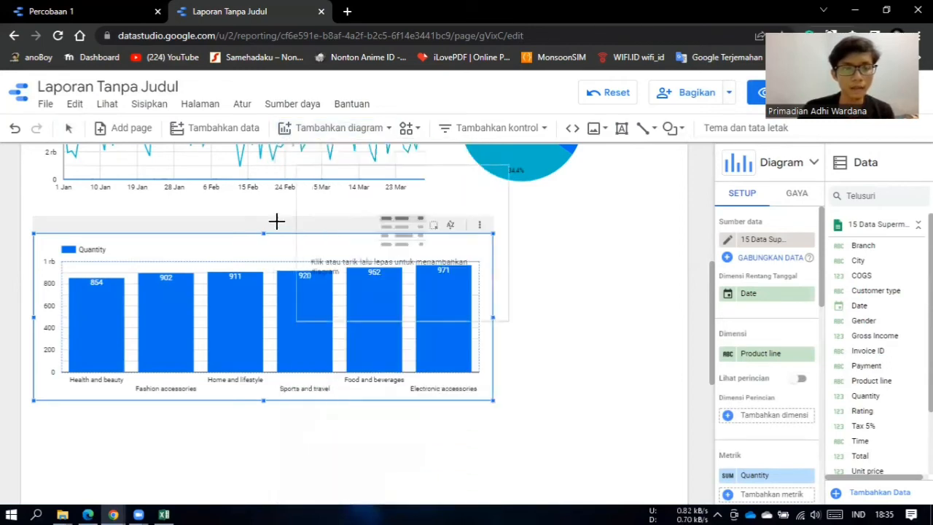
scroll(277, 337, "down", 5)
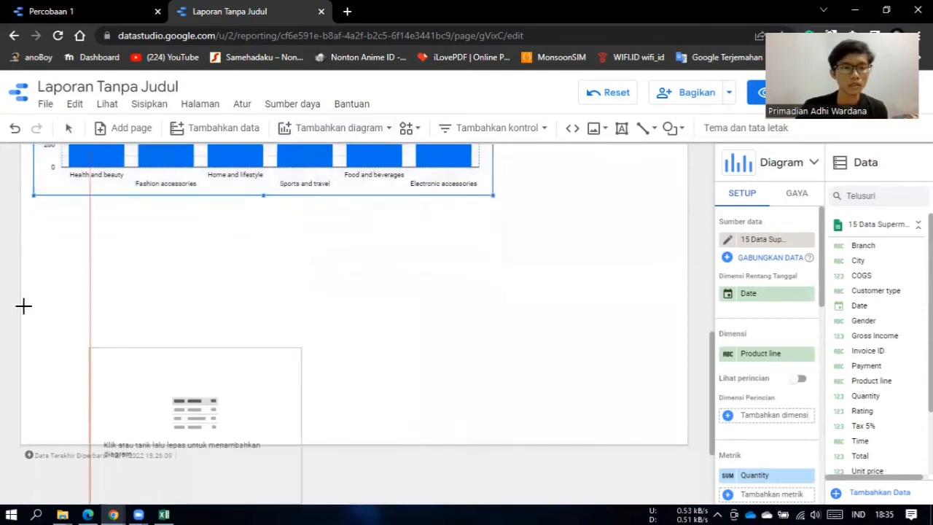
left_click(41, 223)
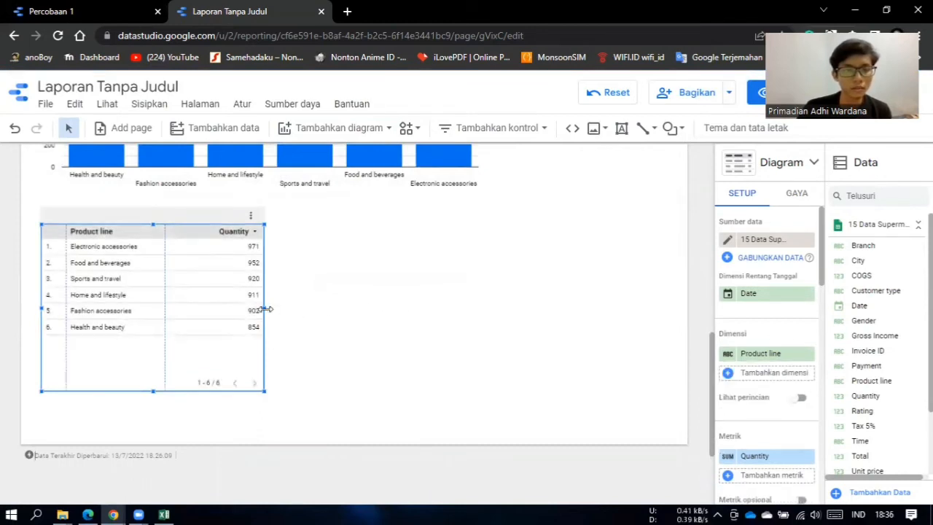
Widen the new table almost to the page's right edge and move it down to leave a gap below the column chart.
left_click_drag(267, 309, 685, 313)
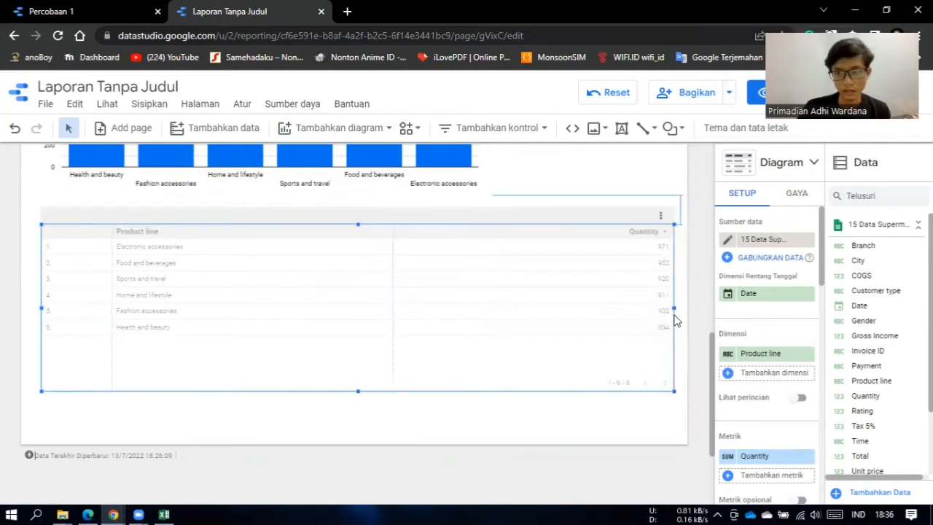
left_click(295, 204)
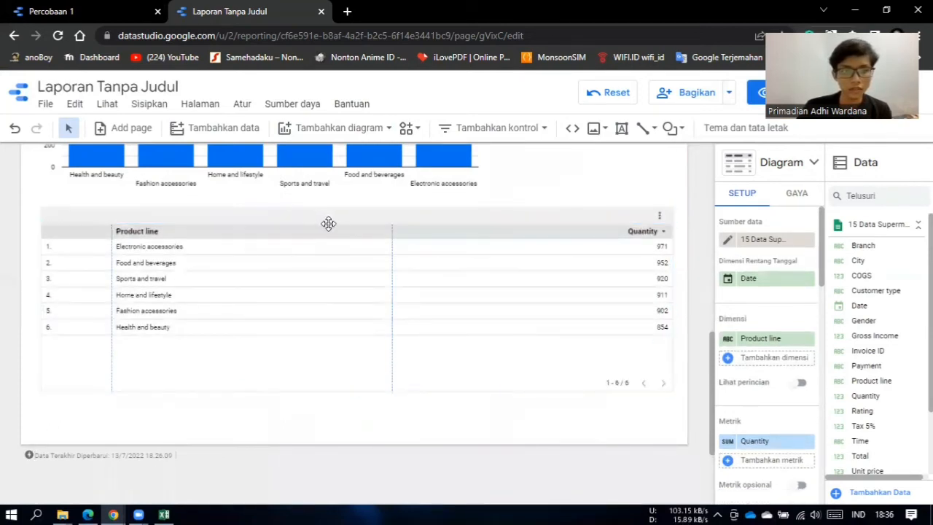
left_click_drag(262, 212, 261, 242)
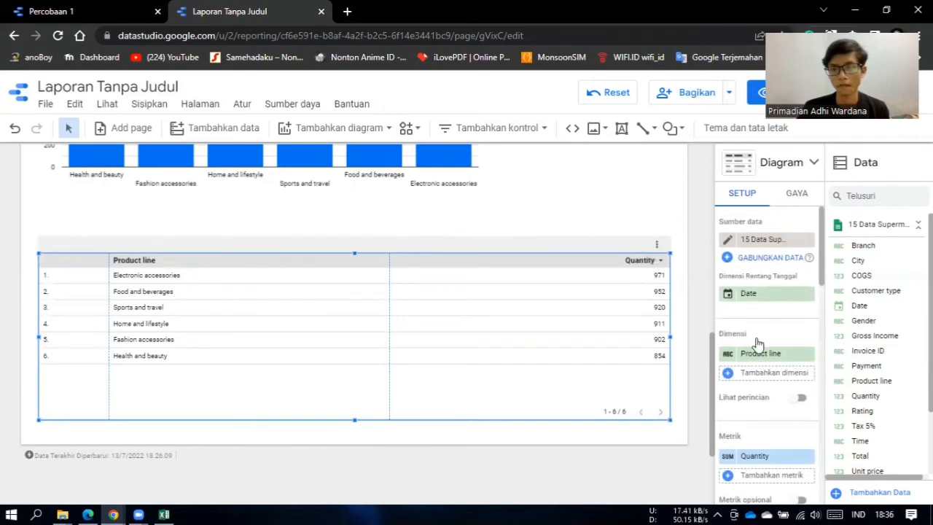
Replace the table's Quantity metric with the Date field.
scroll(758, 343, "down", 2)
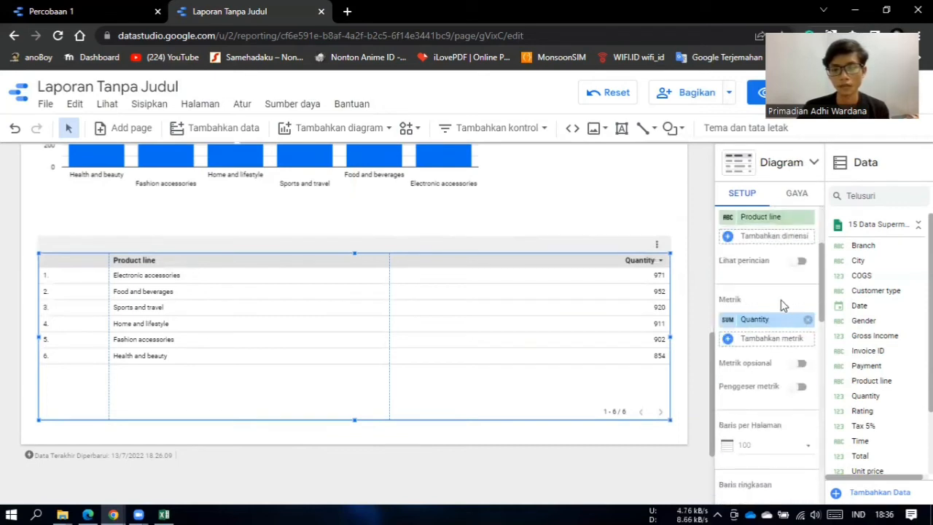
scroll(782, 305, "down", 3)
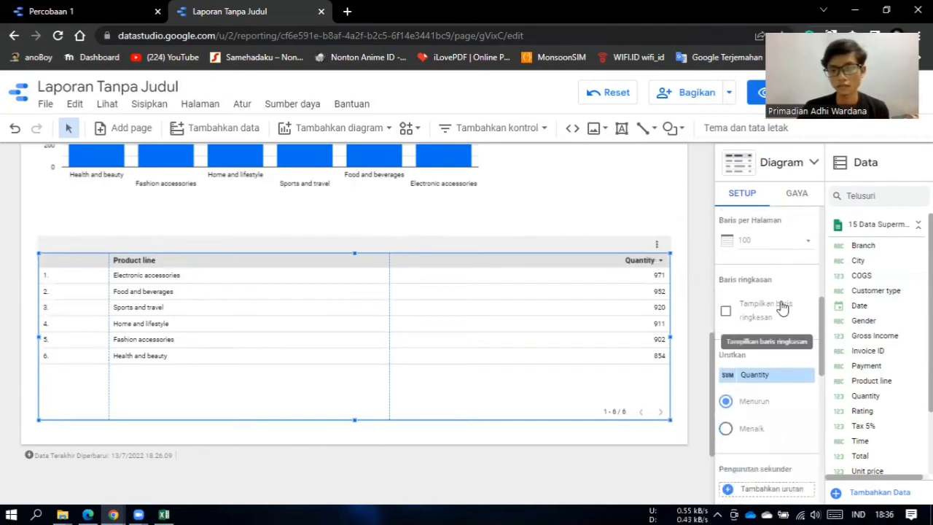
scroll(782, 305, "up", 3)
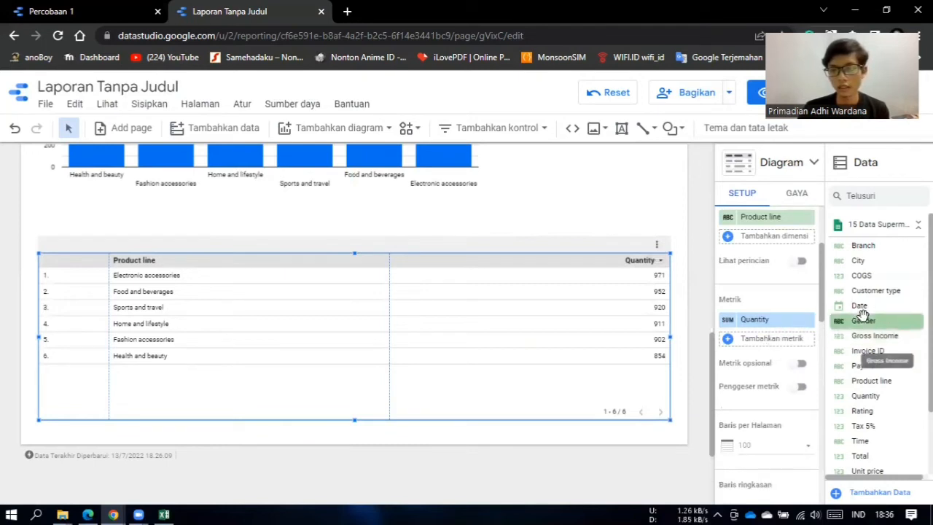
left_click_drag(861, 306, 752, 326)
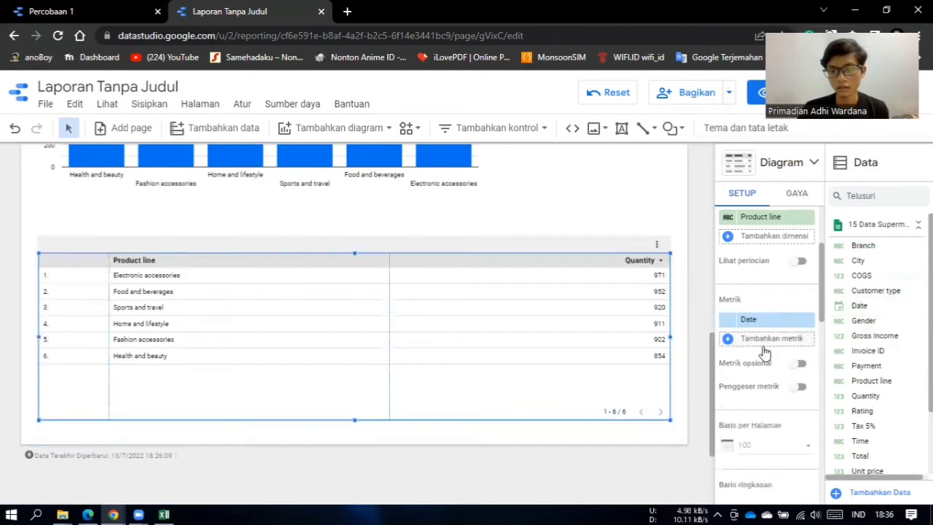
left_click(768, 345)
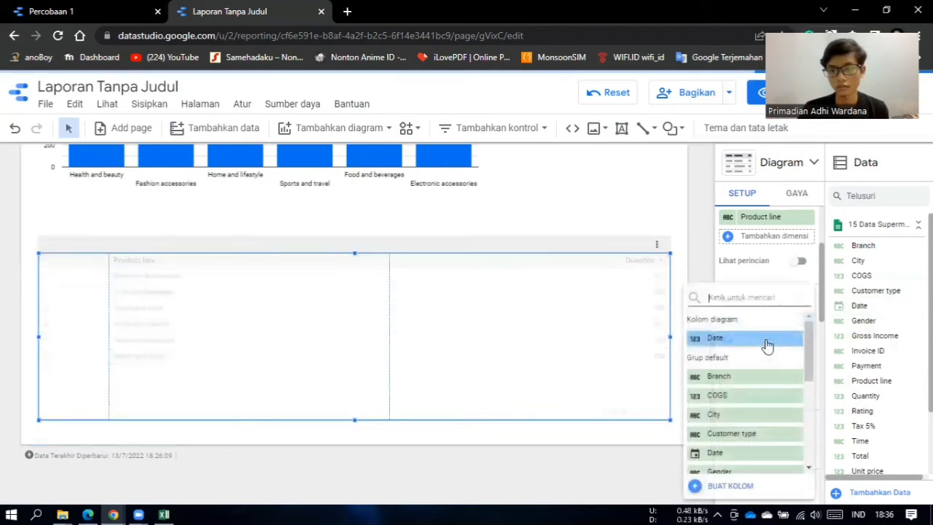
left_click(750, 273)
Add Date and Invoice ID to the table as dimensions after Product line.
scroll(756, 287, "down", 3)
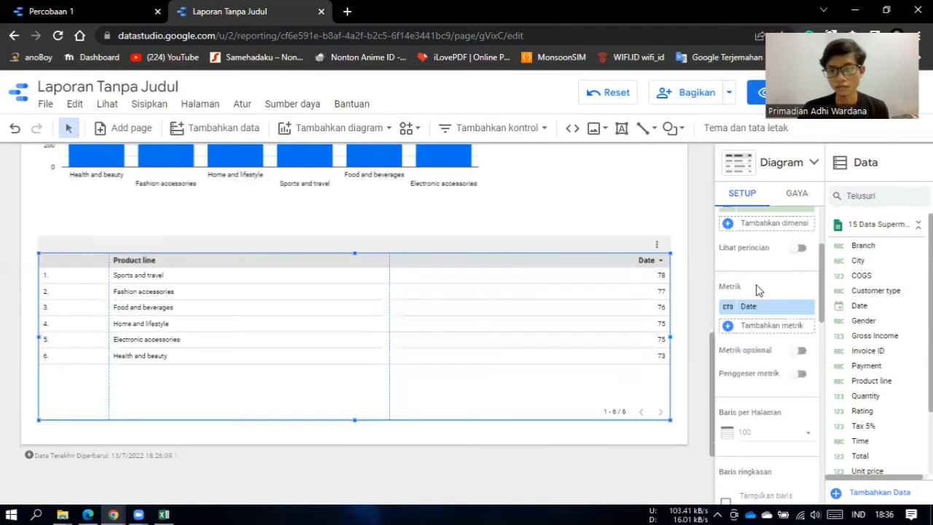
scroll(758, 290, "up", 5)
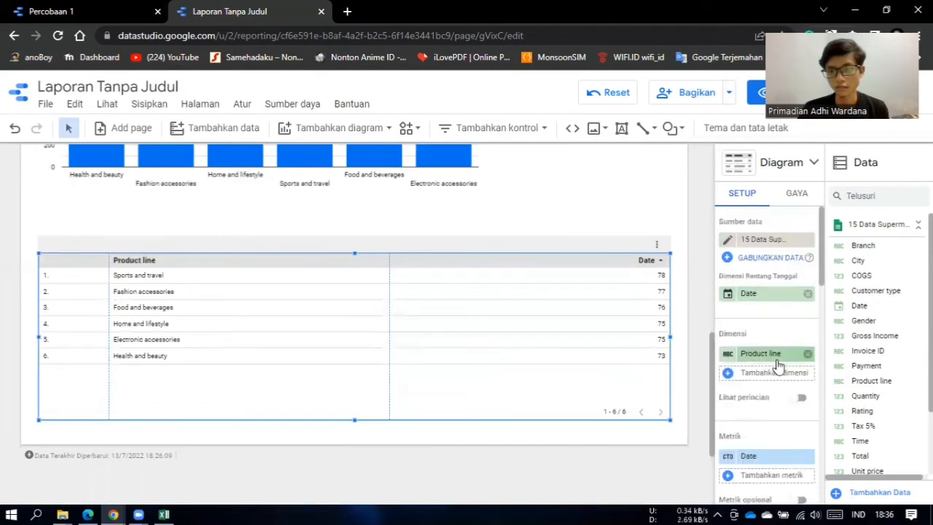
scroll(772, 353, "down", 1)
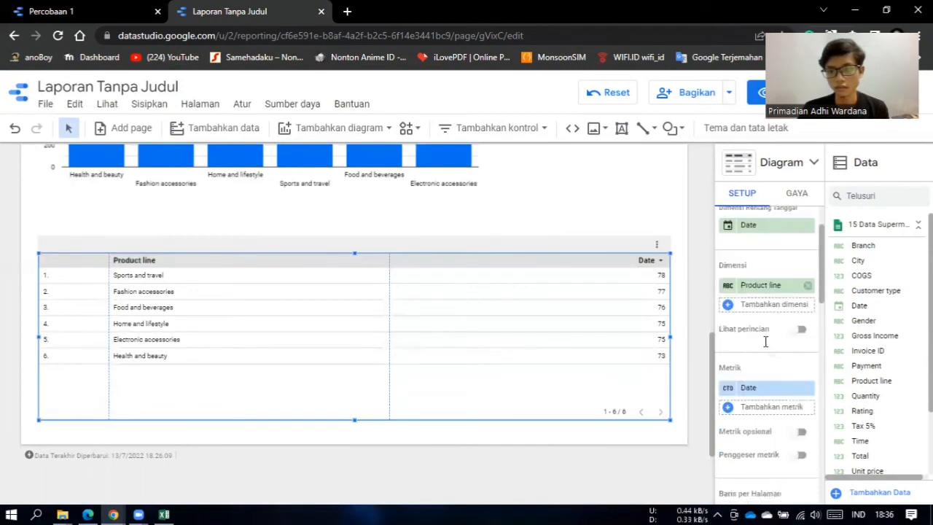
left_click(765, 304)
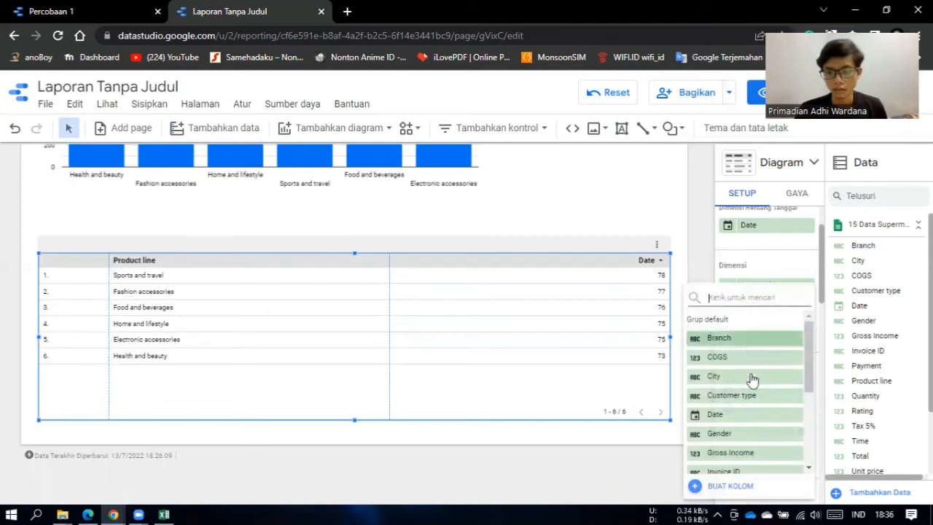
left_click(740, 414)
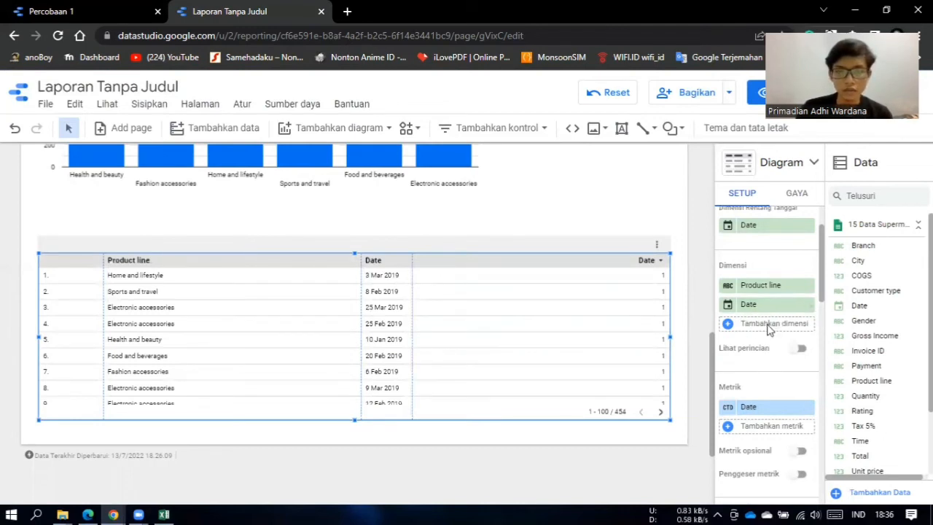
left_click(769, 324)
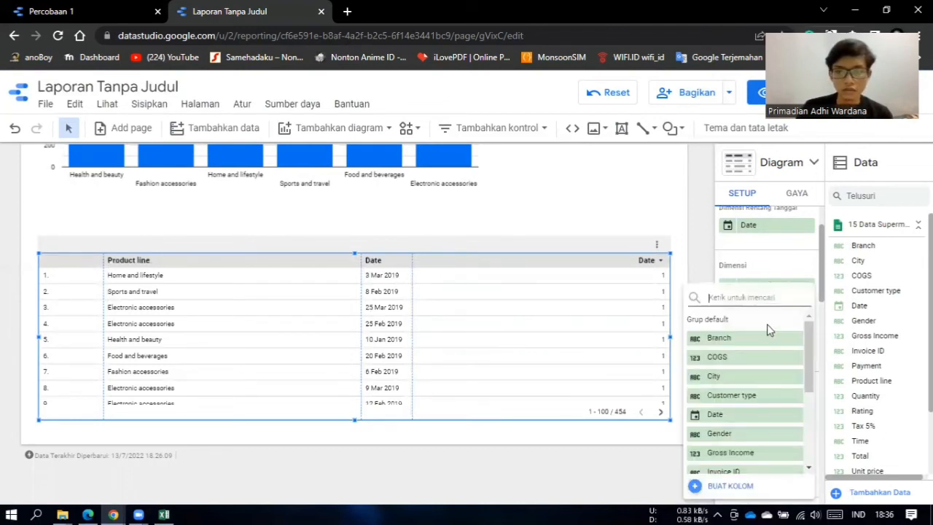
left_click(729, 471)
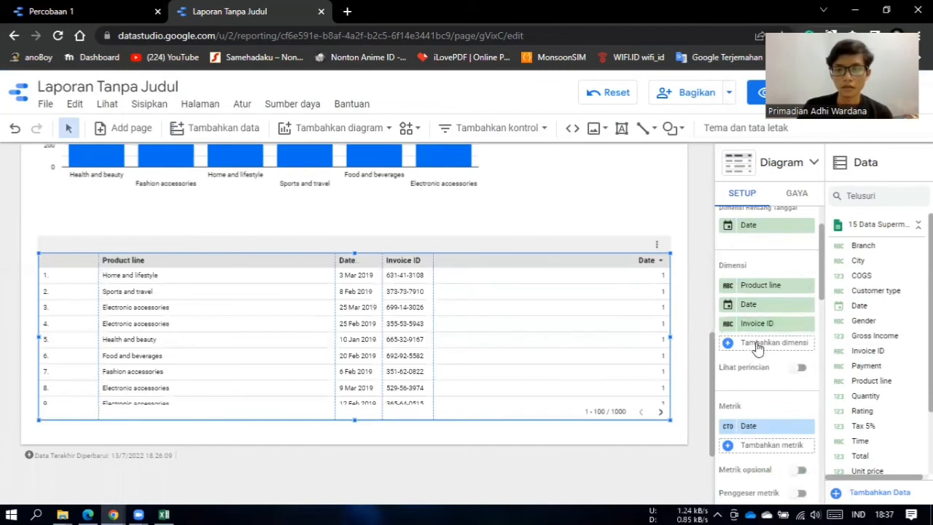
Add Payment and Branch to the table as further dimensions after Invoice ID.
left_click(758, 346)
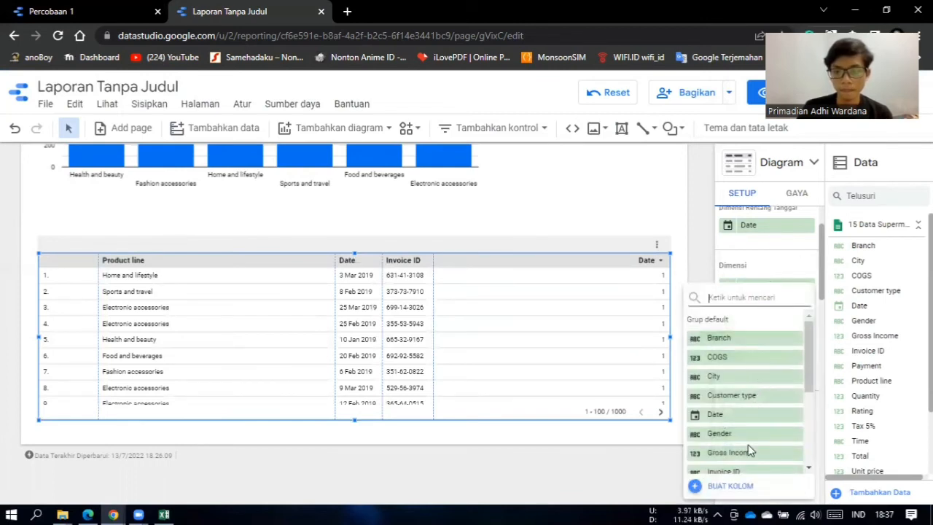
scroll(746, 437, "down", 2)
scroll(744, 416, "down", 2)
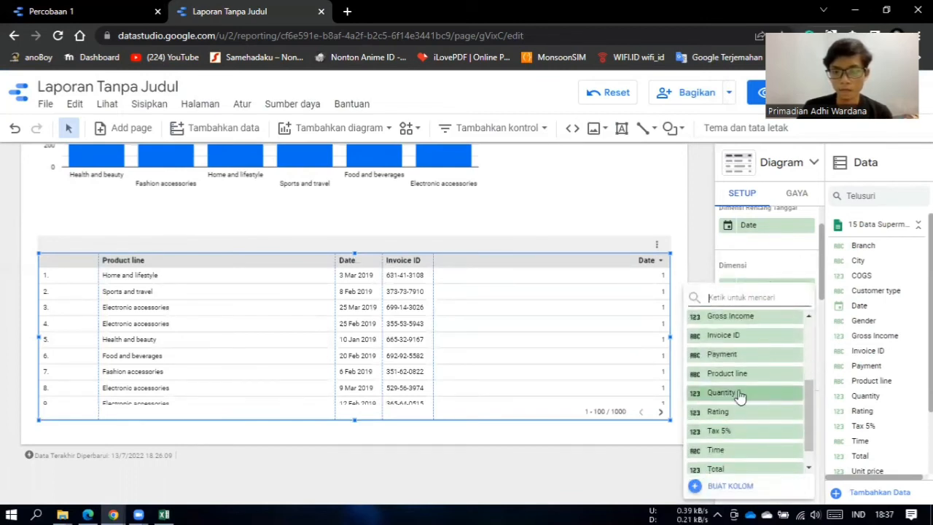
left_click(745, 354)
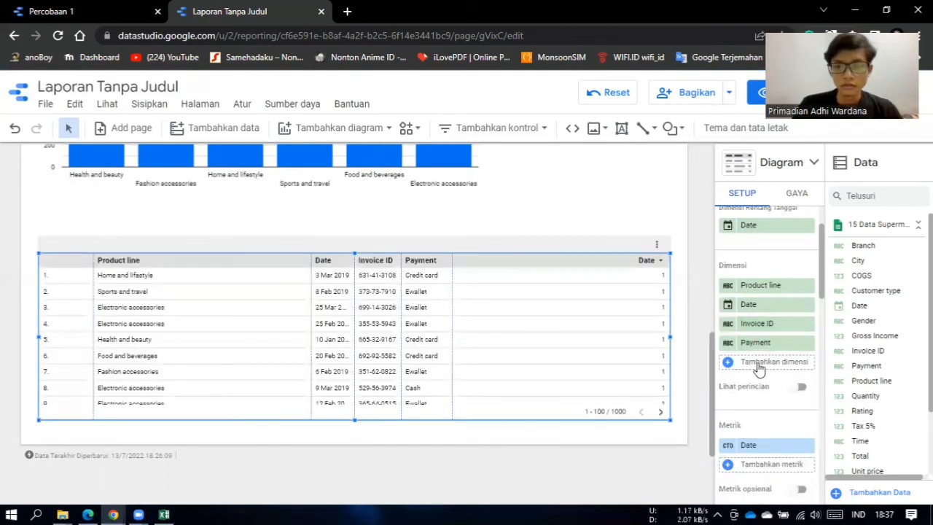
left_click(773, 362)
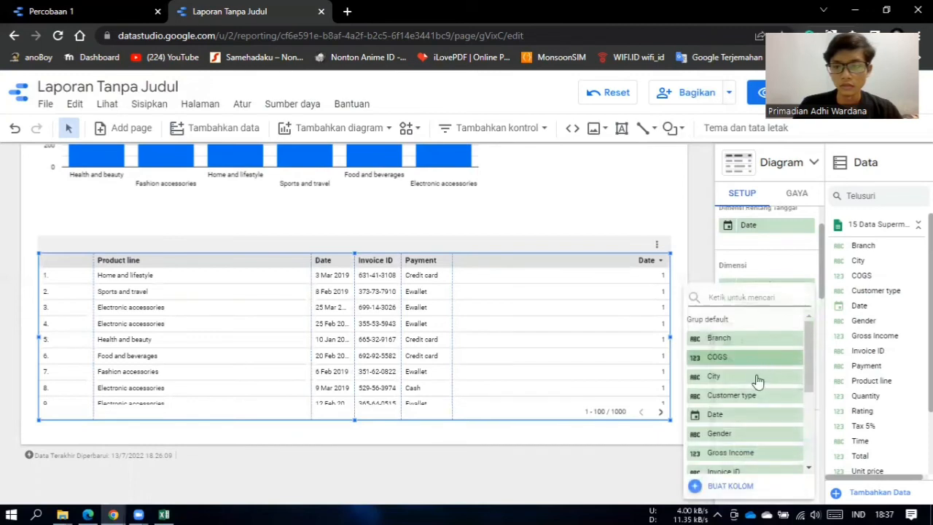
scroll(741, 426, "down", 2)
scroll(741, 371, "up", 3)
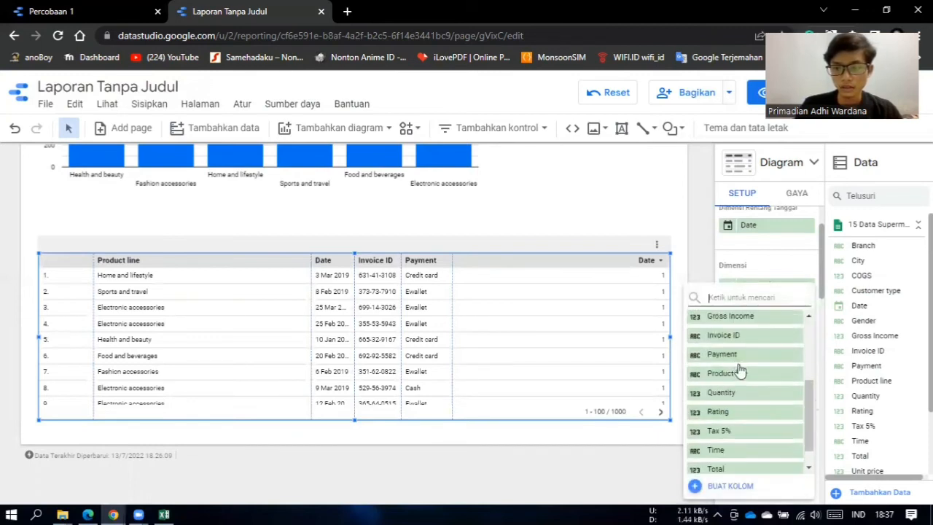
left_click(743, 338)
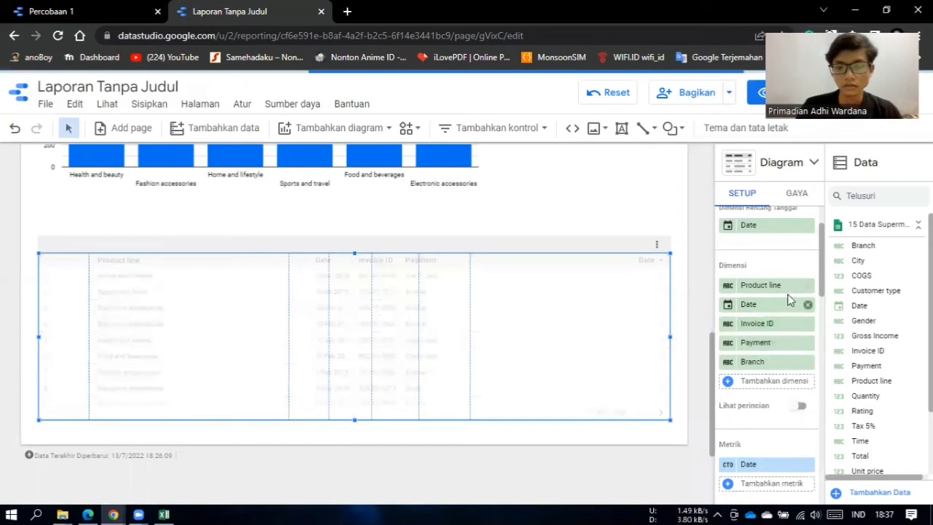
Add City, Customer type and Gender as dimensions after Branch in the table.
left_click(765, 385)
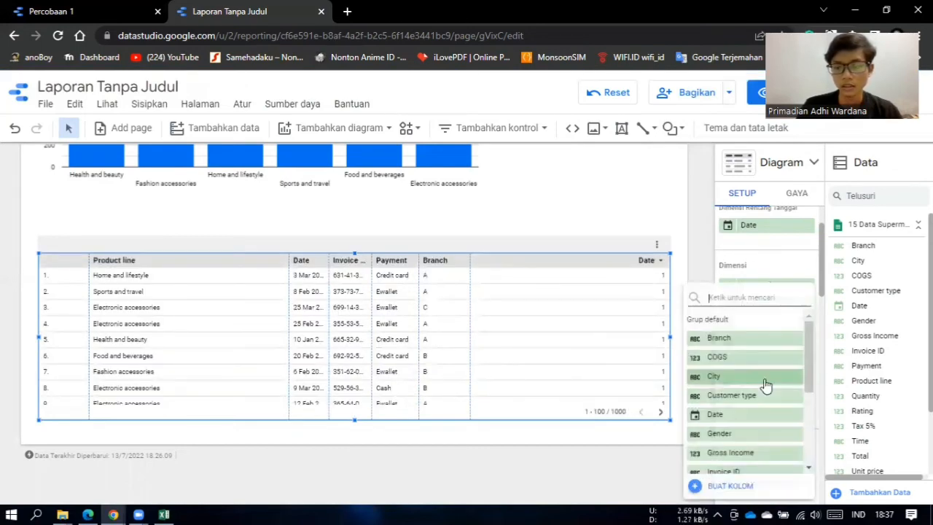
left_click(747, 382)
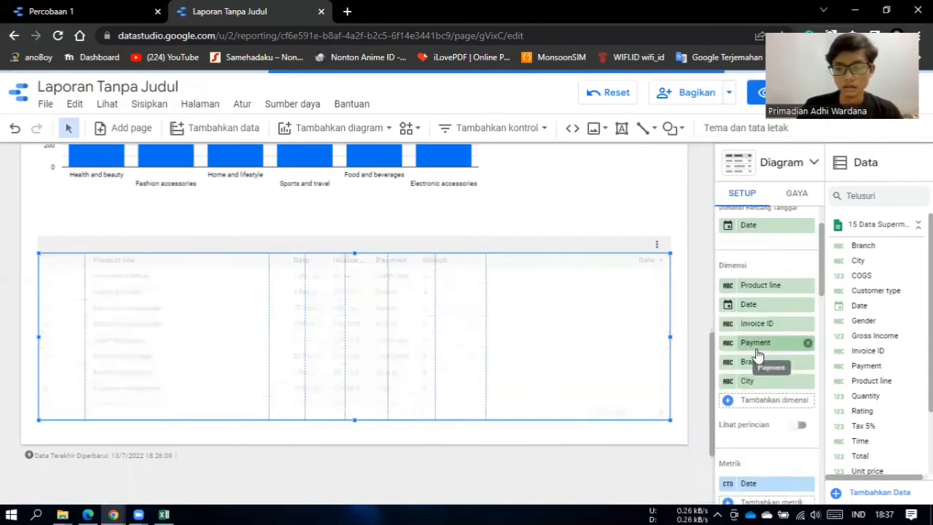
left_click(765, 402)
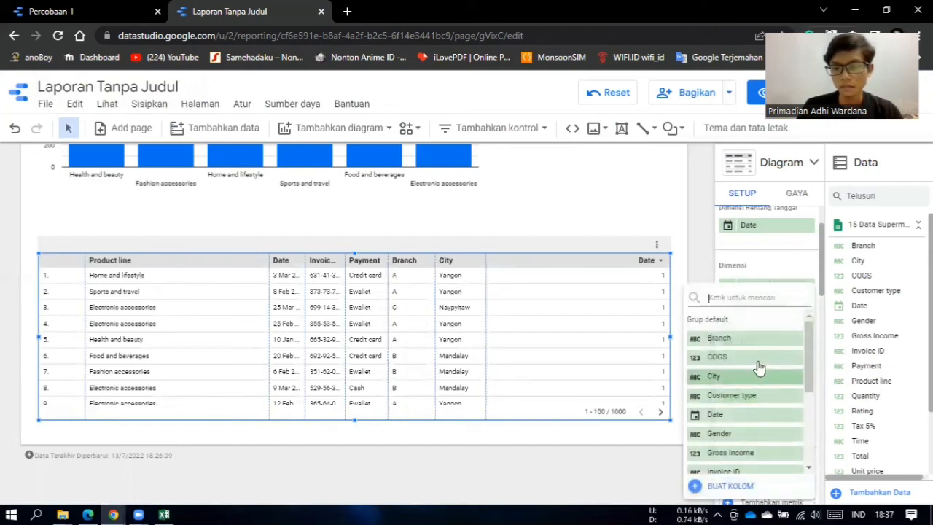
left_click(754, 400)
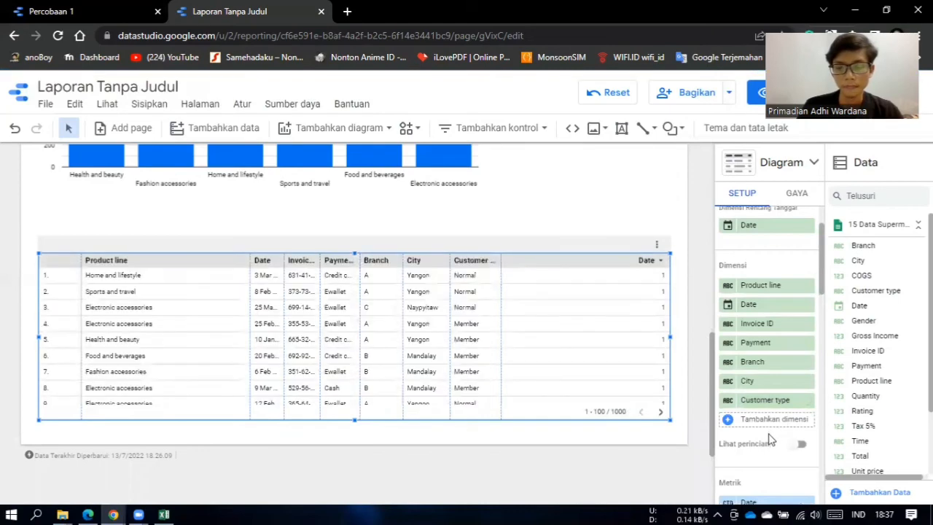
left_click(769, 420)
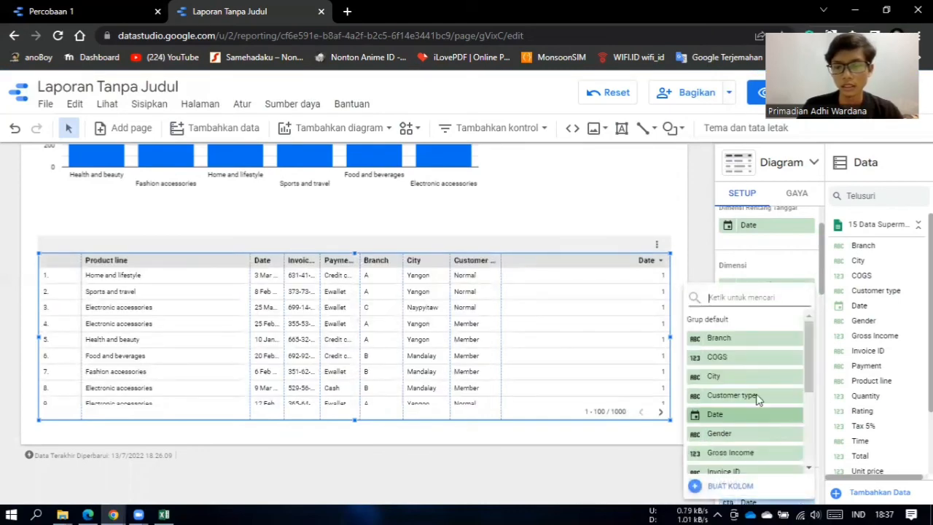
left_click(746, 436)
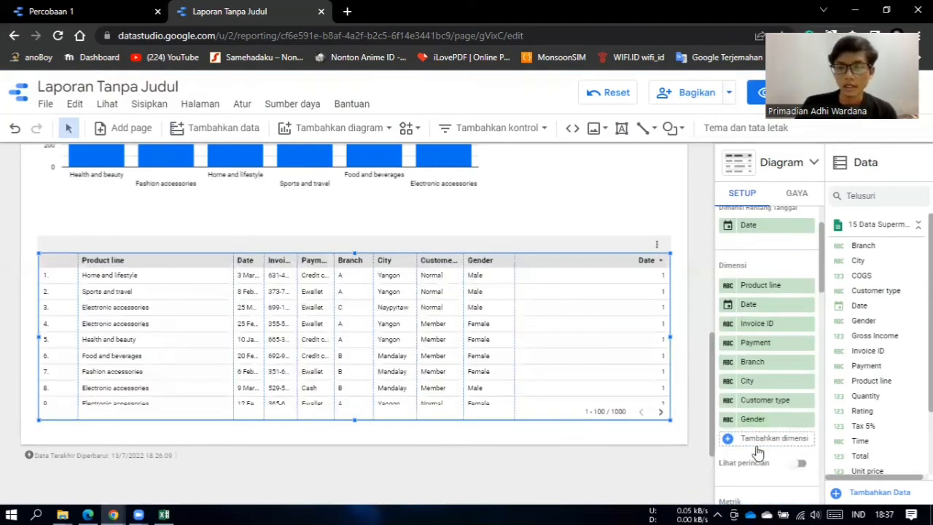
Add Product line again as the table's last dimension, after Gender.
left_click(765, 442)
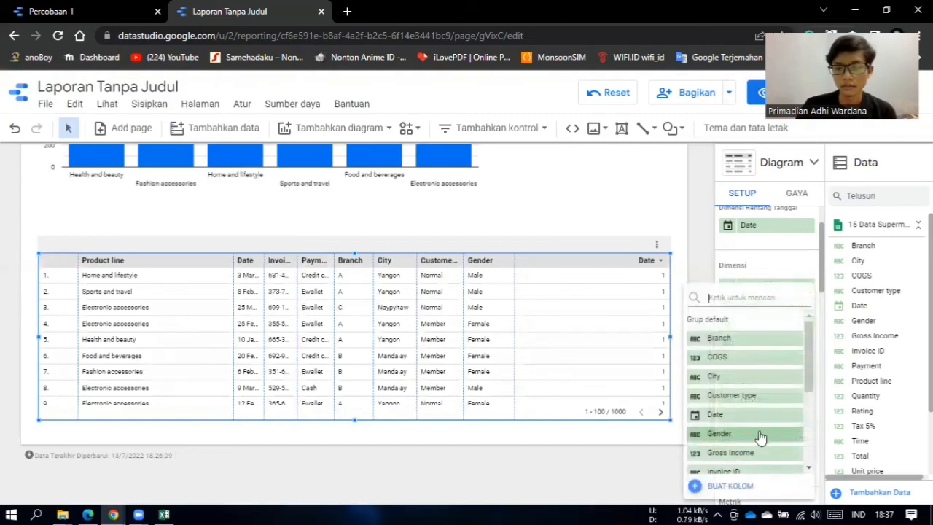
scroll(751, 437, "down", 3)
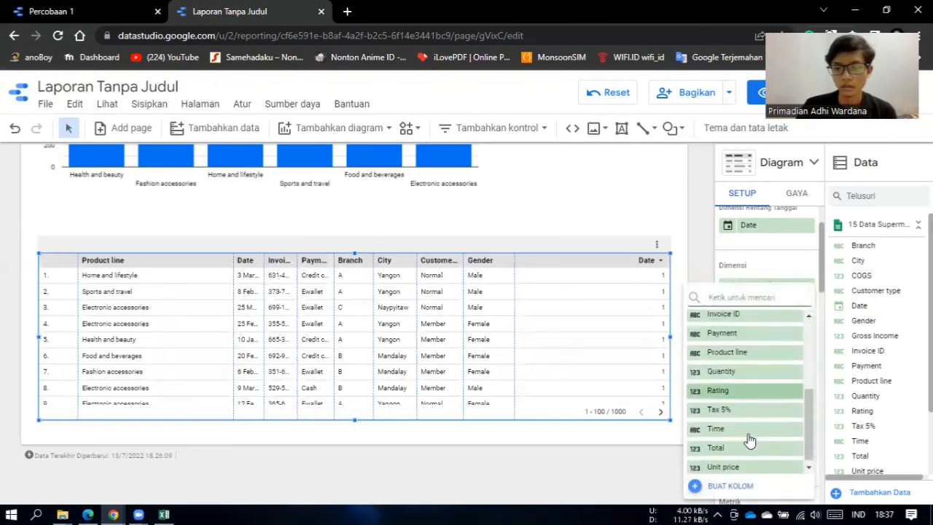
left_click(745, 350)
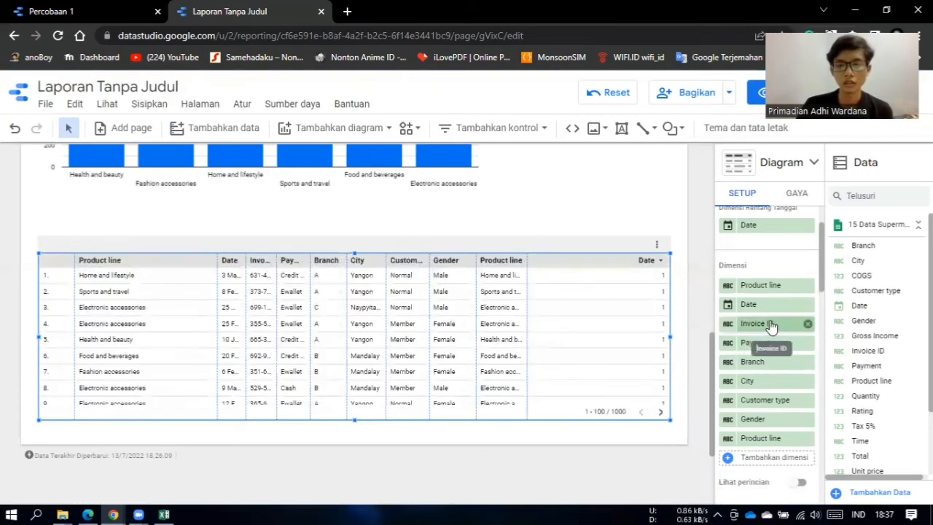
Add Unit price and Total as further metrics of the table, after Date.
scroll(769, 330, "down", 2)
scroll(770, 325, "down", 2)
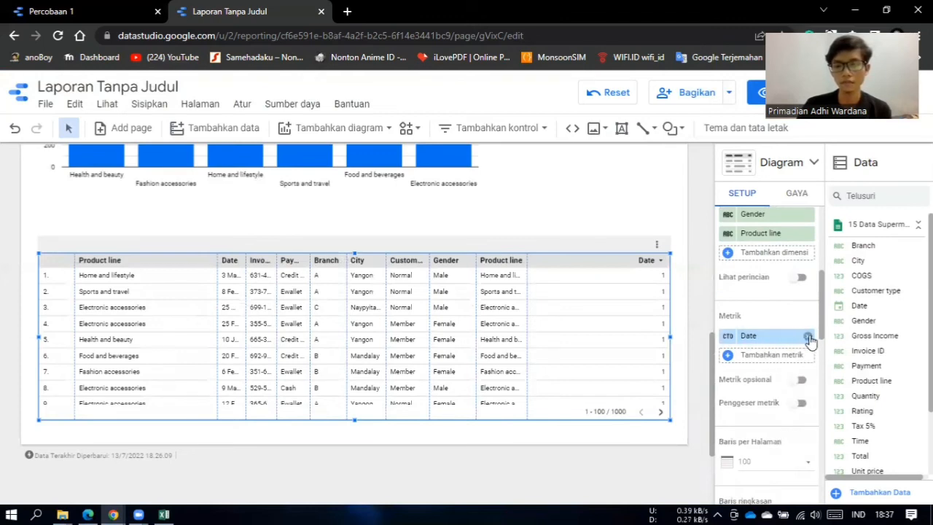
left_click(766, 357)
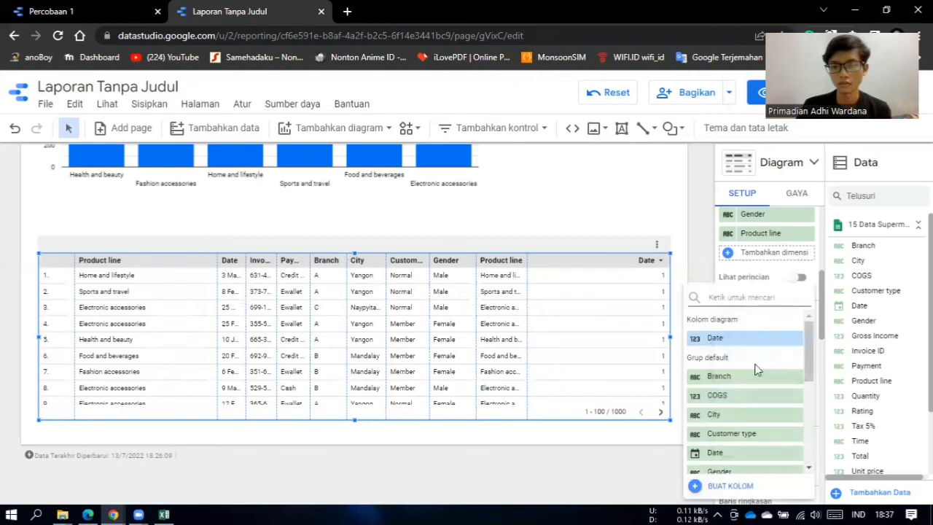
left_click_drag(810, 329, 801, 442)
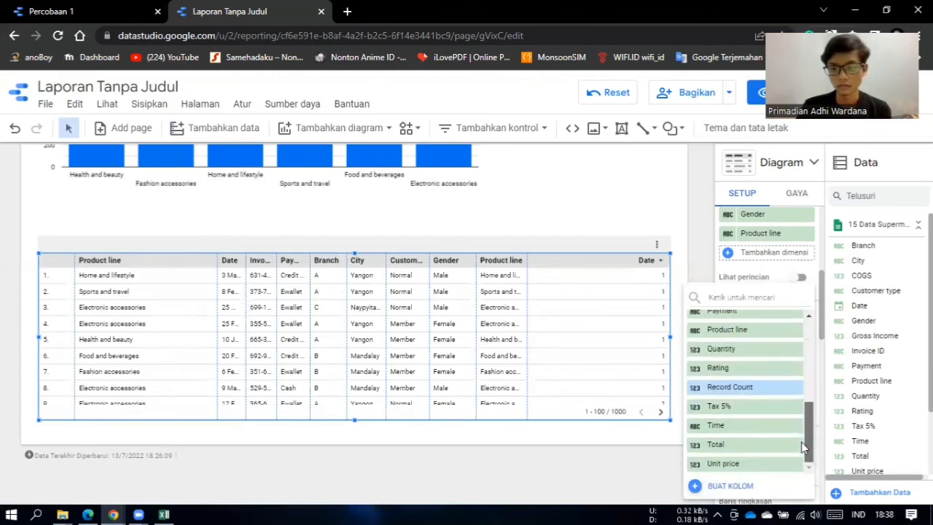
left_click(729, 464)
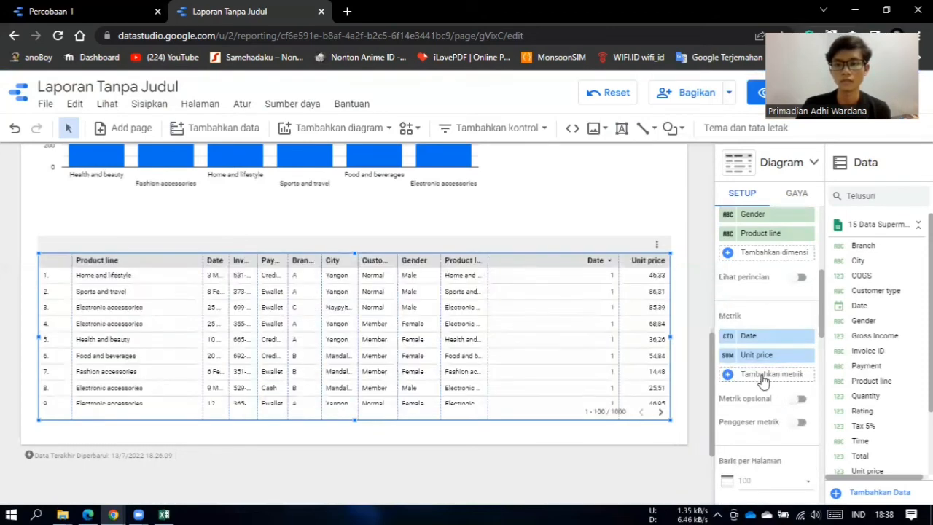
left_click(764, 376)
scroll(747, 401, "down", 5)
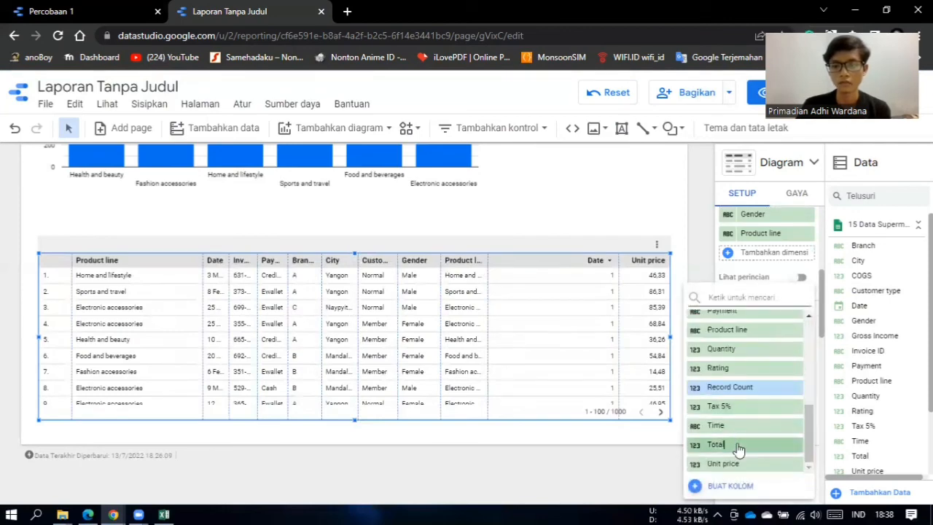
left_click(737, 444)
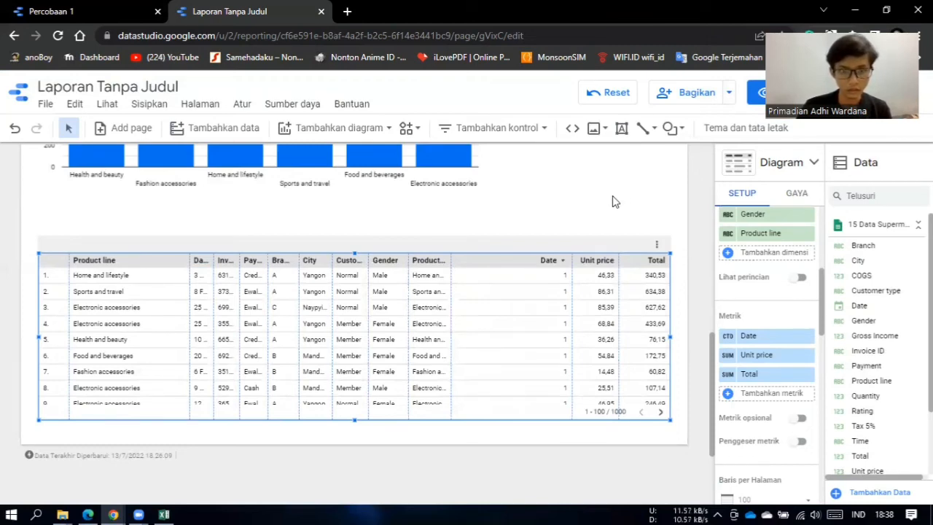
Resize the table's columns to fit their data, and deselect the table.
left_click(655, 248)
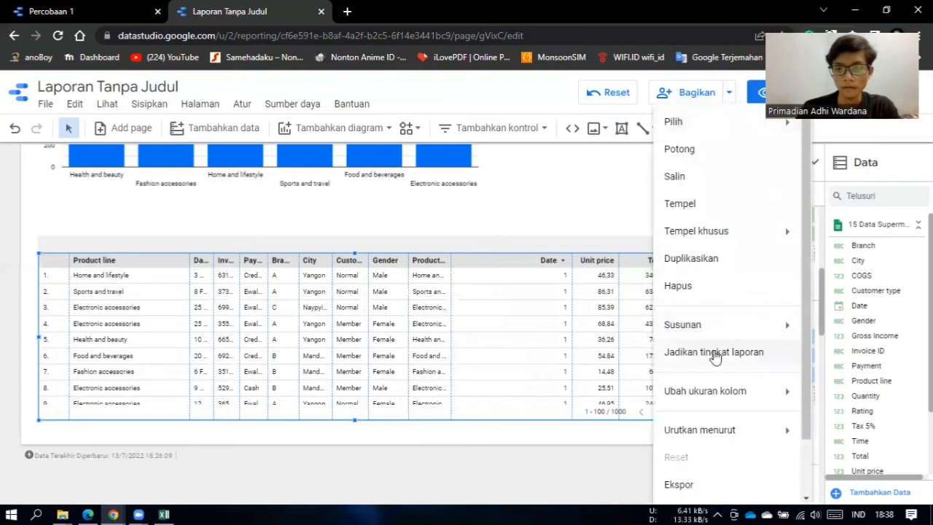
mouse_move(706, 394)
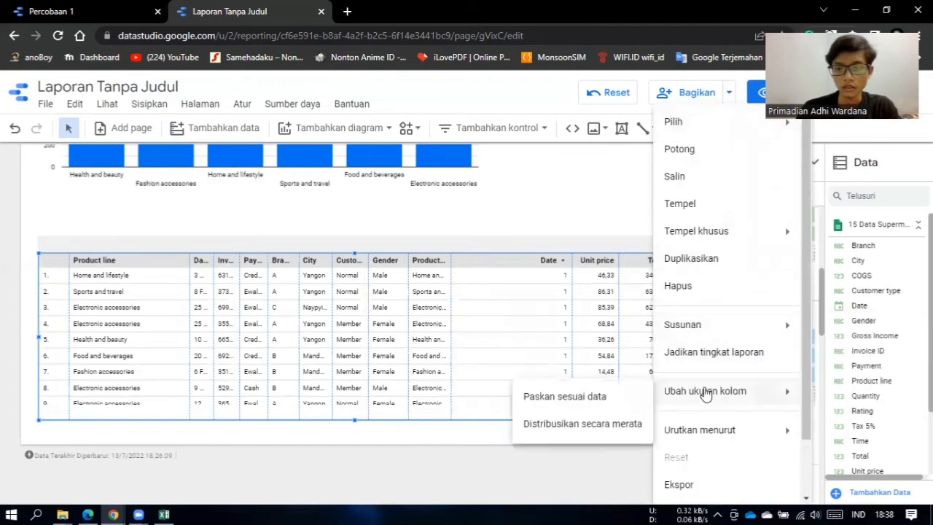
left_click(624, 396)
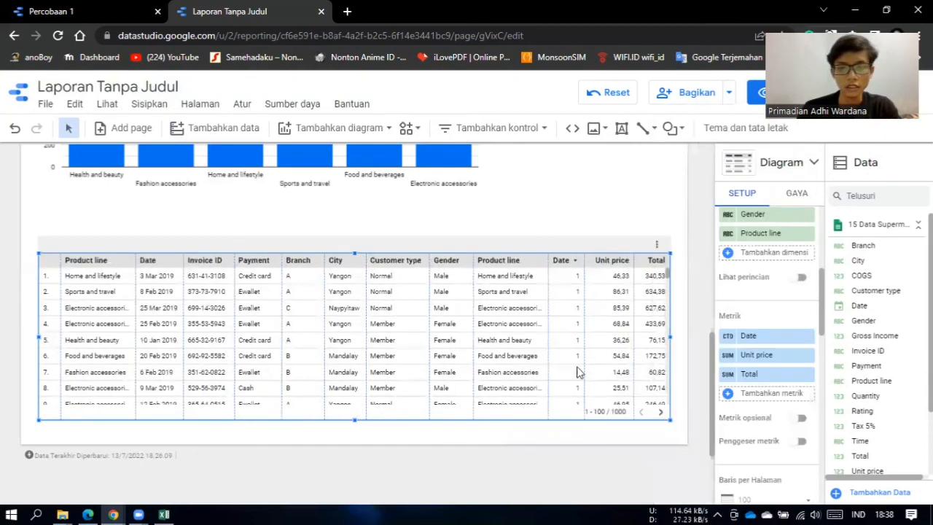
left_click(598, 190)
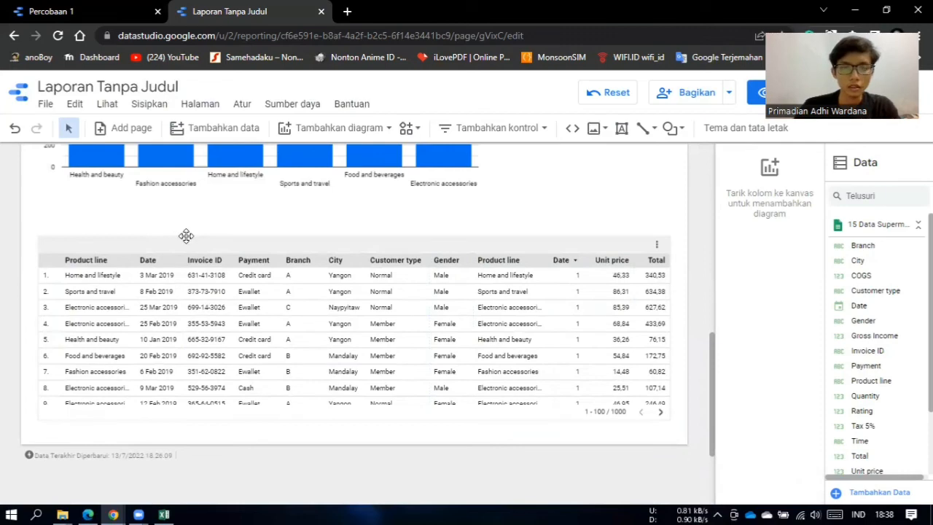
Move the table slightly up on the page, closer to the bar chart.
left_click_drag(181, 241, 183, 234)
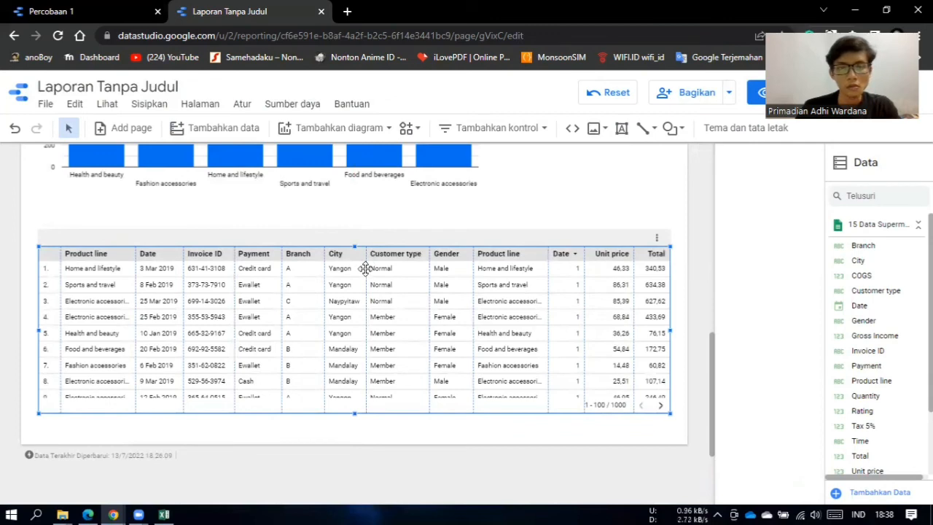
left_click(109, 310)
scroll(219, 306, "down", 5)
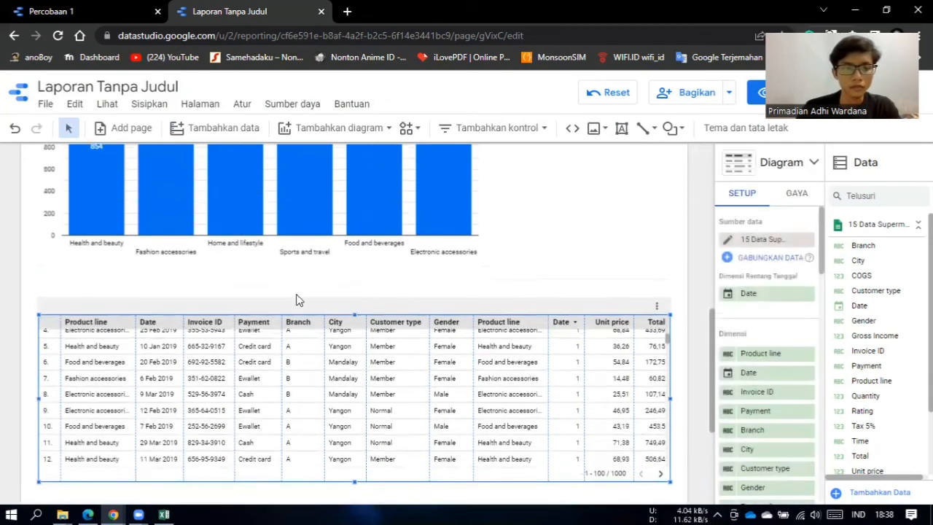
scroll(305, 305, "down", 2)
scroll(306, 308, "up", 4)
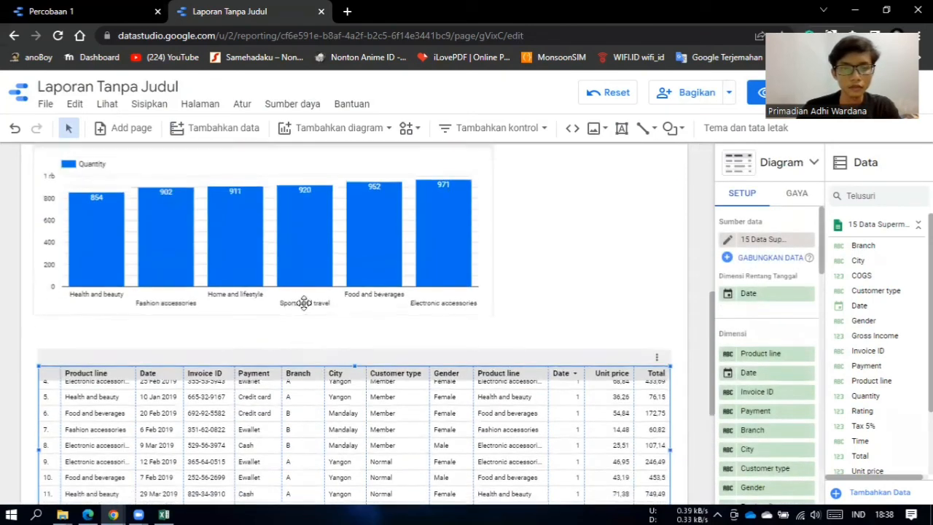
scroll(304, 305, "down", 2)
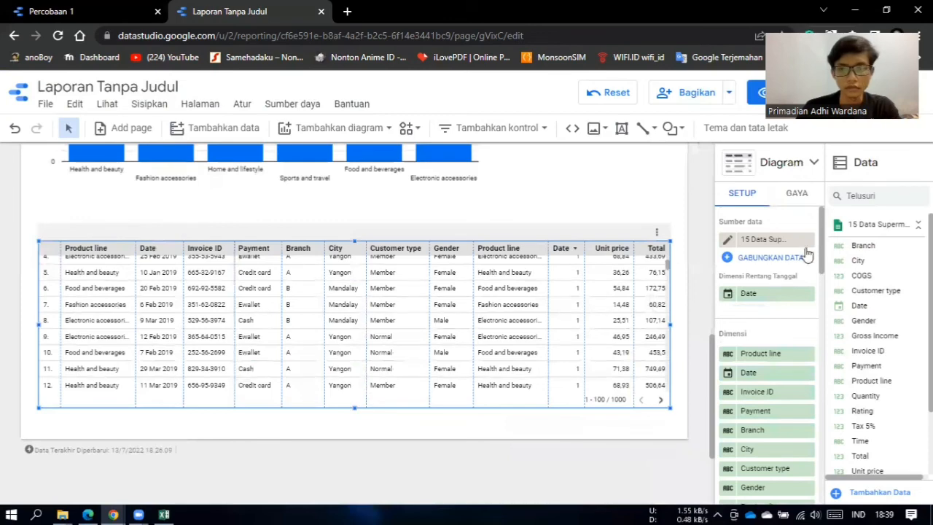
Set the table's background fill to the theme's blue, and deselect the table.
left_click(796, 195)
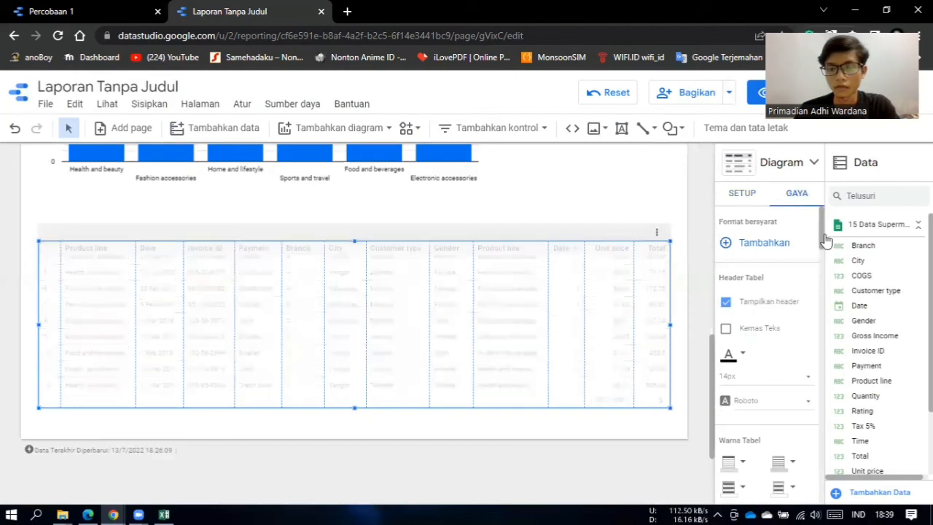
scroll(826, 240, "down", 2)
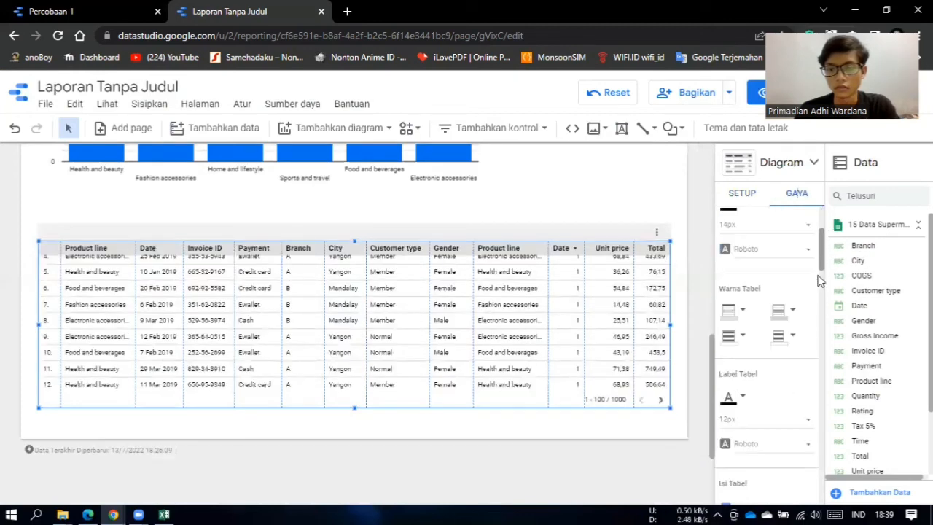
scroll(820, 306, "down", 5)
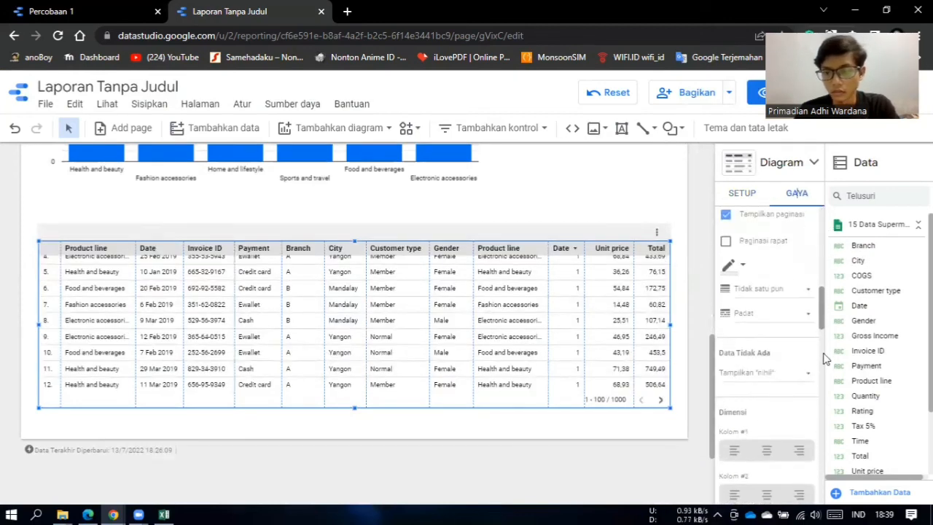
scroll(816, 385, "down", 10)
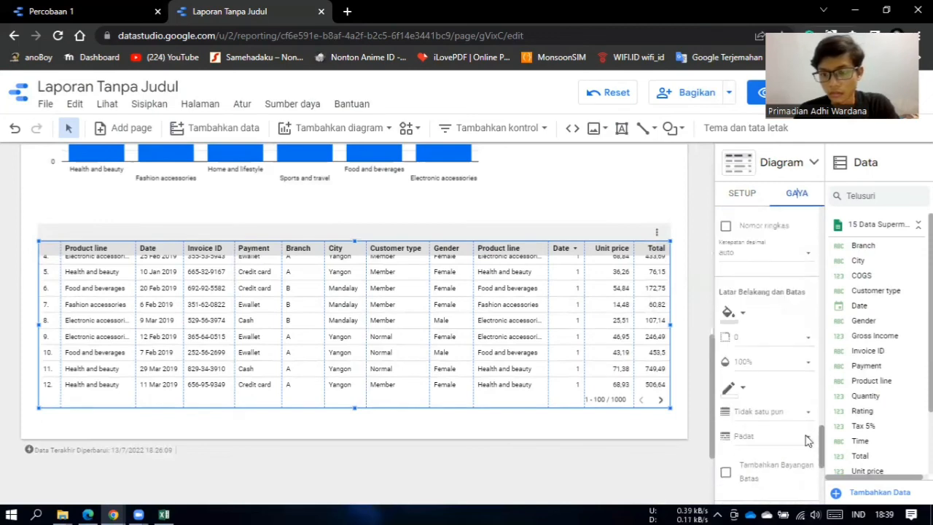
left_click(737, 318)
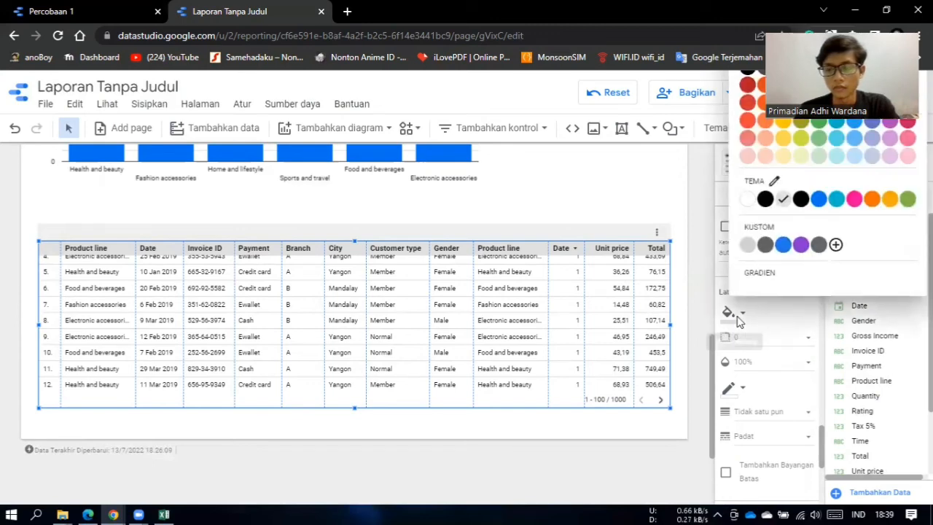
left_click(823, 204)
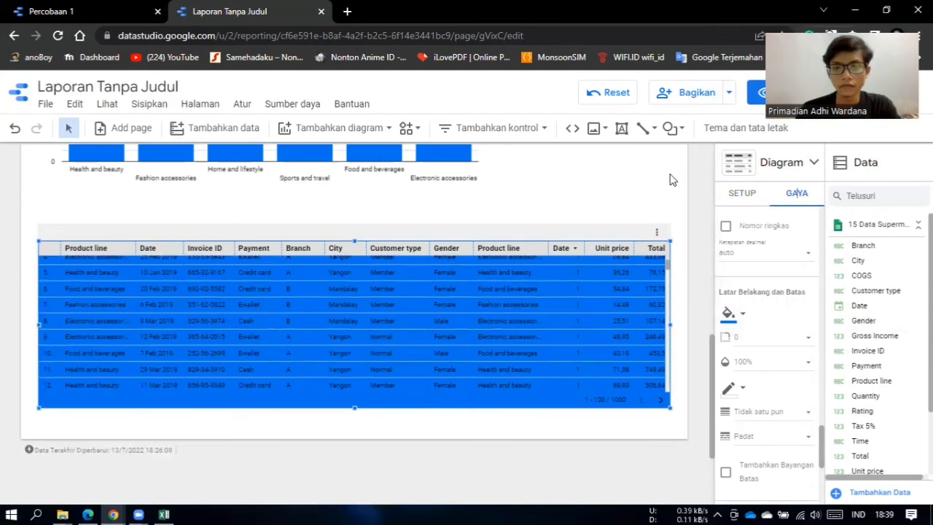
left_click_drag(668, 264, 670, 175)
left_click(462, 209)
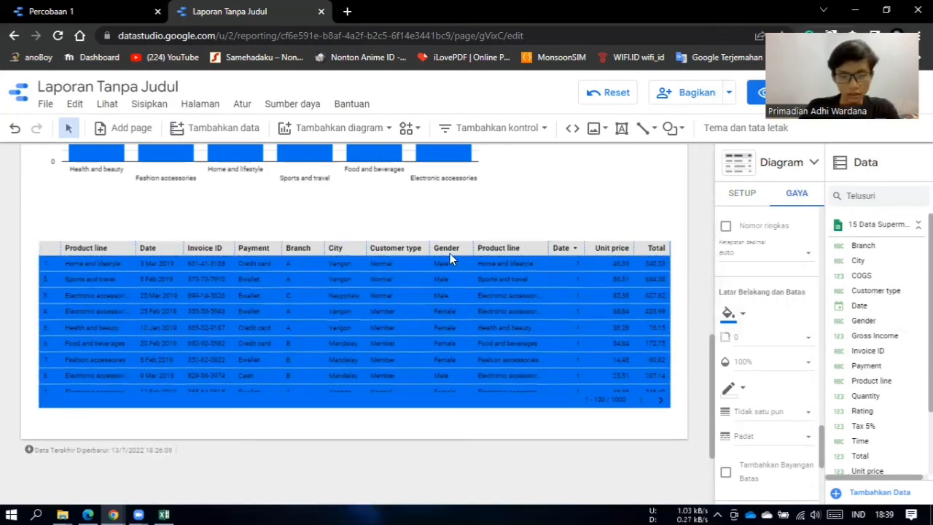
Review the line, pie and bar charts together with the recoloured table.
scroll(450, 254, "up", 1)
scroll(450, 258, "up", 8)
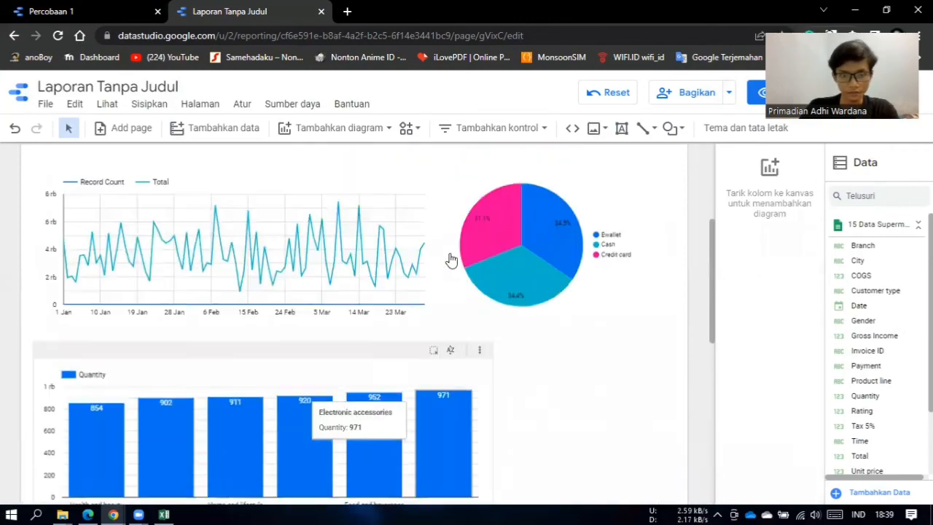
scroll(450, 258, "down", 10)
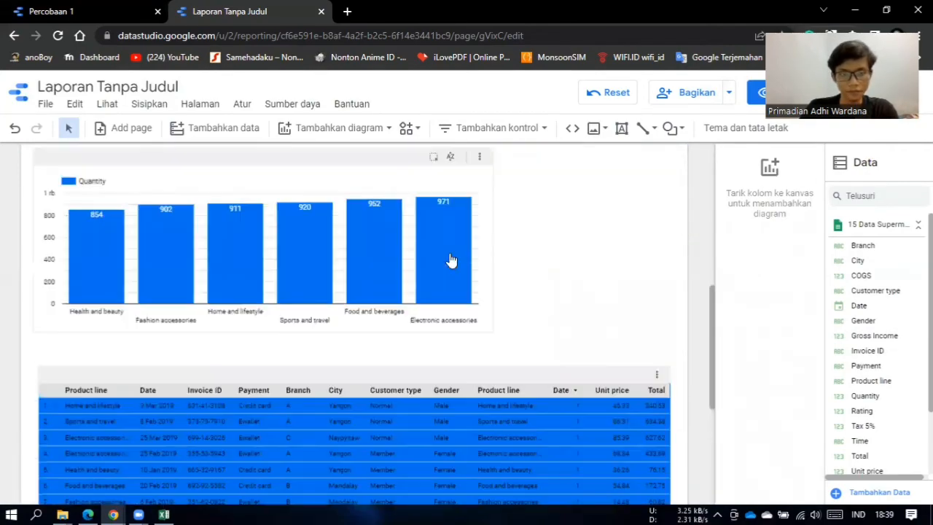
scroll(449, 258, "up", 2)
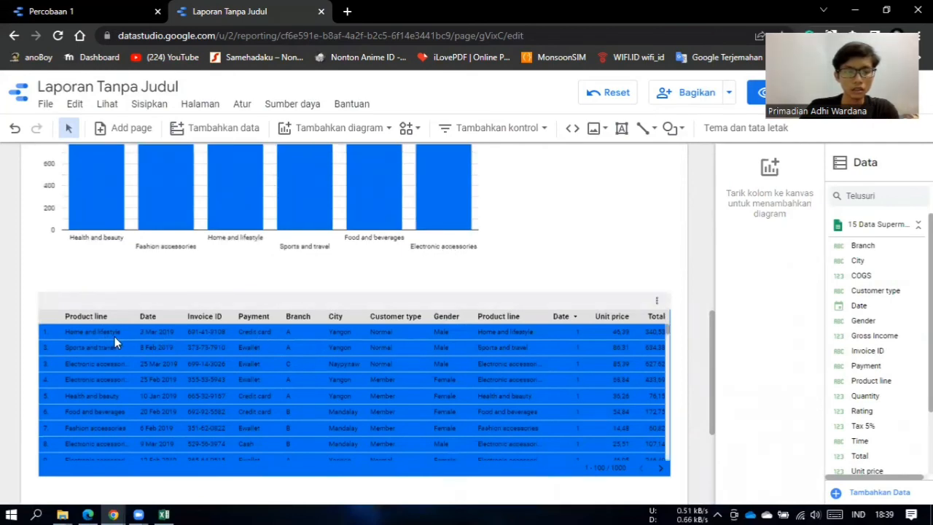
scroll(193, 279, "up", 1)
scroll(193, 279, "up", 3)
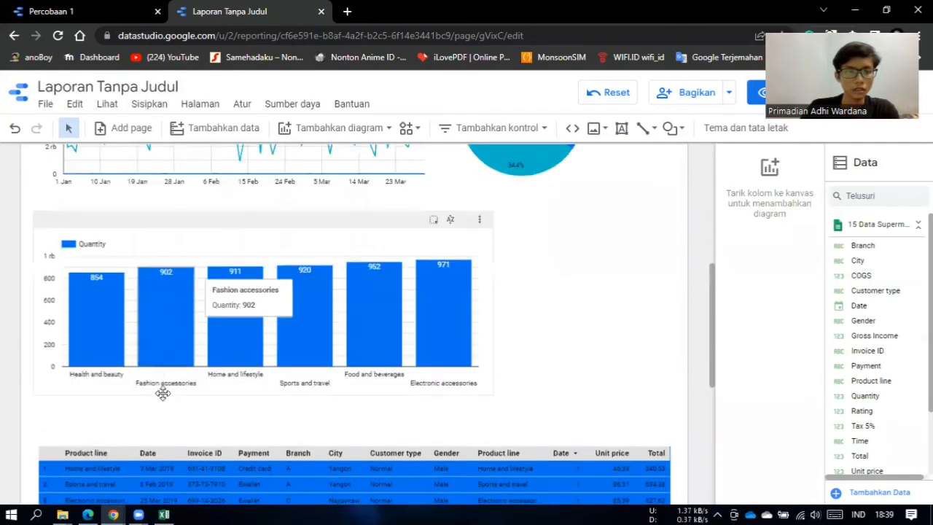
scroll(167, 401, "down", 2)
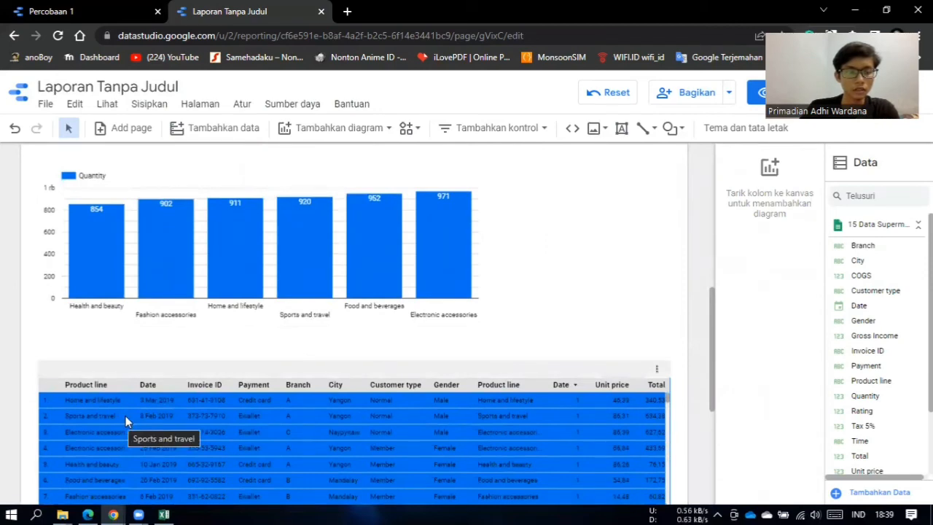
Cross-filter the report by the table's Sports and travel row of 8 Feb 2019 and examine the charts and scorecard.
left_click(126, 415)
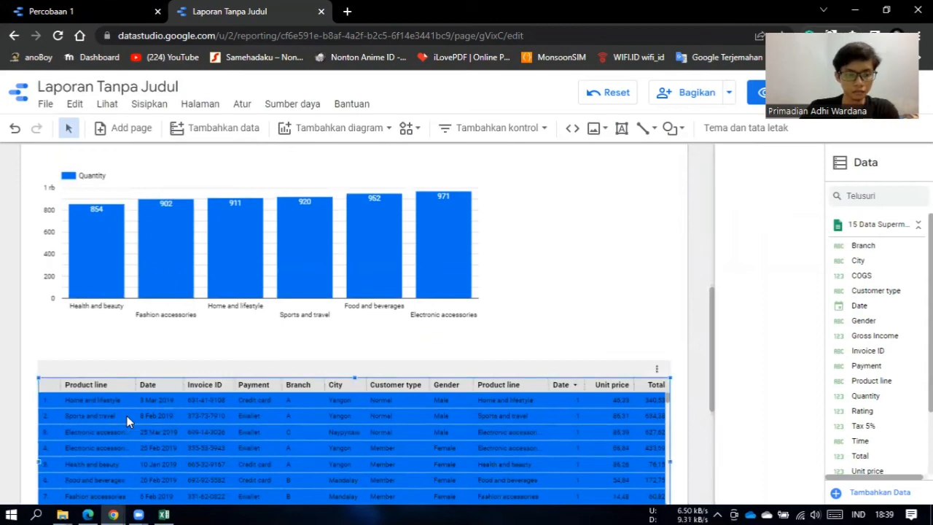
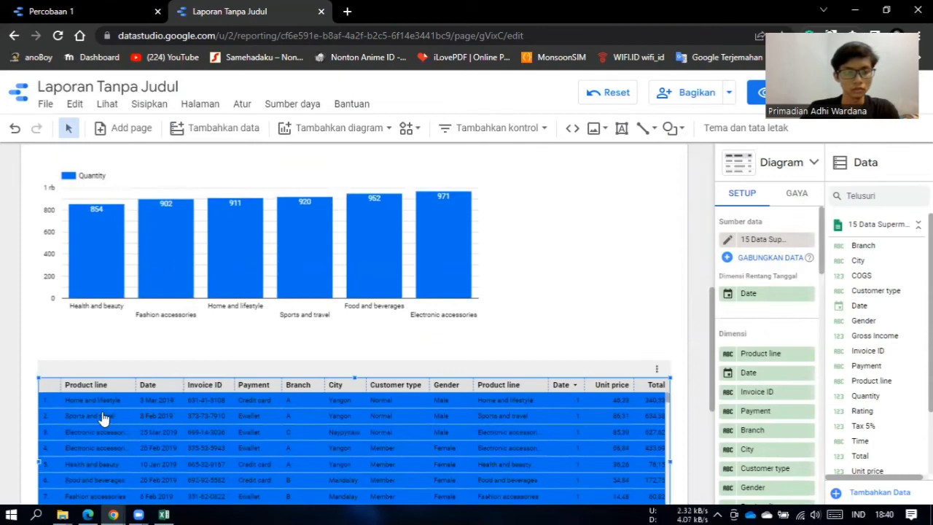
left_click(102, 416)
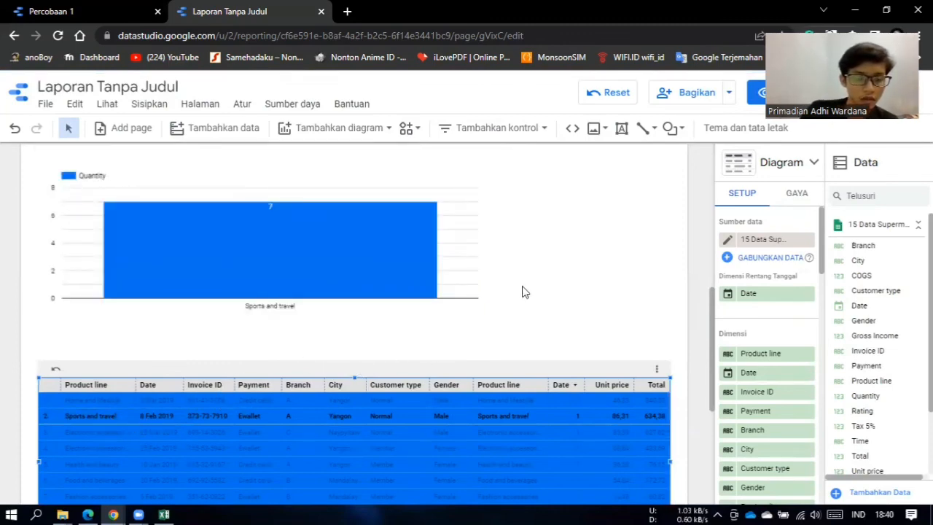
scroll(539, 293, "up", 5)
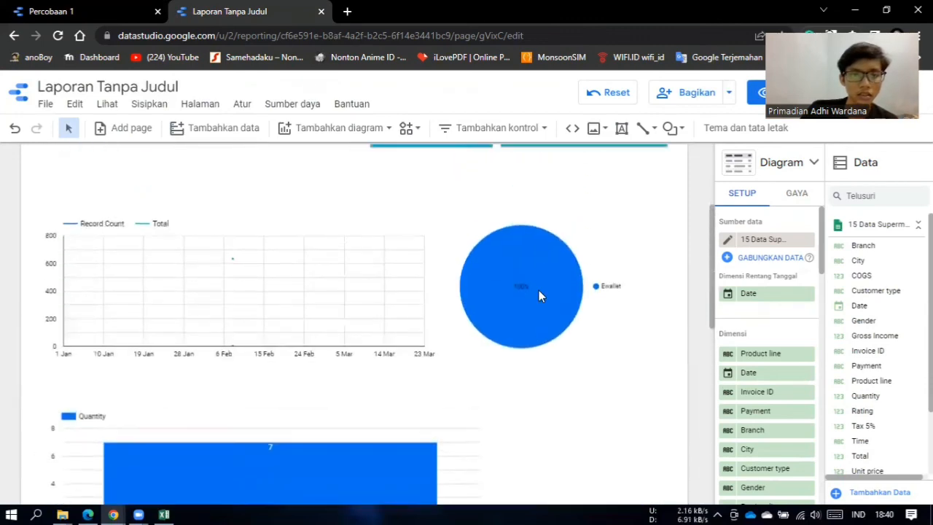
scroll(538, 290, "down", 2)
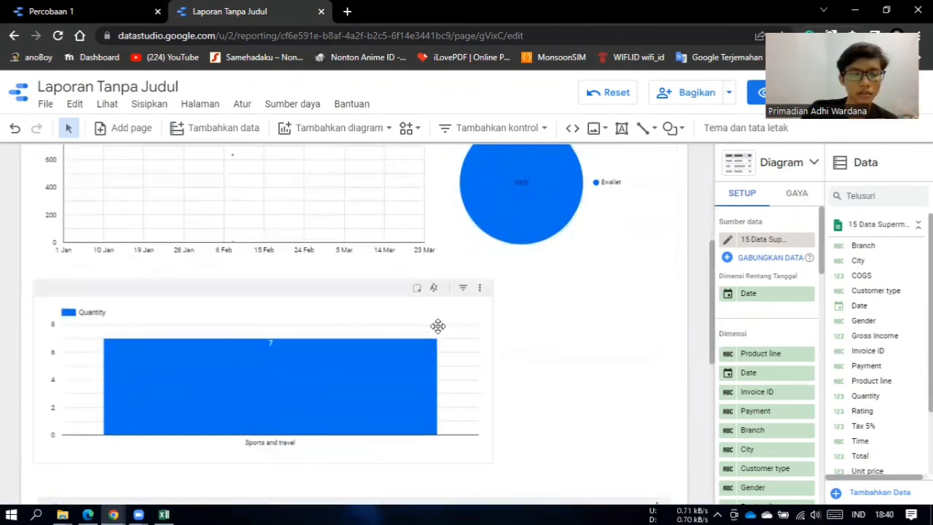
scroll(438, 328, "up", 2)
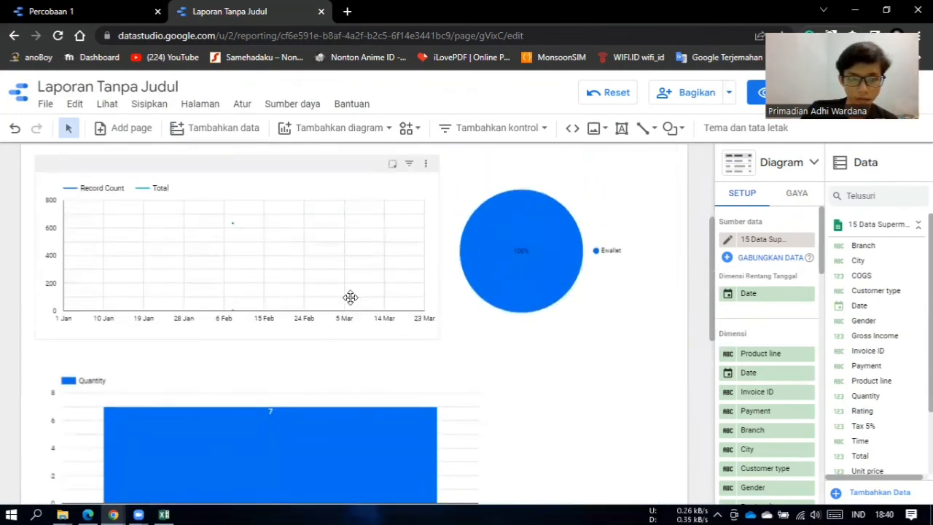
scroll(409, 292, "up", 3)
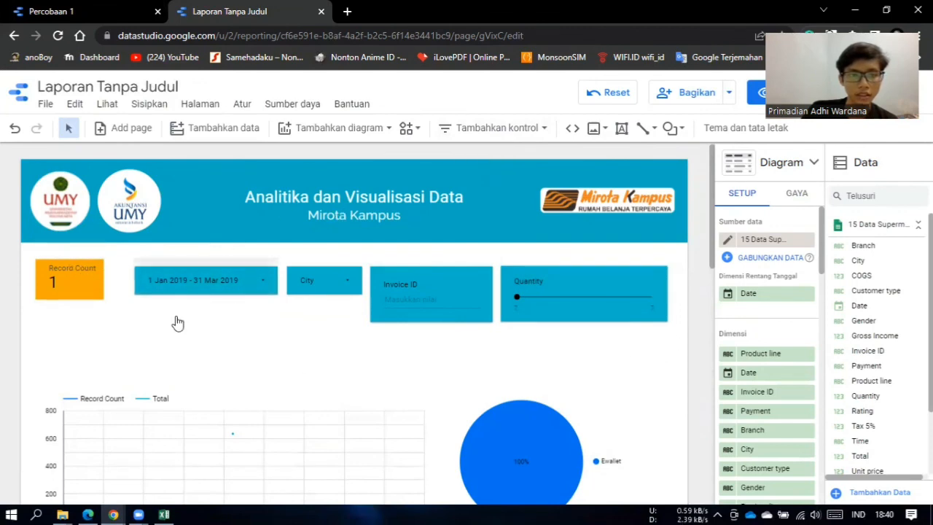
scroll(266, 324, "down", 2)
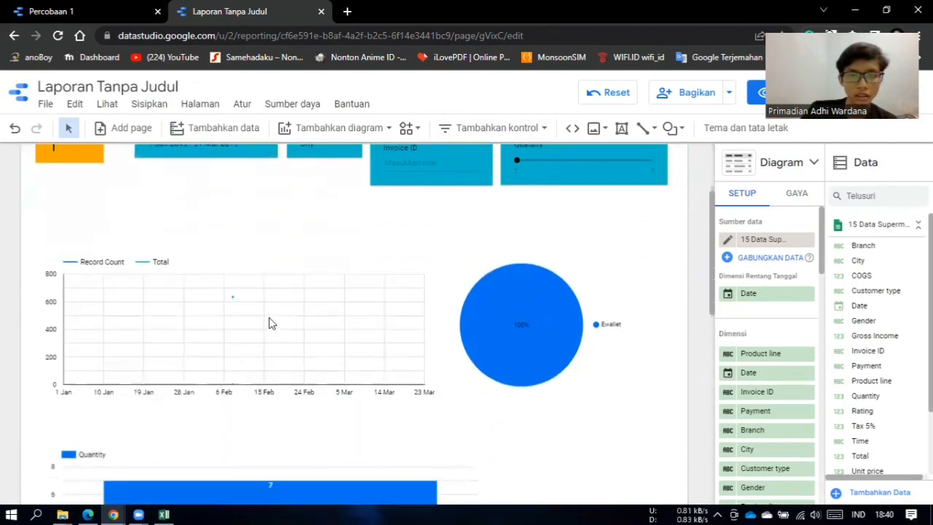
scroll(268, 317, "down", 2)
scroll(269, 317, "down", 5)
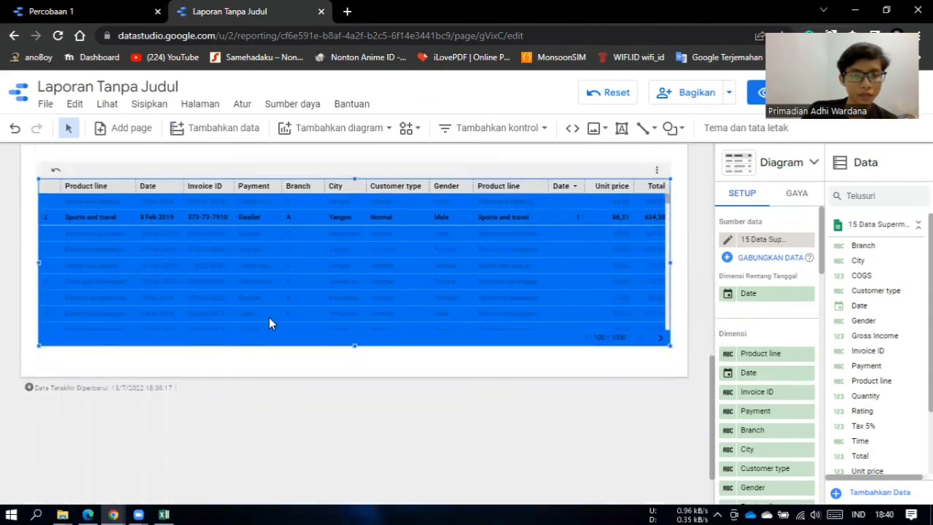
Cross-filter the report by the table's Electronic accessories row of 25 Mar 2019 and examine the charts, scorecard and controls.
scroll(269, 317, "up", 1)
left_click(110, 302)
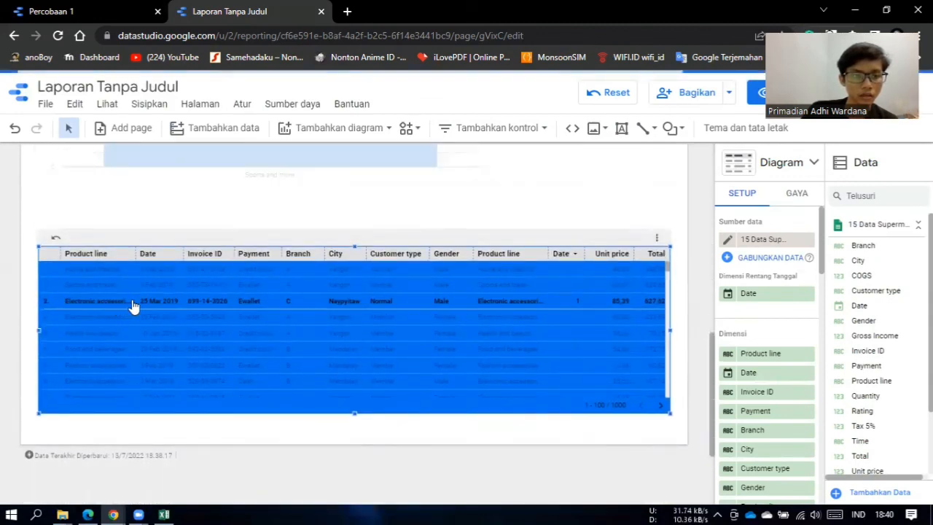
scroll(359, 267, "up", 5)
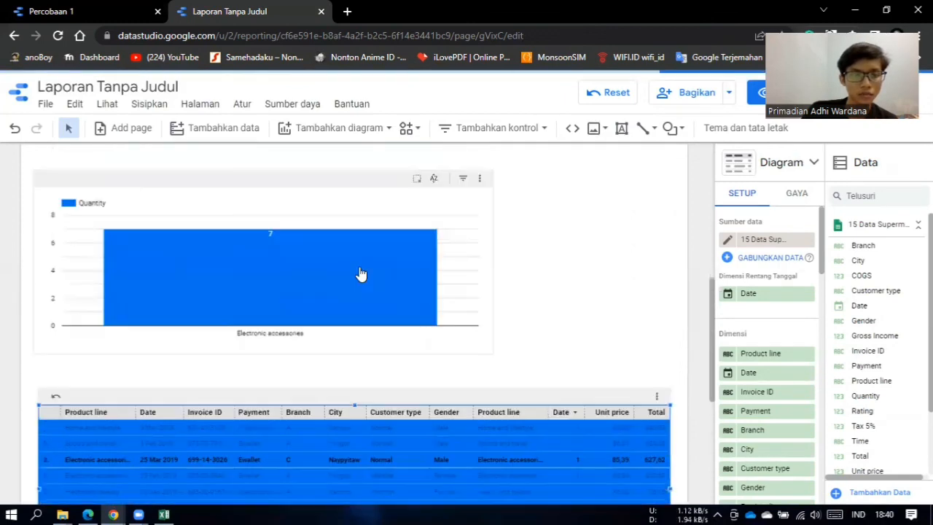
scroll(359, 266, "up", 3)
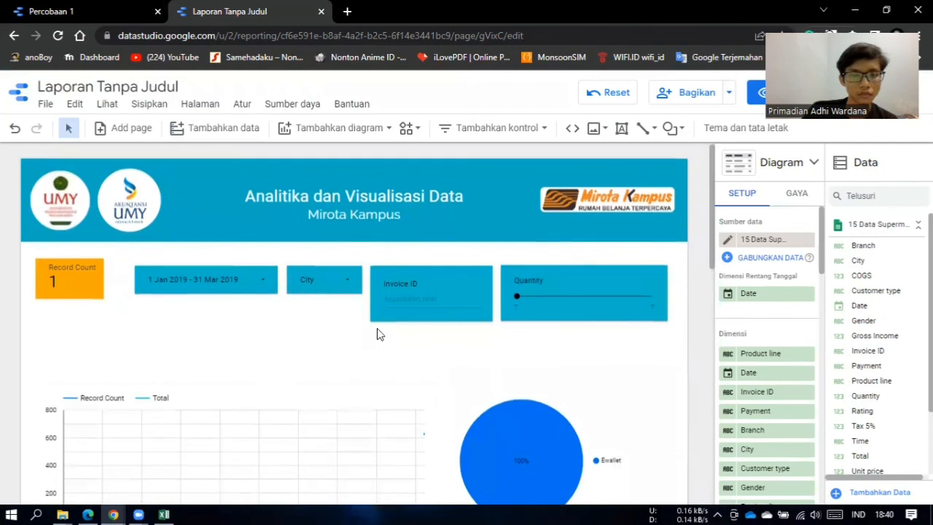
scroll(377, 334, "down", 10)
scroll(377, 334, "up", 8)
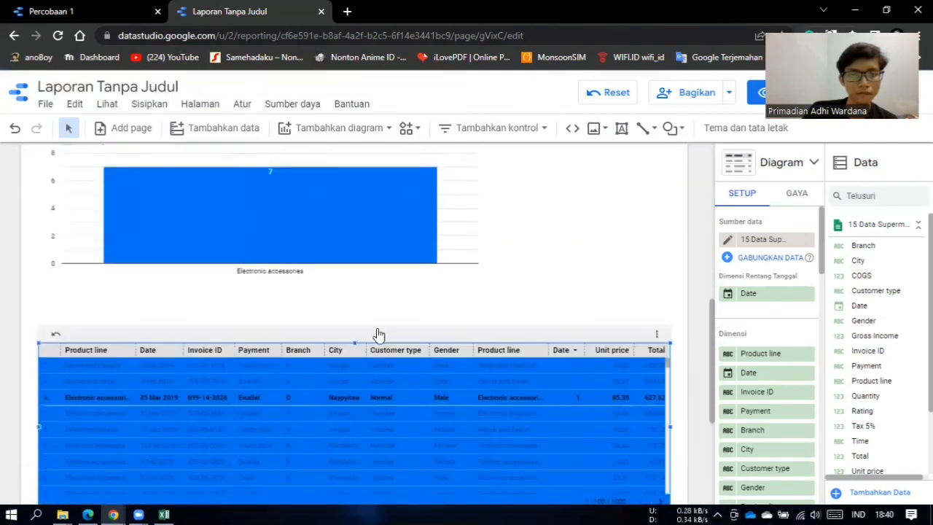
scroll(377, 332, "up", 2)
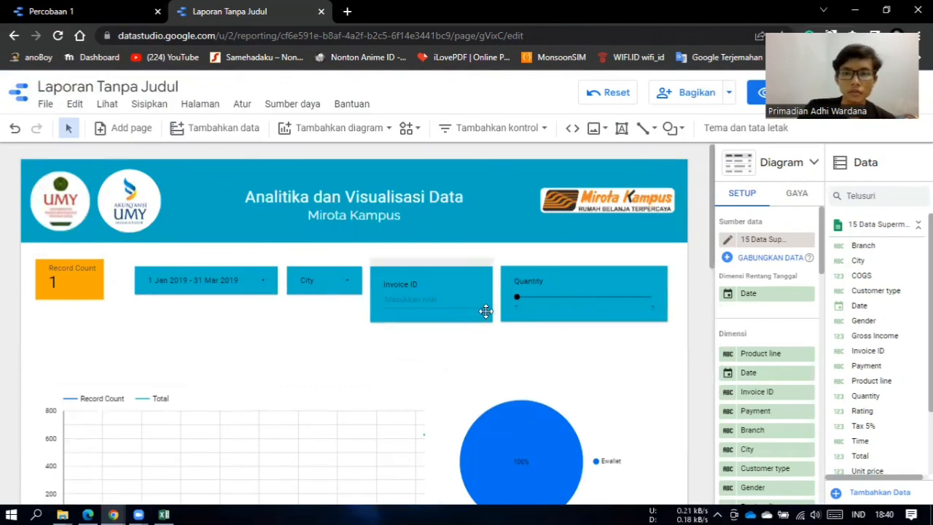
scroll(518, 308, "down", 1)
scroll(520, 312, "up", 1)
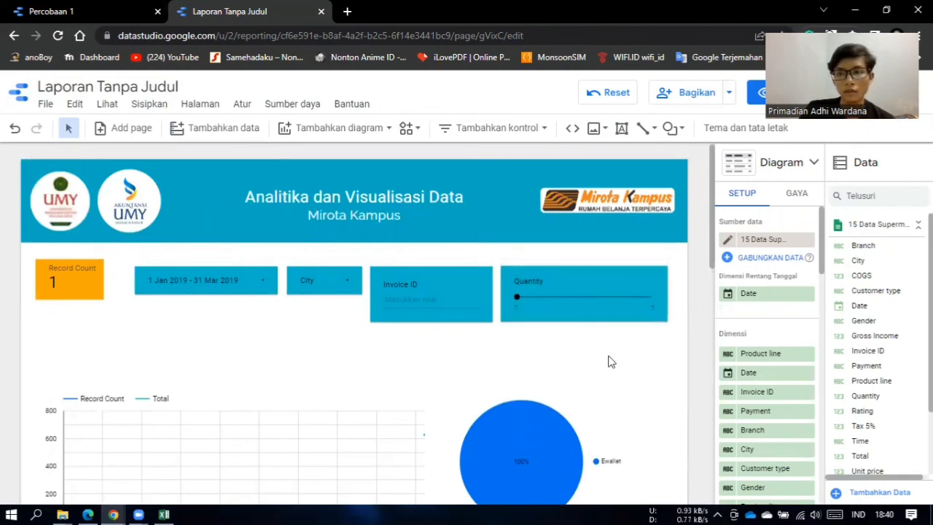
Deselect the table and review the scorecard, filter controls, line, pie and bar charts, and table under the row filter.
left_click(225, 324)
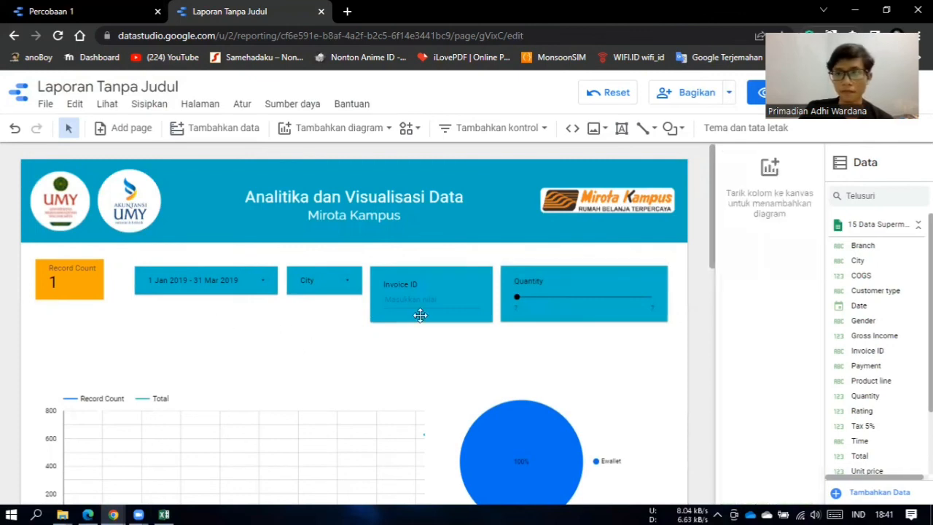
scroll(432, 253, "down", 3)
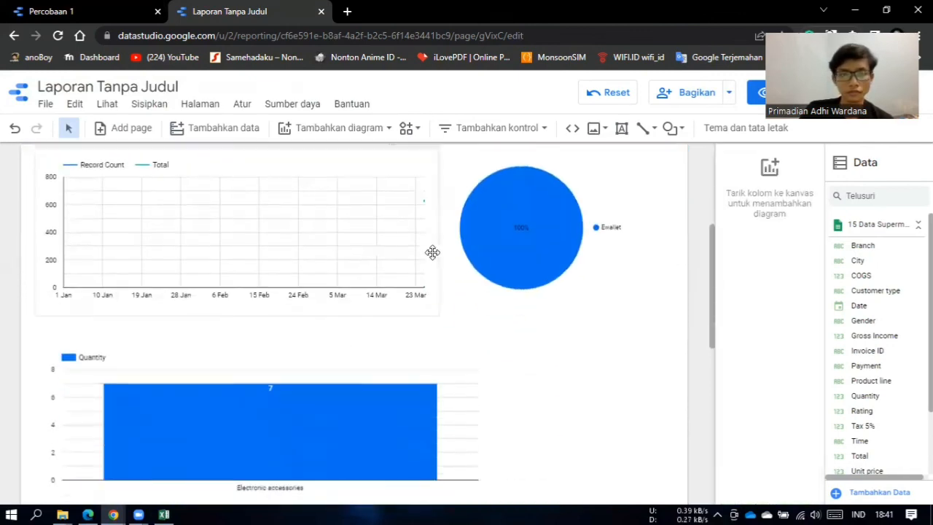
scroll(432, 252, "up", 3)
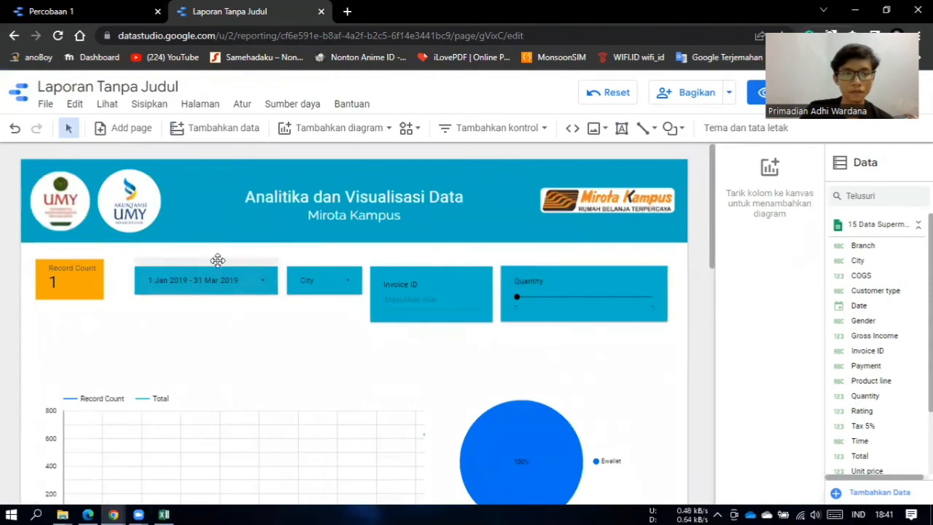
scroll(223, 262, "down", 5)
scroll(221, 260, "up", 5)
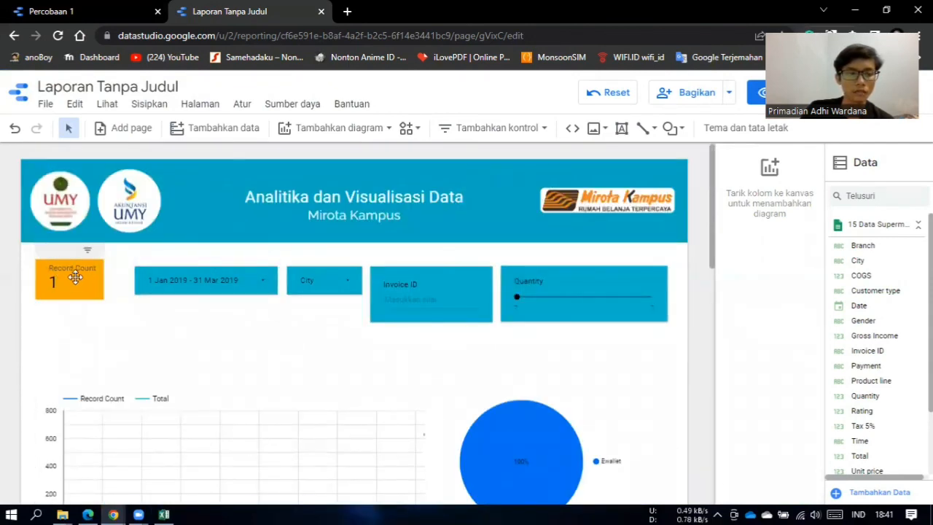
scroll(141, 263, "down", 1)
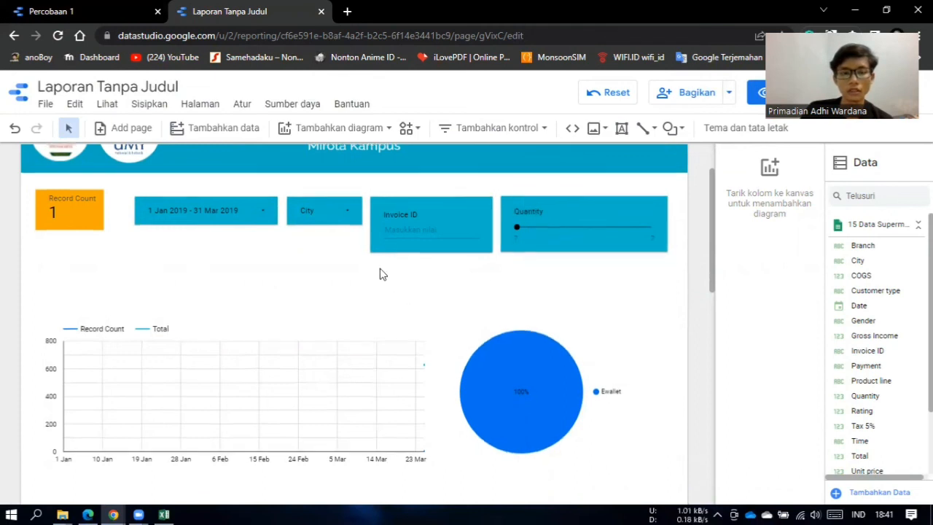
scroll(379, 269, "down", 2)
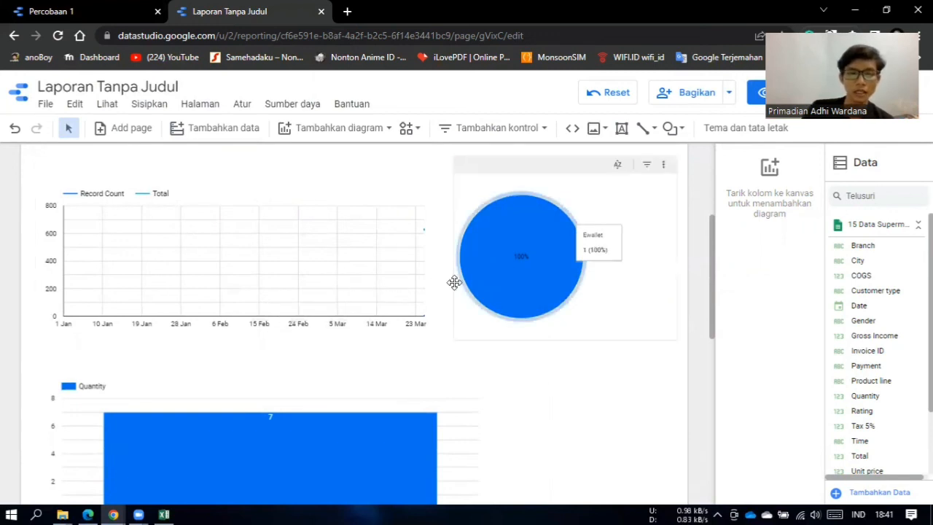
scroll(447, 286, "down", 2)
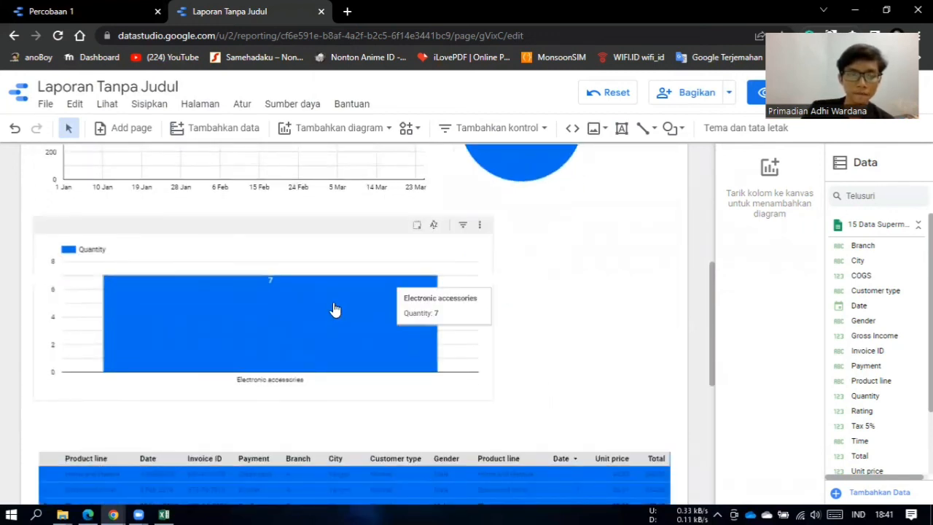
scroll(339, 290, "up", 2)
scroll(285, 260, "up", 3)
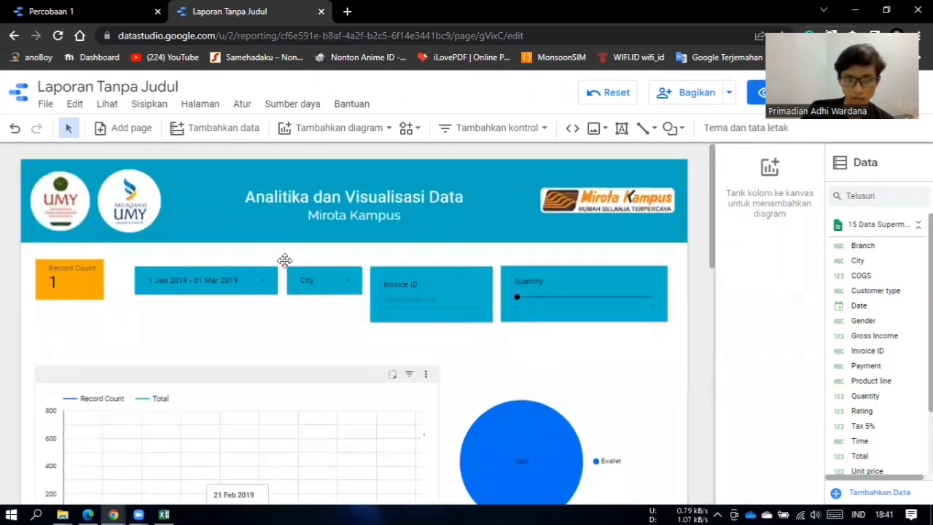
scroll(285, 262, "down", 2)
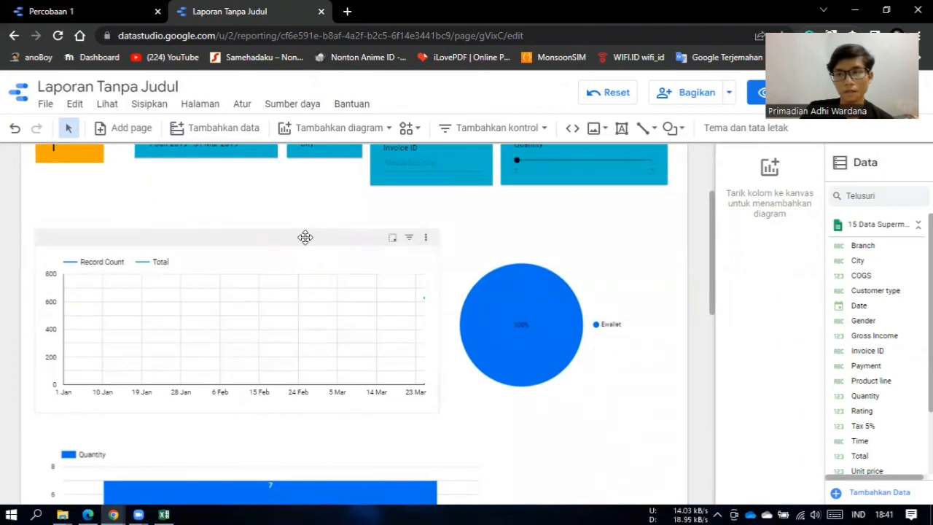
scroll(355, 287, "down", 3)
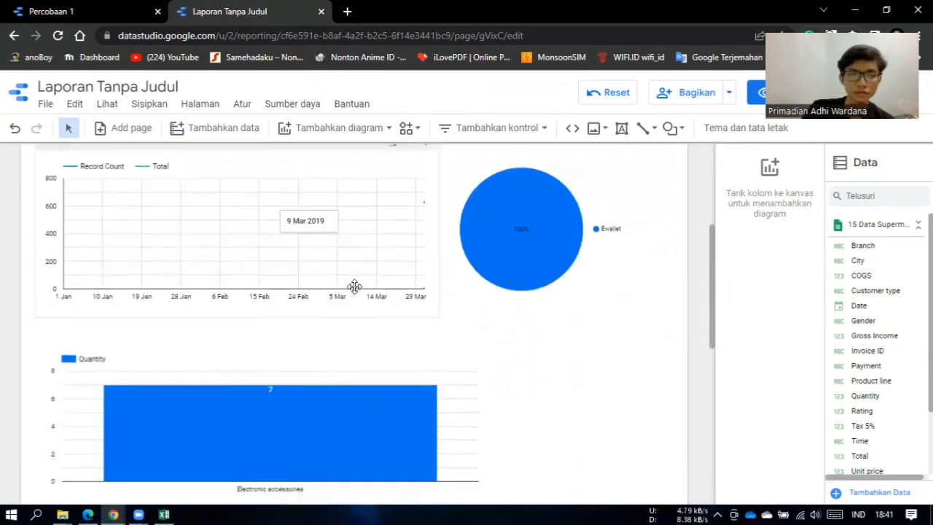
scroll(354, 291, "down", 3)
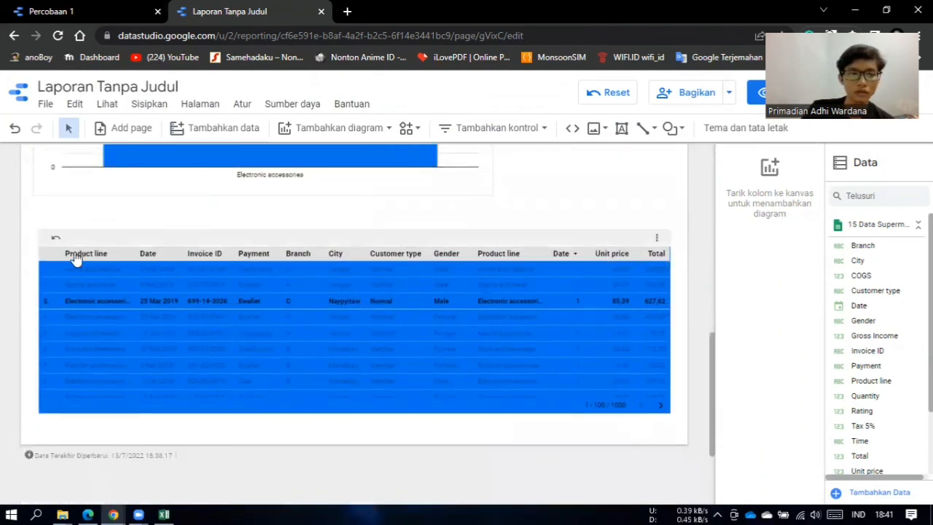
Clear the table's row cross-filter and review the scorecard, controls and charts with the full data.
left_click(148, 398)
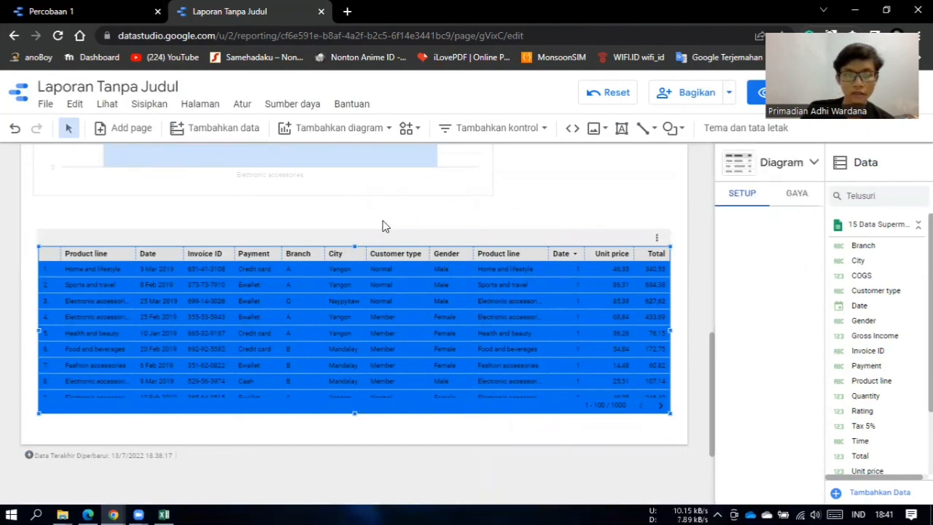
scroll(413, 240, "up", 10)
scroll(414, 251, "down", 1)
scroll(414, 250, "down", 1)
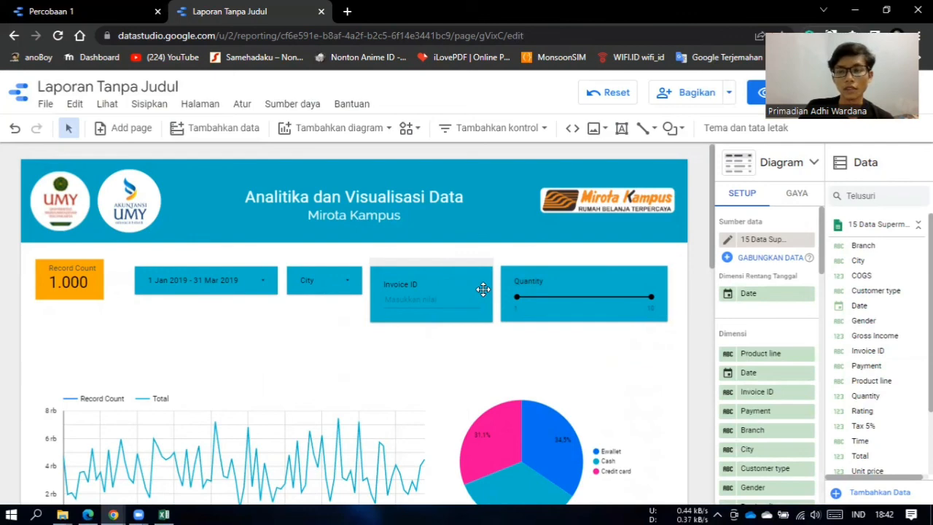
scroll(484, 289, "down", 4)
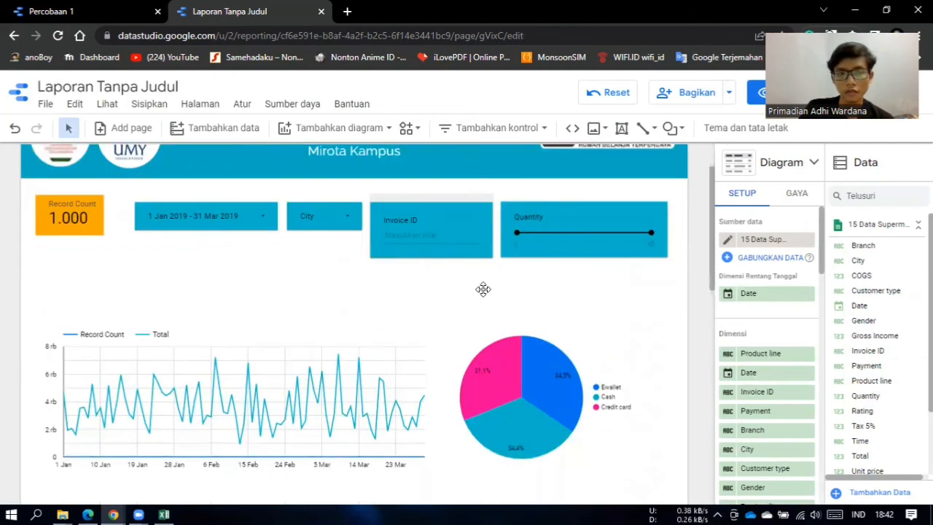
scroll(487, 296, "up", 4)
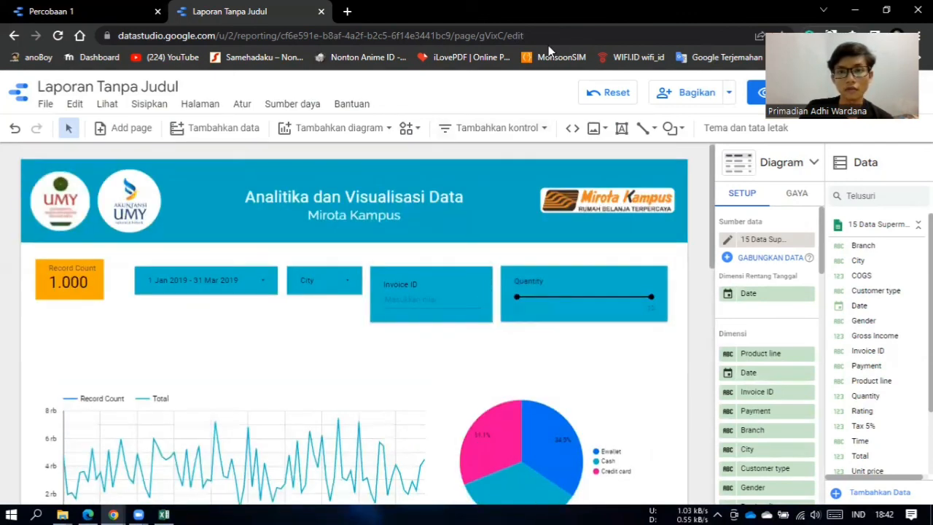